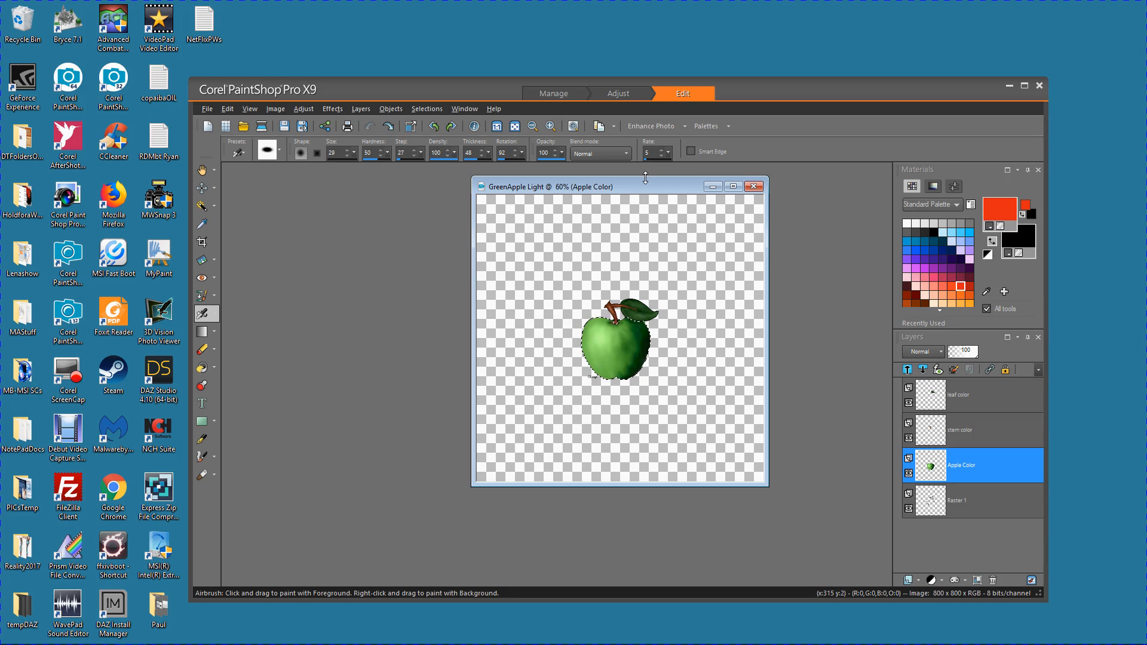
Reposition the GreenApple Light image window and clear the existing selection around the apple
left_click_drag(637, 185, 603, 204)
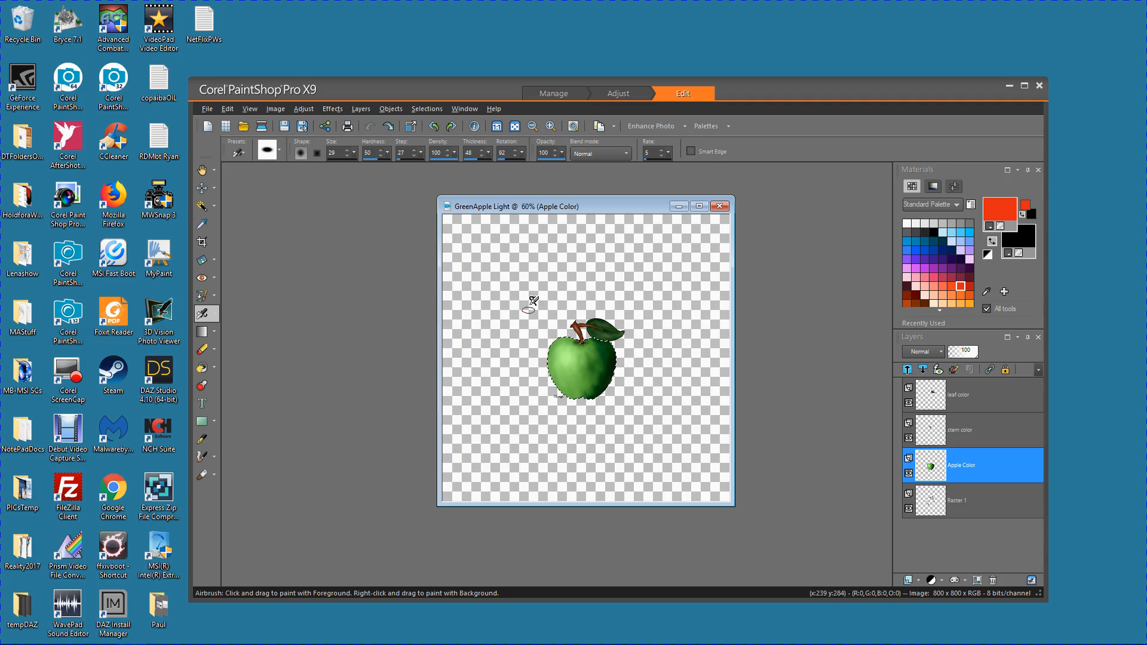
left_click(424, 109)
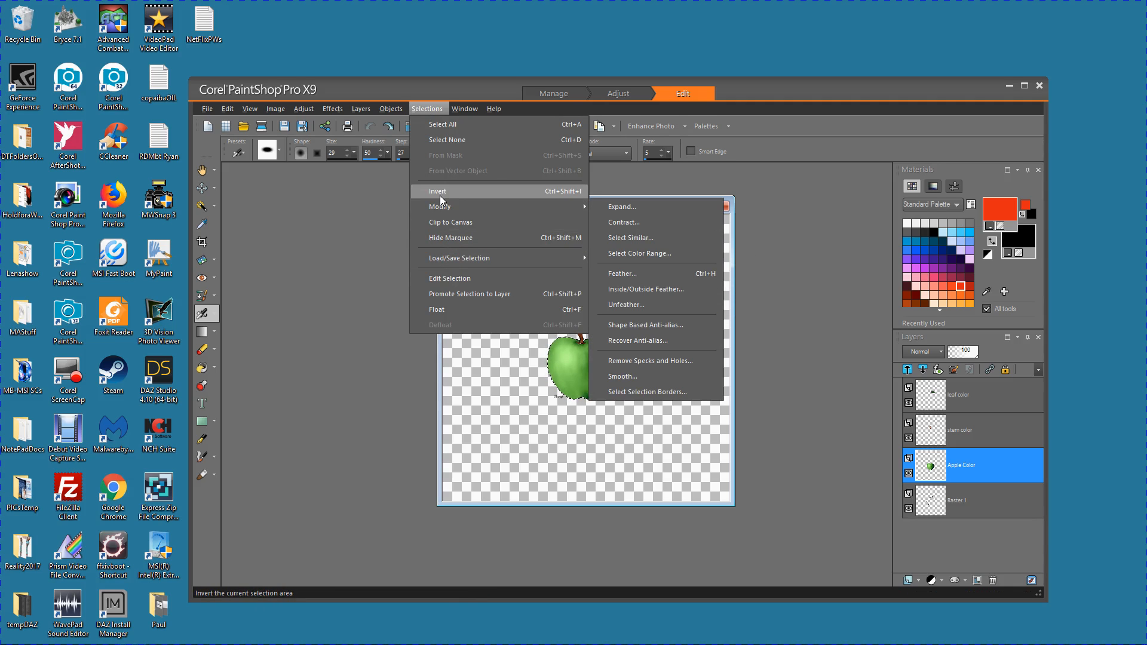
left_click(444, 141)
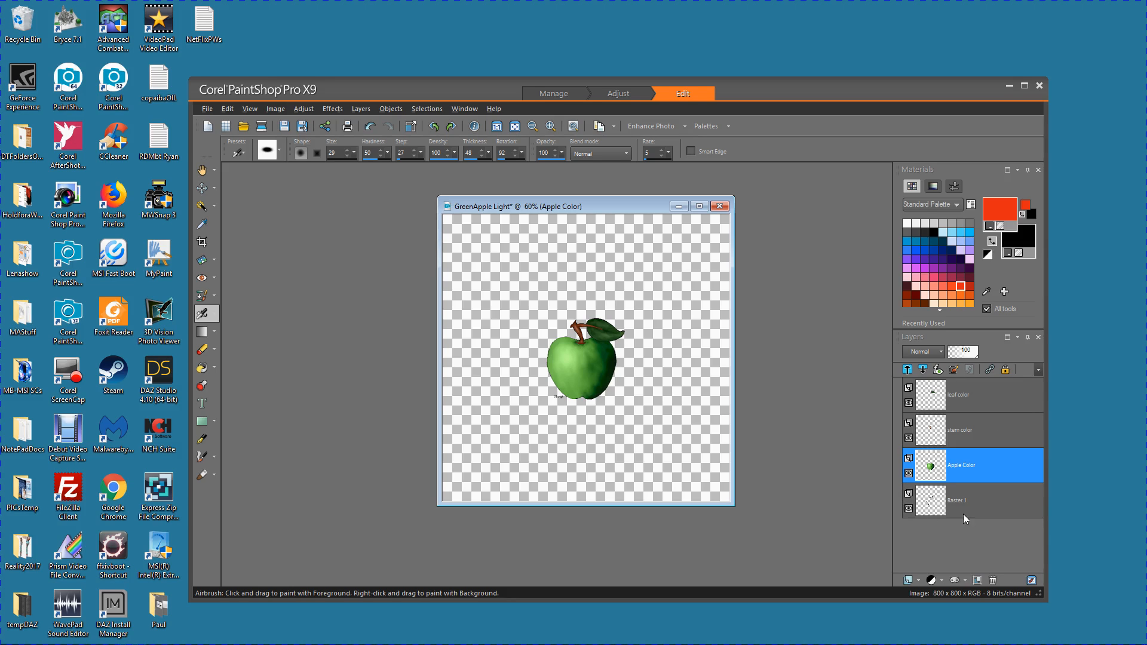
Hide the leaf color, stem color and Raster 1 layers, leaving only the Apple Color layer visible
left_click(909, 403)
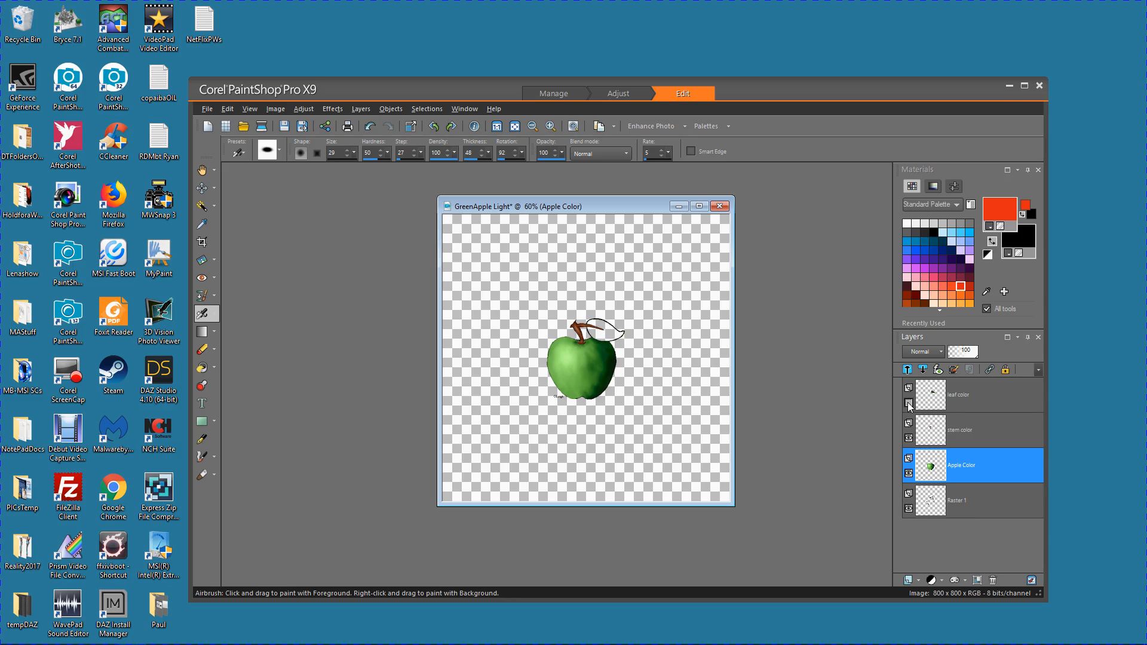
left_click(909, 438)
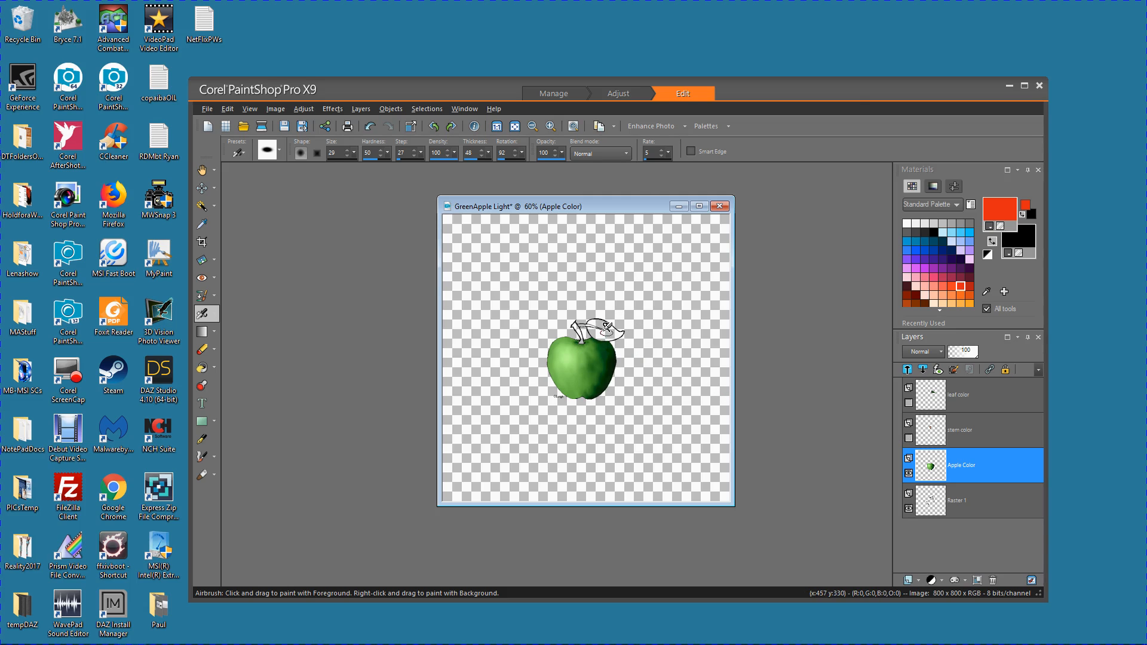
left_click(909, 509)
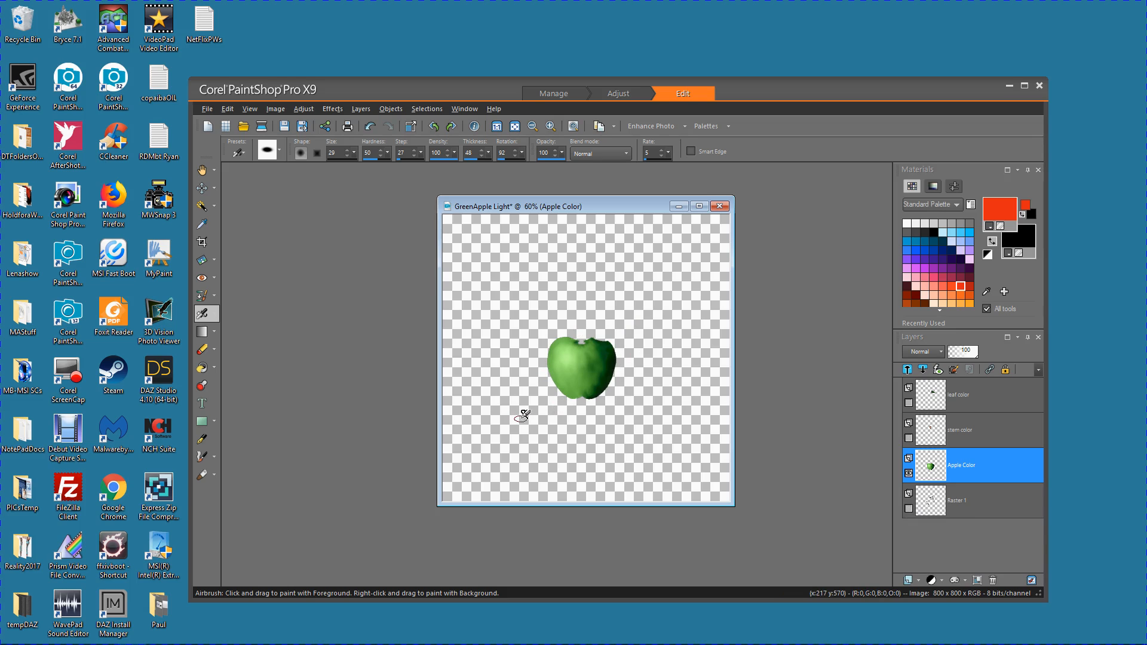
Select the transparent background around the apple with the Magic Wand
left_click(215, 206)
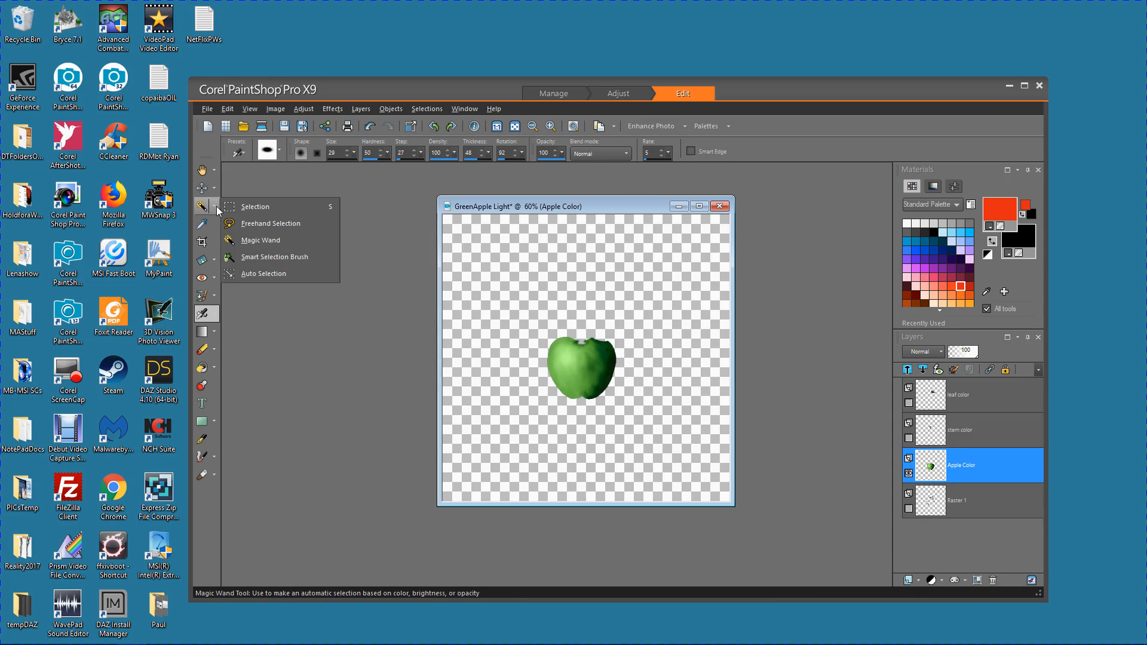
left_click(242, 242)
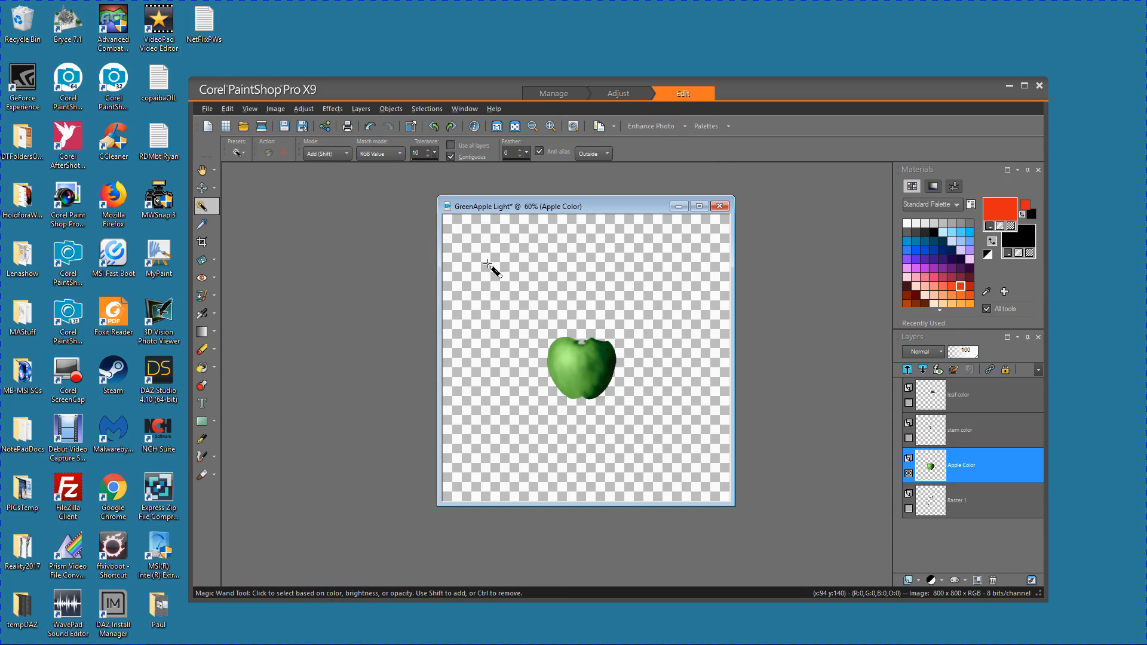
left_click(513, 286)
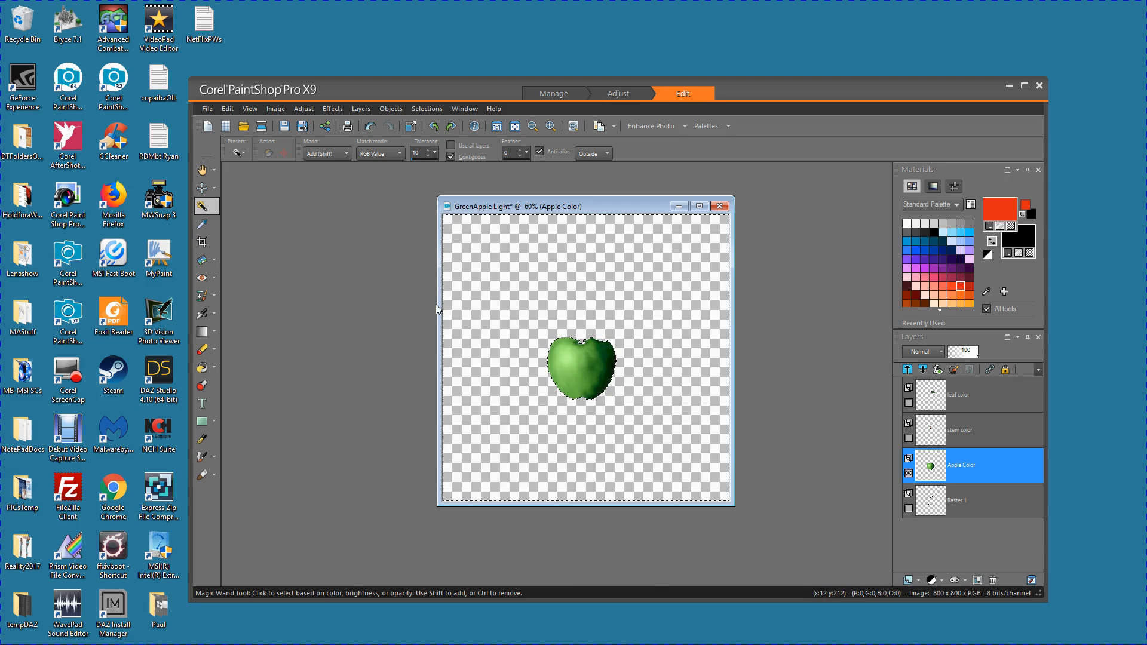
Airbrush a red and a black test stroke across the selected background and over the apple
left_click(201, 316)
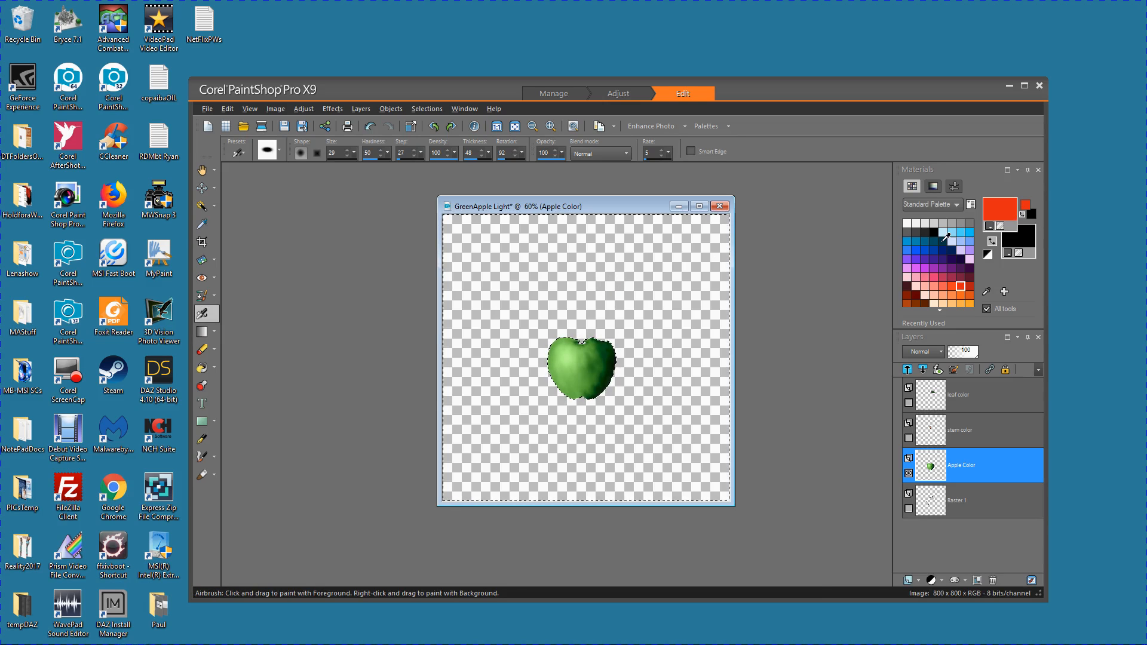
mouse_move(518, 264)
left_mouse_down()
mouse_move(494, 320)
mouse_move(510, 354)
mouse_move(532, 312)
mouse_move(553, 302)
mouse_move(630, 439)
left_mouse_up()
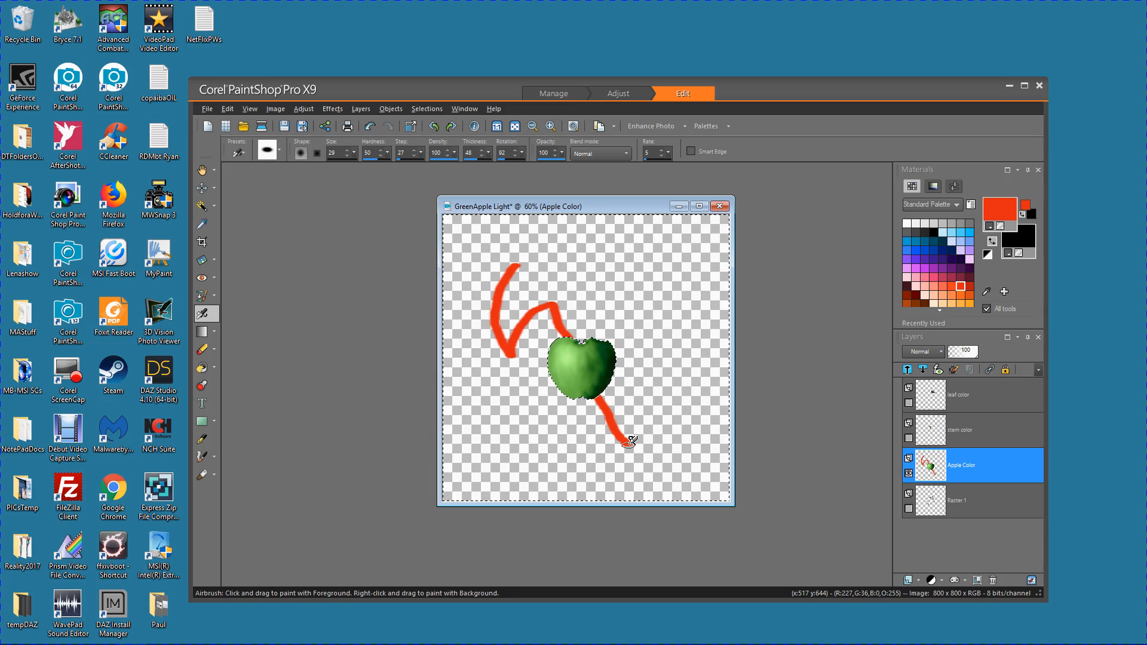
mouse_move(632, 438)
left_mouse_down()
mouse_move(665, 355)
mouse_move(615, 363)
left_mouse_up()
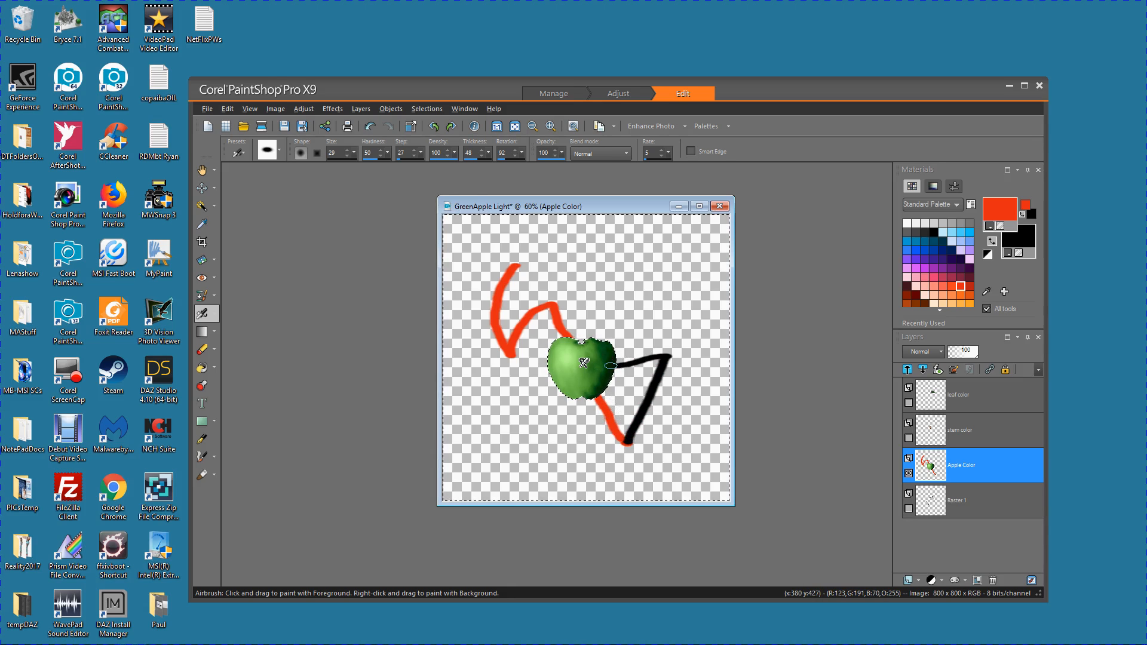
left_click_drag(520, 379, 515, 381)
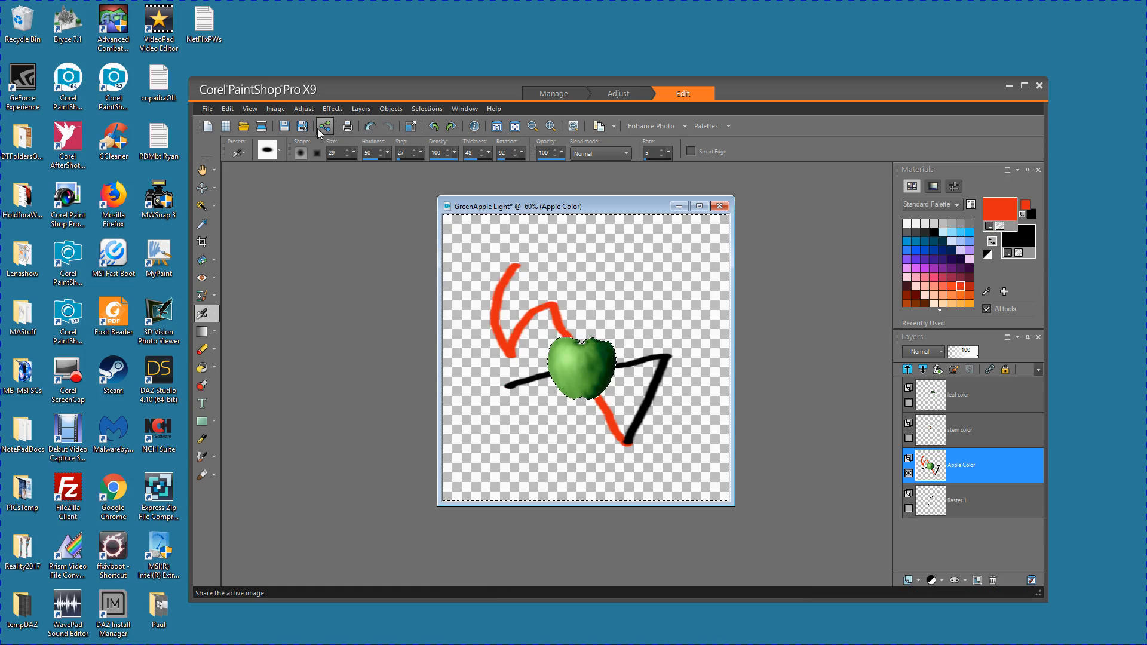
Undo the black and red test strokes
left_click(371, 127)
left_click(370, 127)
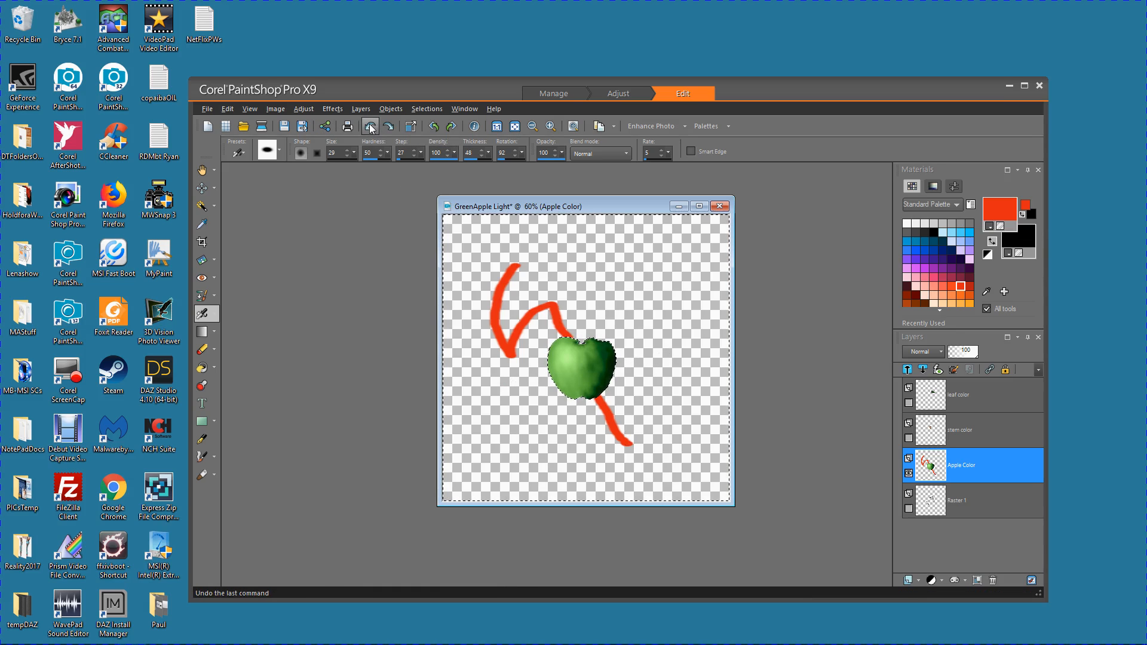
left_click(370, 127)
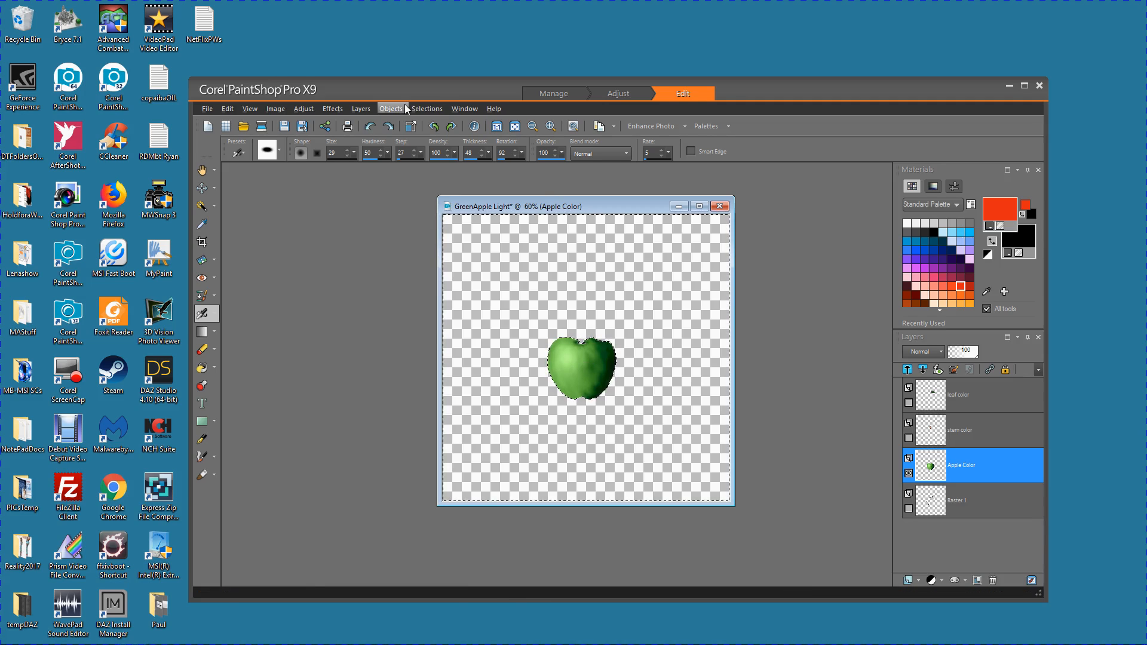
Invert the selection so that it covers the apple instead of the background
left_click(431, 109)
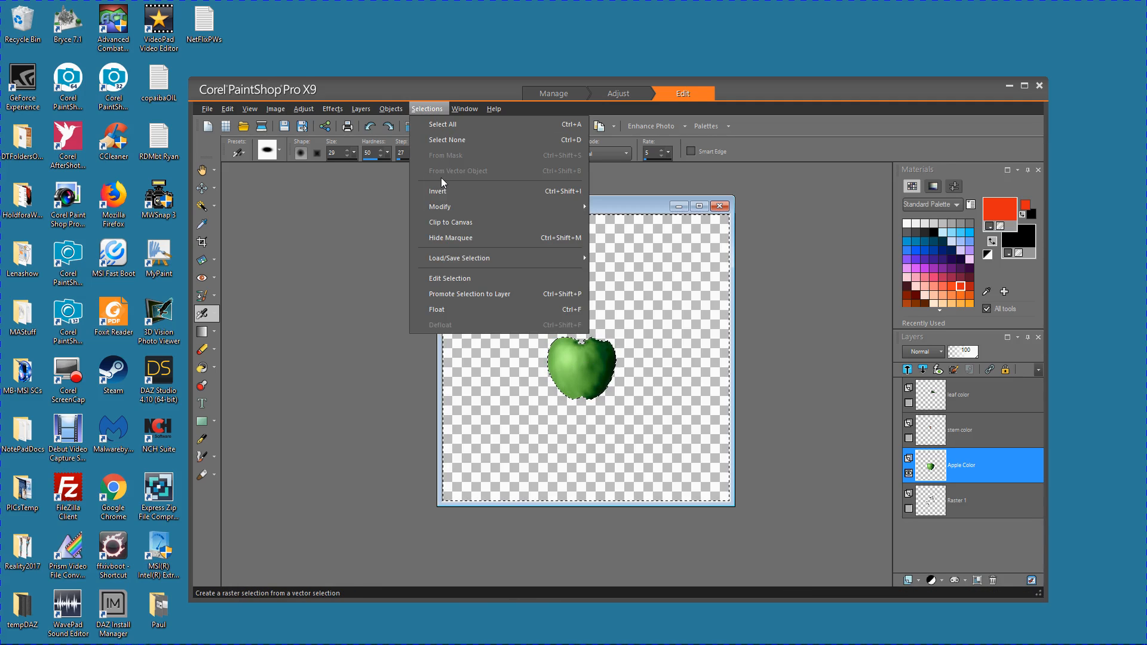
left_click(443, 192)
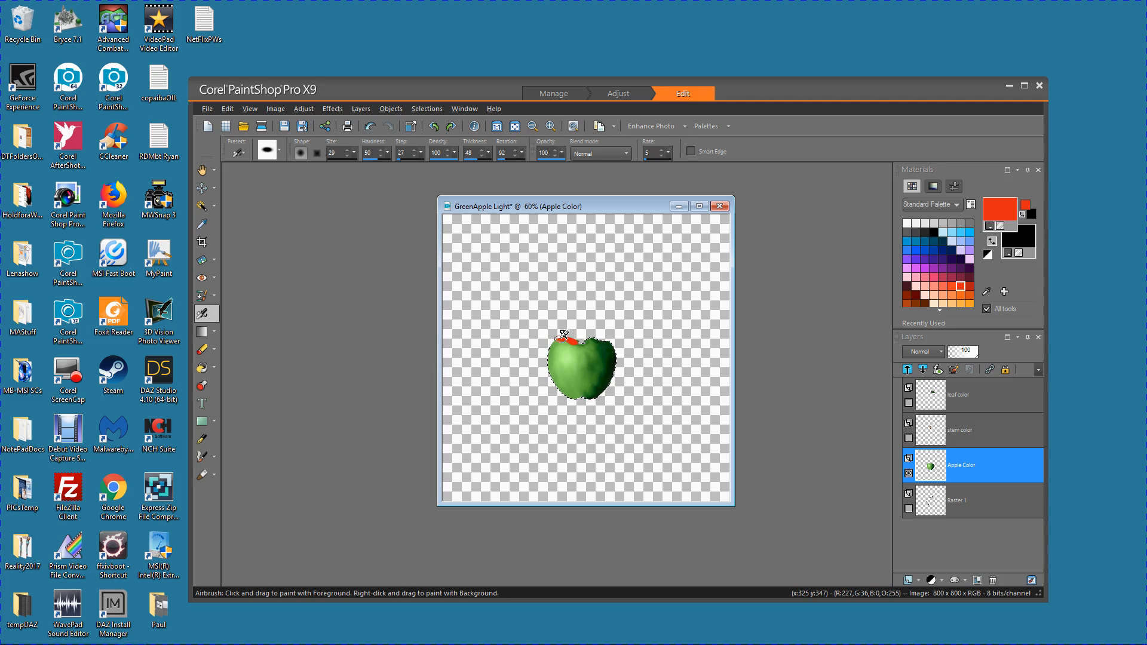
Airbrush the whole selected apple solid red on the Apple Color layer
mouse_move(559, 371)
left_mouse_down()
mouse_move(568, 397)
mouse_move(604, 389)
mouse_move(615, 365)
mouse_move(608, 335)
mouse_move(596, 340)
left_mouse_up()
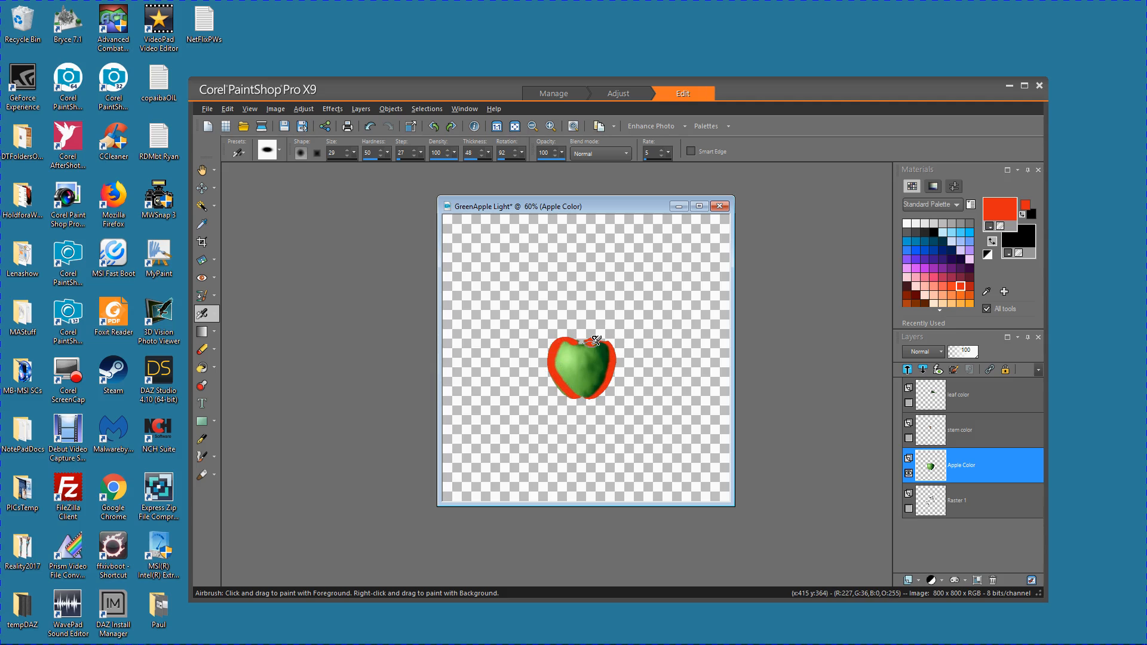
mouse_move(603, 379)
left_mouse_down()
mouse_move(612, 340)
mouse_move(611, 355)
mouse_move(599, 339)
mouse_move(601, 376)
mouse_move(585, 397)
mouse_move(589, 349)
mouse_move(590, 385)
mouse_move(596, 355)
mouse_move(590, 370)
mouse_move(587, 341)
mouse_move(592, 356)
mouse_move(561, 340)
mouse_move(589, 357)
mouse_move(562, 347)
mouse_move(559, 363)
mouse_move(565, 334)
left_mouse_up()
left_click_drag(573, 387, 562, 358)
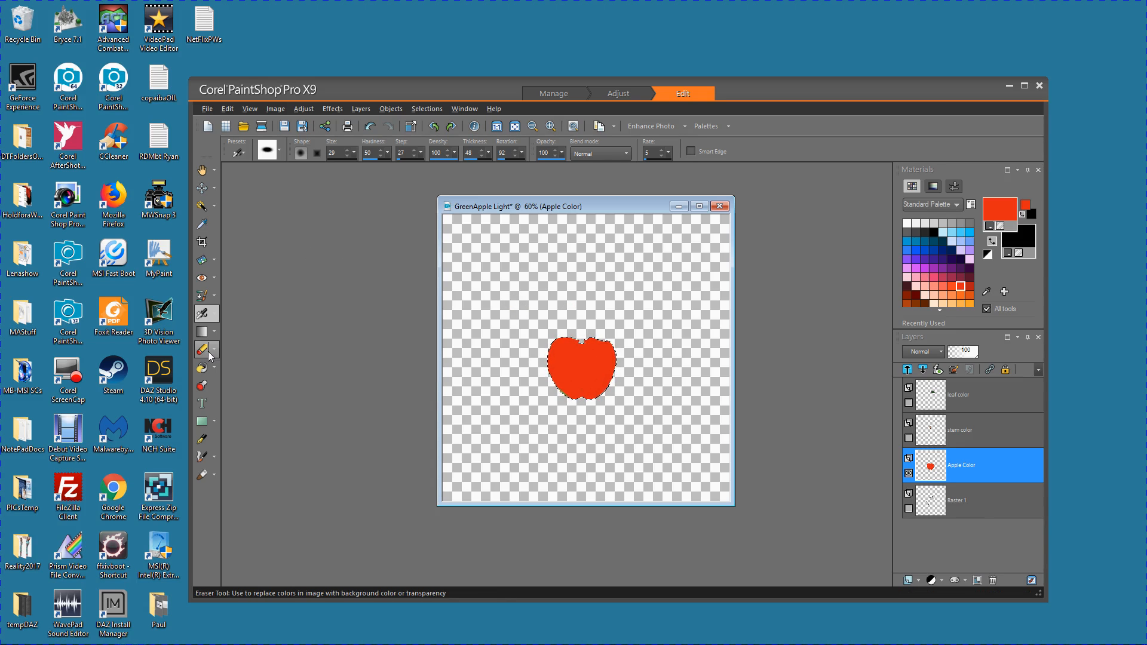
Set the background color to white
right_click(908, 223)
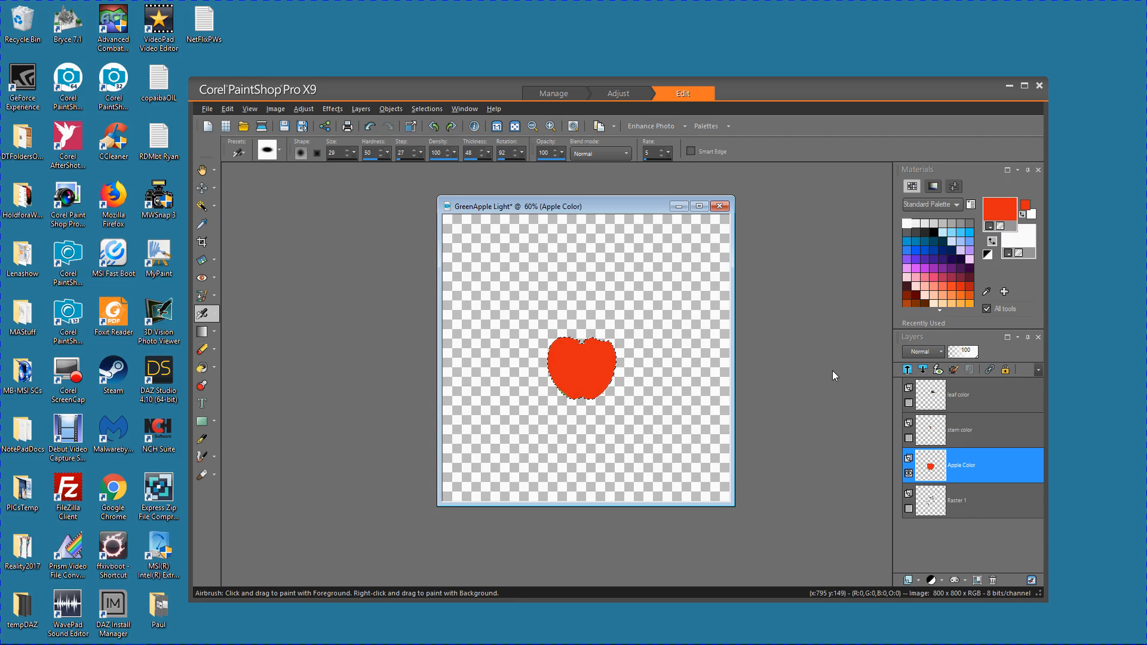
Undo the red paint over the apple on the Apple Color layer
mouse_move(933, 465)
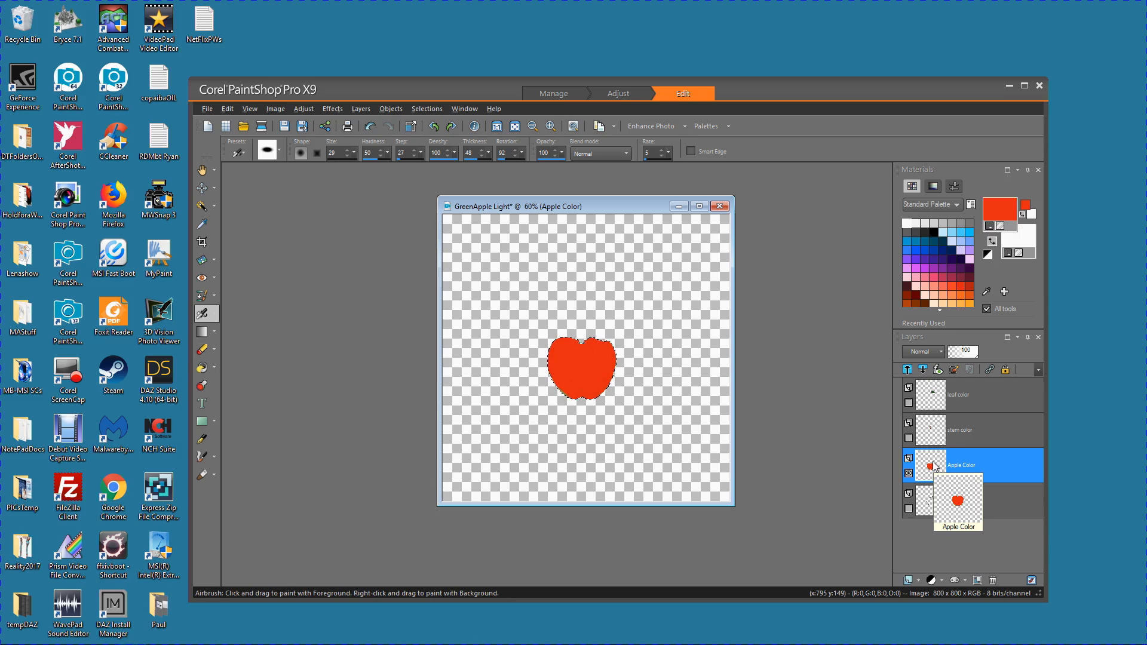
left_click(912, 582)
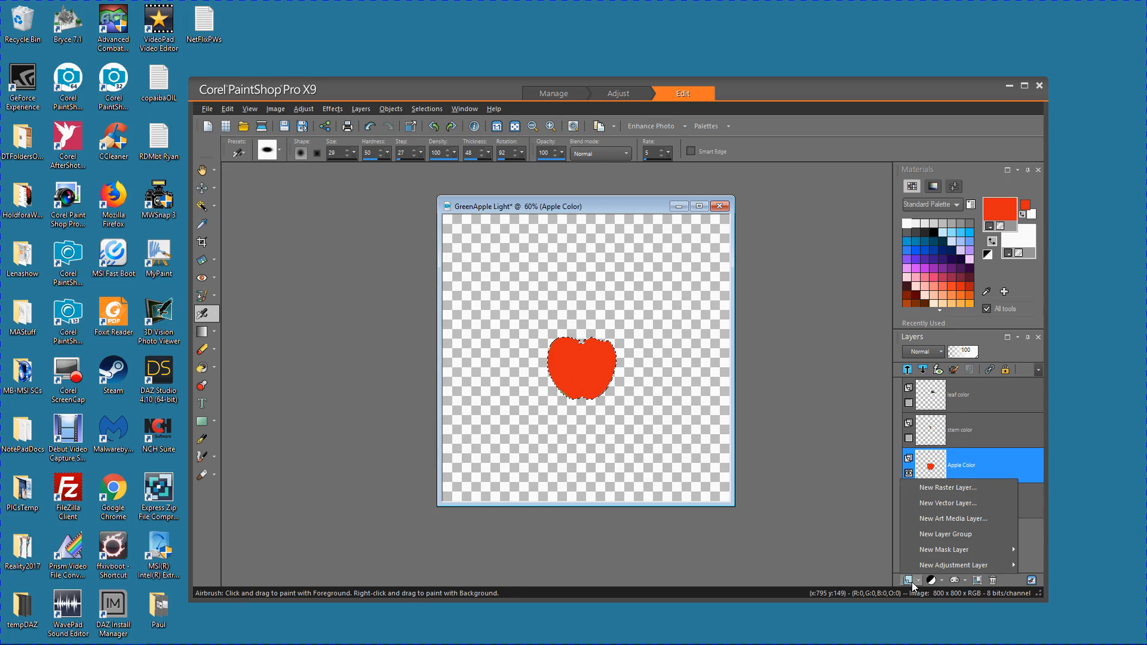
left_click(936, 488)
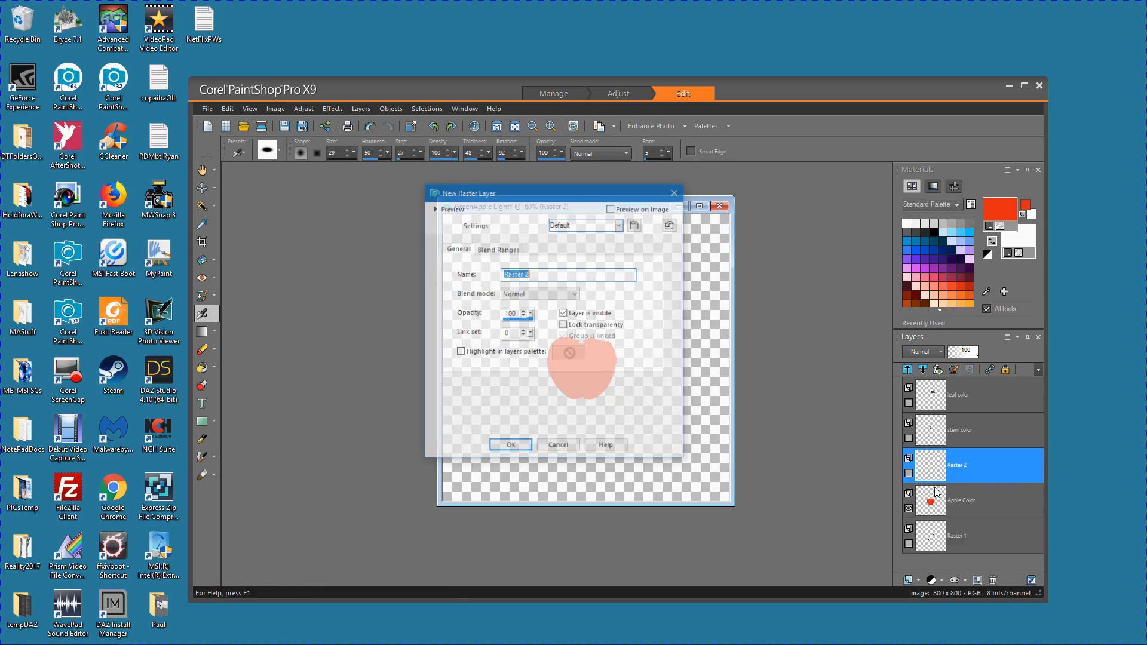
left_click(558, 446)
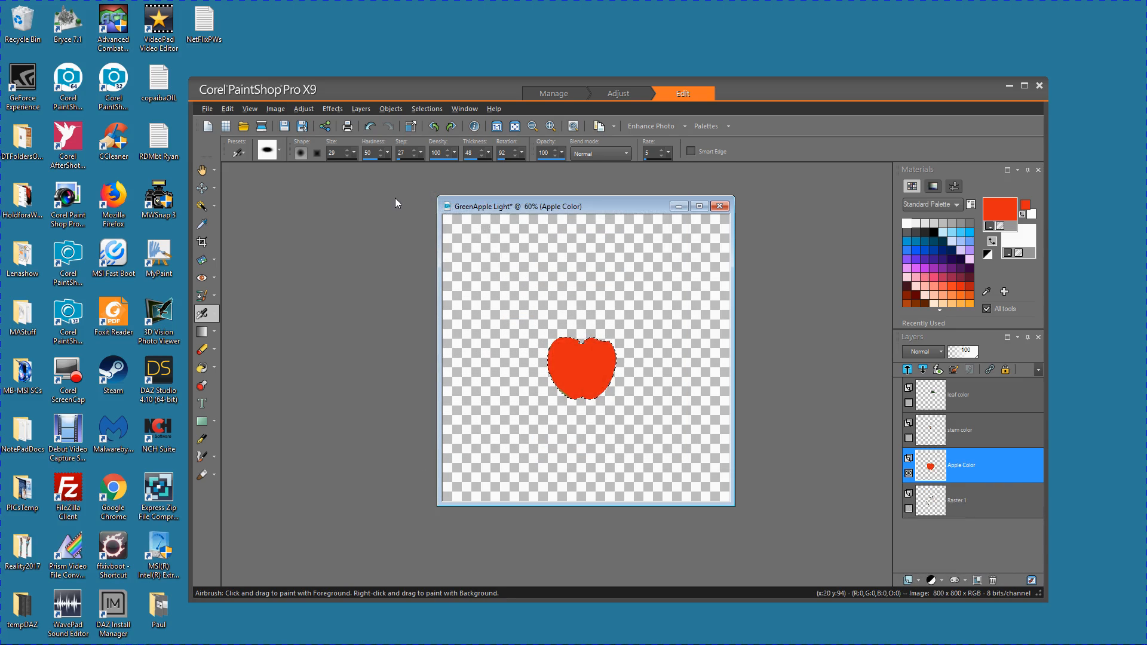
left_click(370, 125)
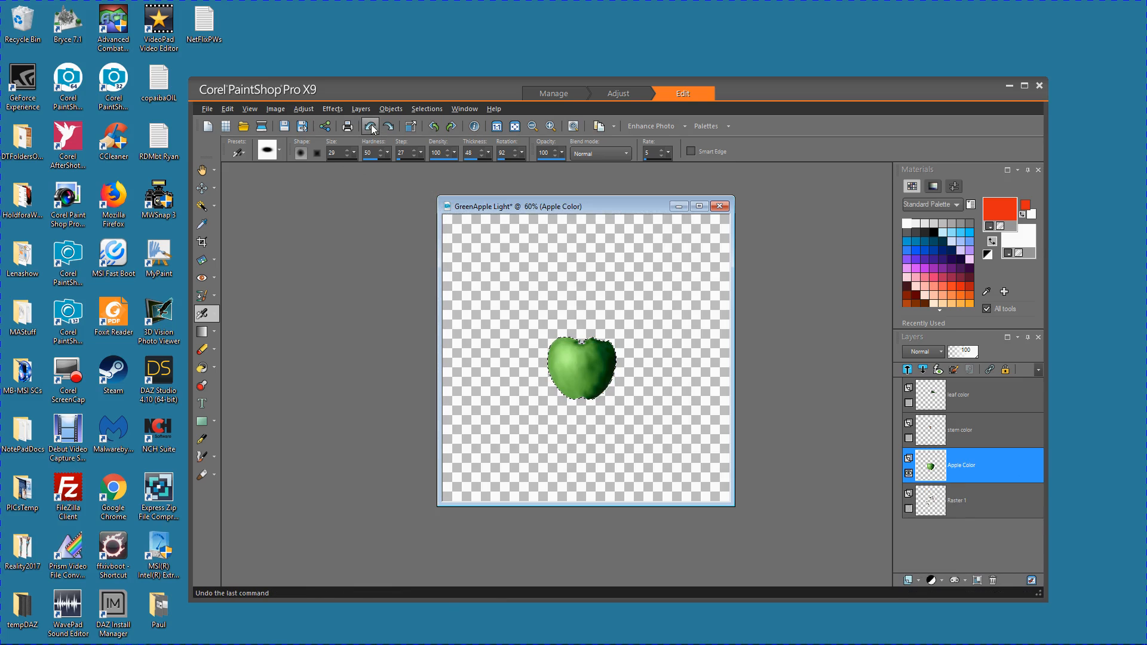
Add a new raster layer named "red apple" above the Apple Color layer, and hide the Apple Color layer
left_click(912, 581)
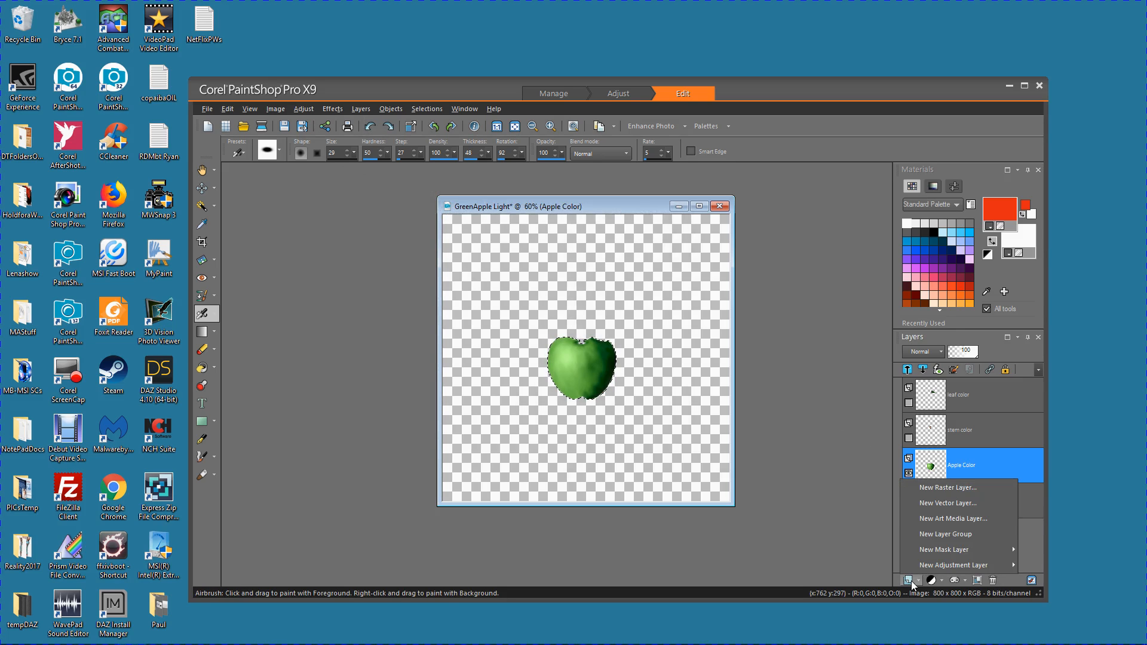
left_click(941, 488)
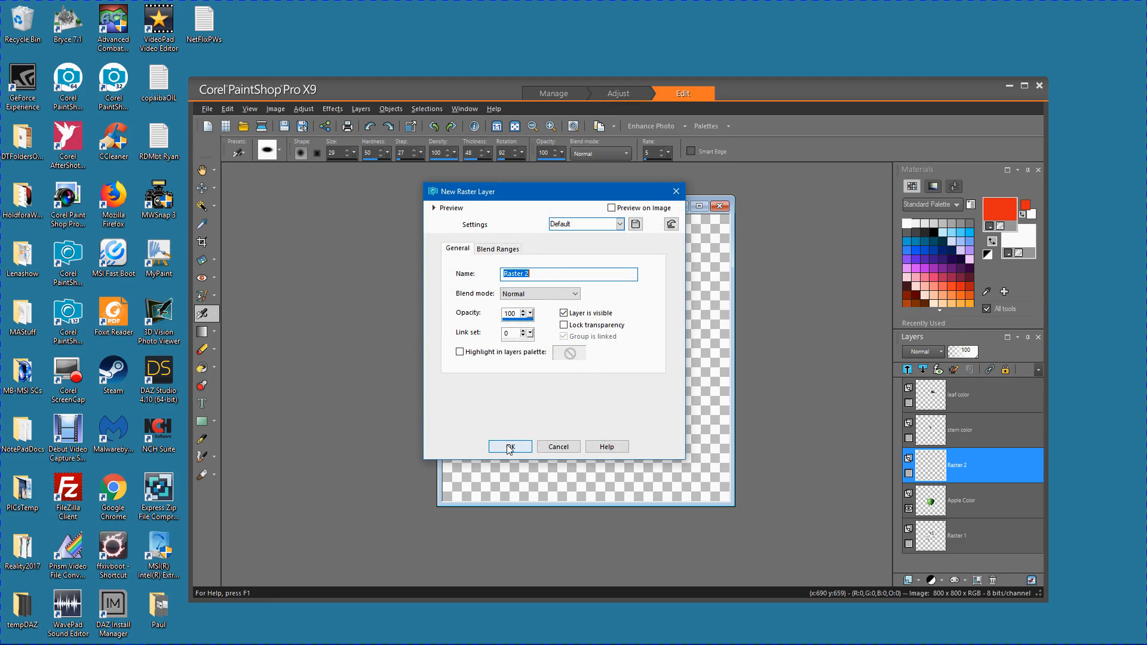
type("red app")
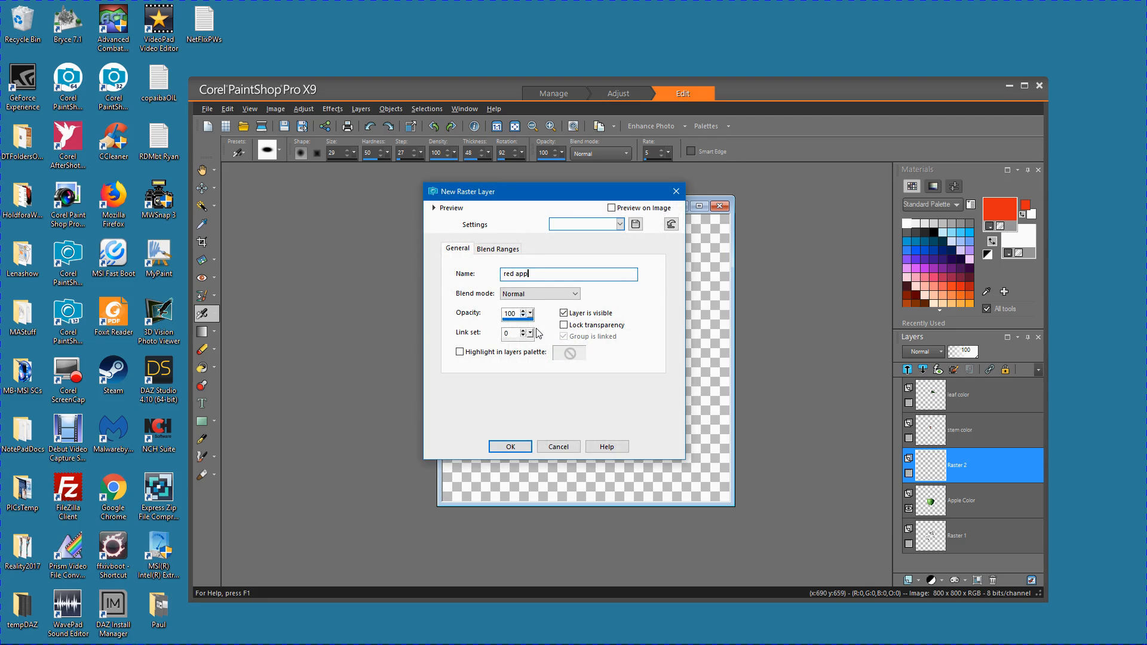
key("Return")
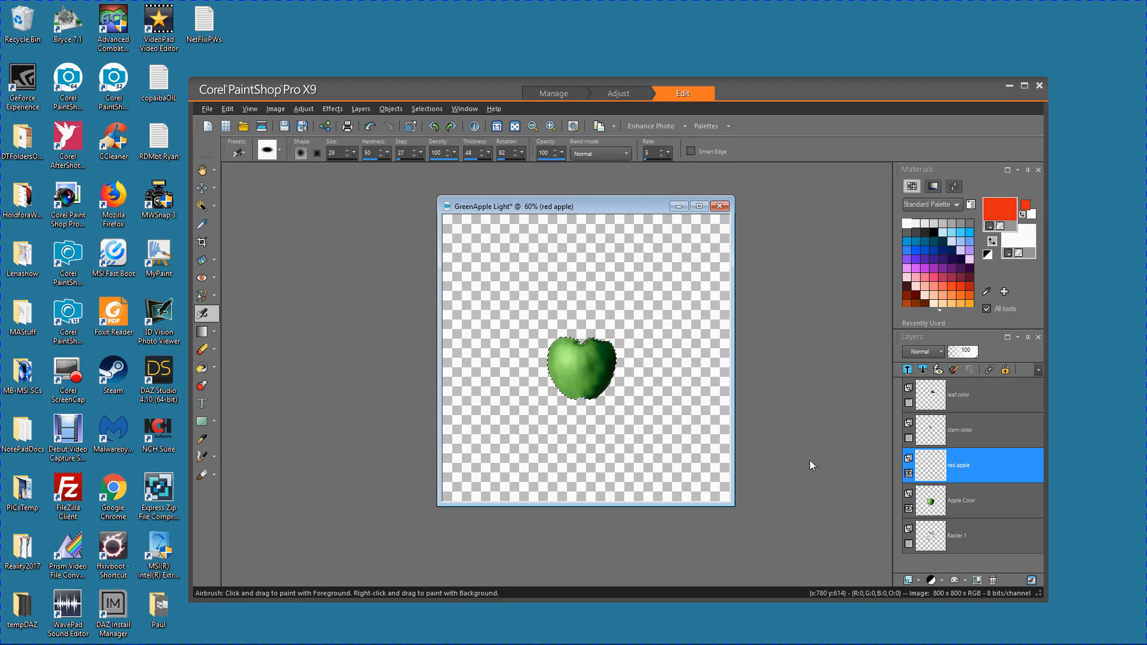
left_click(908, 508)
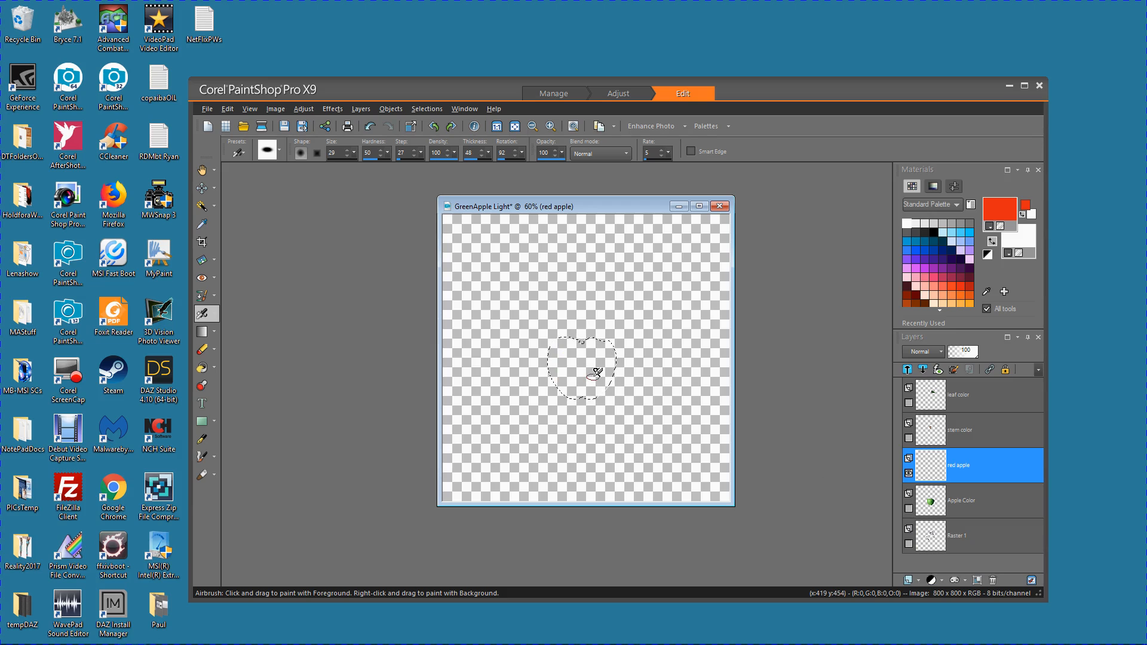
Airbrush a red patch and a white patch inside the apple selection on the red apple layer
left_click_drag(572, 371, 598, 357)
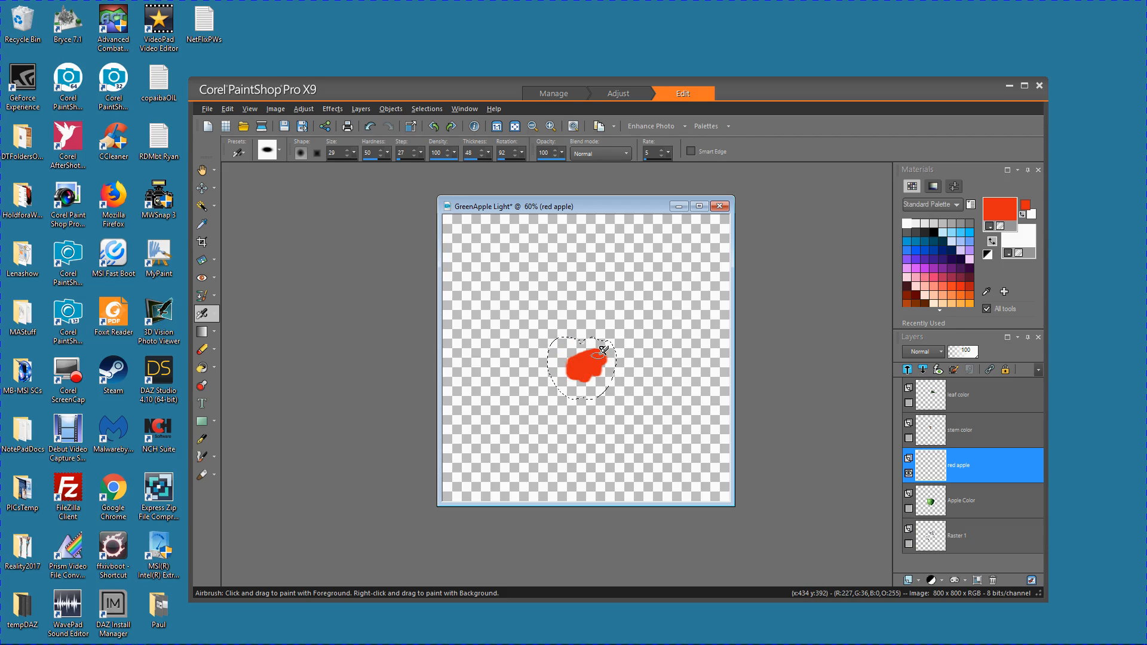
left_click_drag(605, 348, 596, 334)
left_click_drag(605, 352, 606, 359)
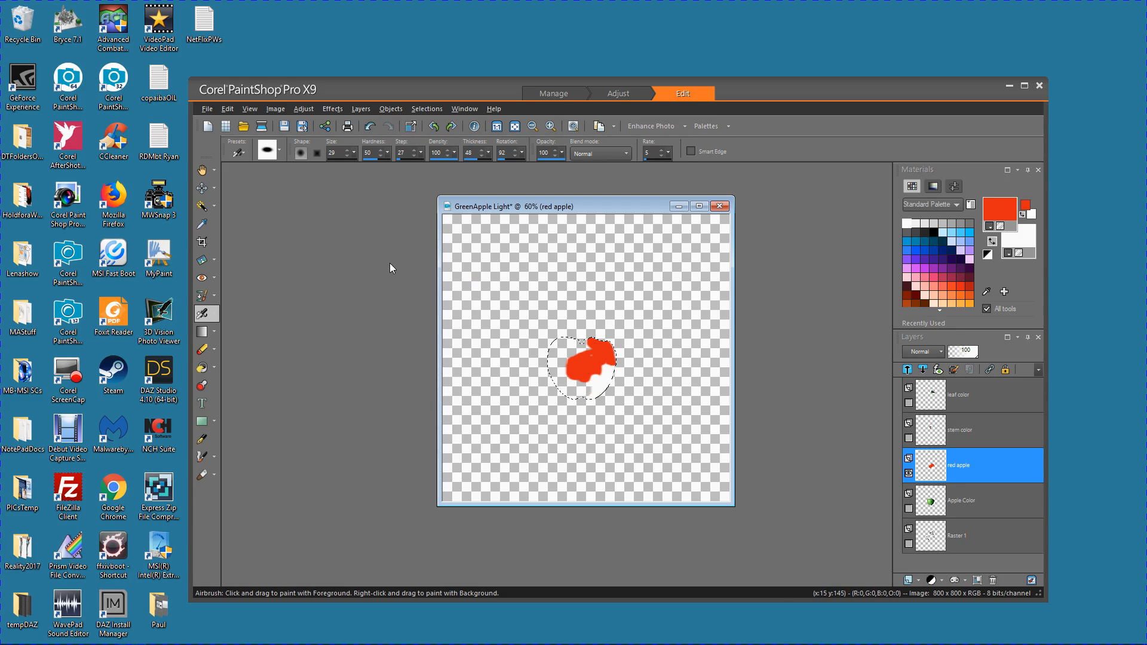
Apply a Gaussian Blur with radius 20 to the red and white paint inside the apple selection
left_click(299, 110)
mouse_move(328, 313)
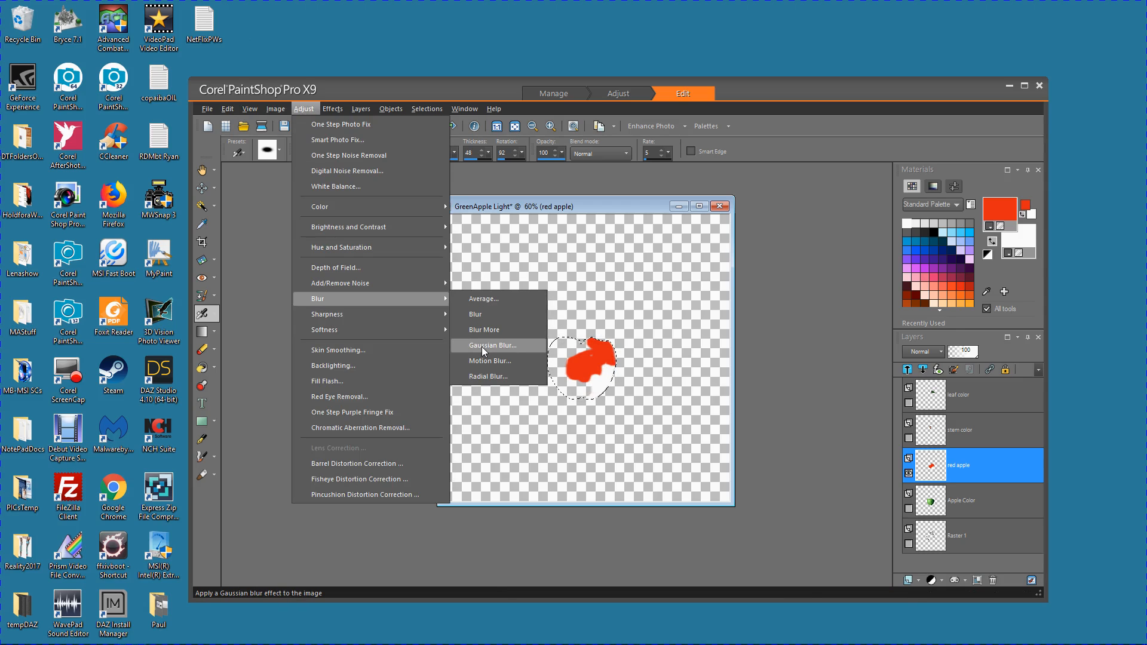
left_click(481, 347)
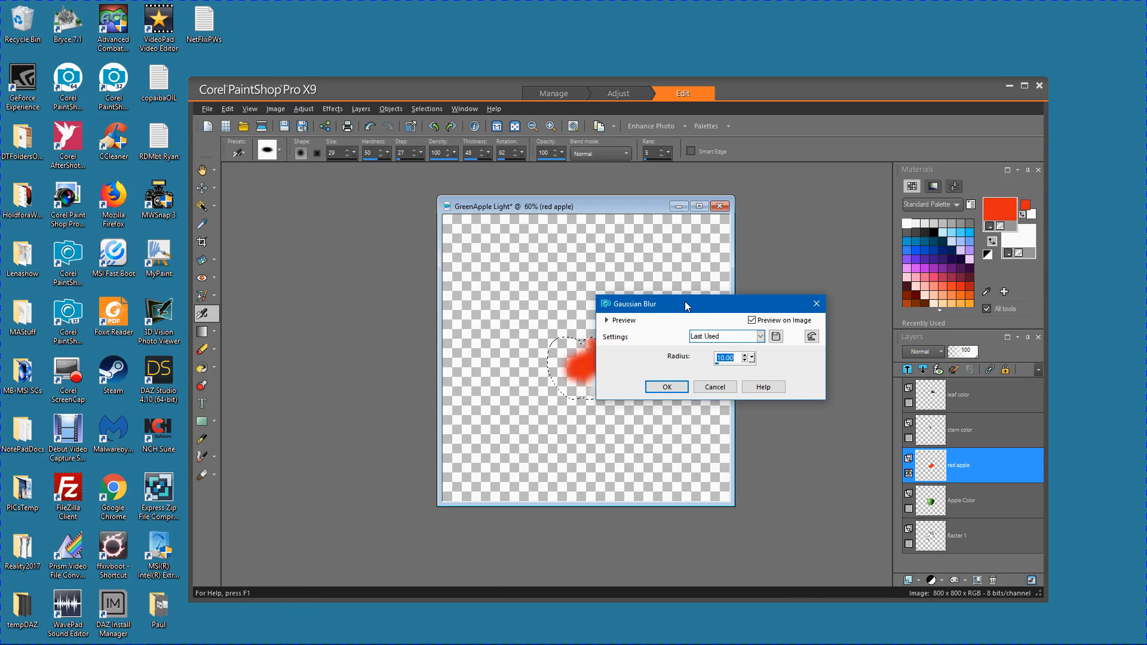
left_click_drag(700, 309, 817, 286)
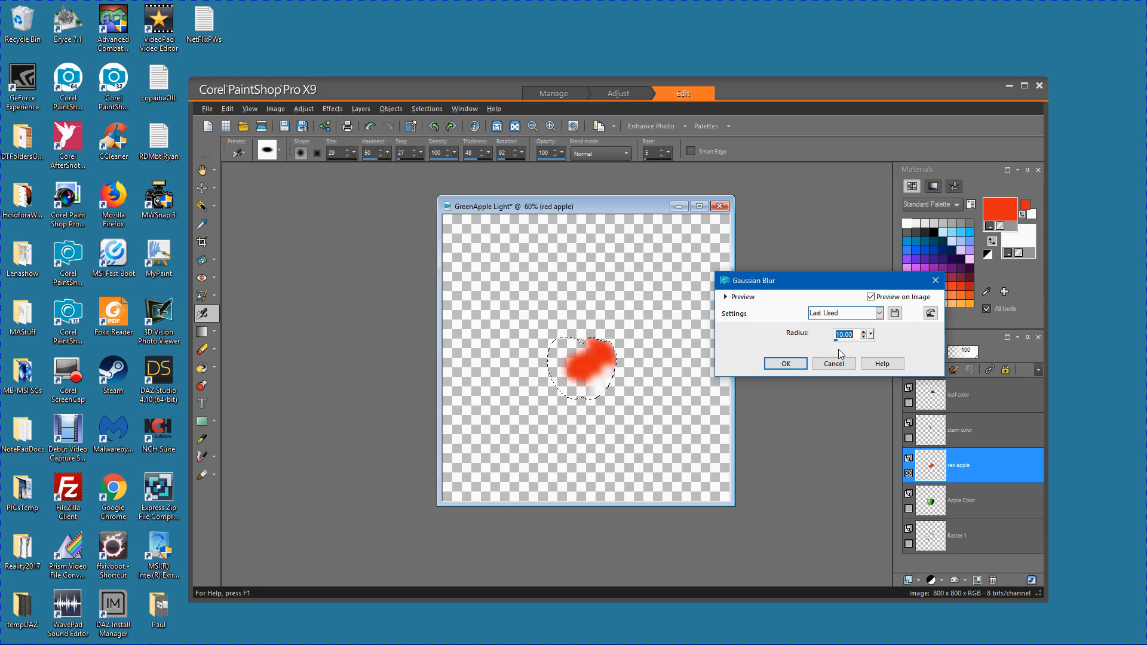
type("5")
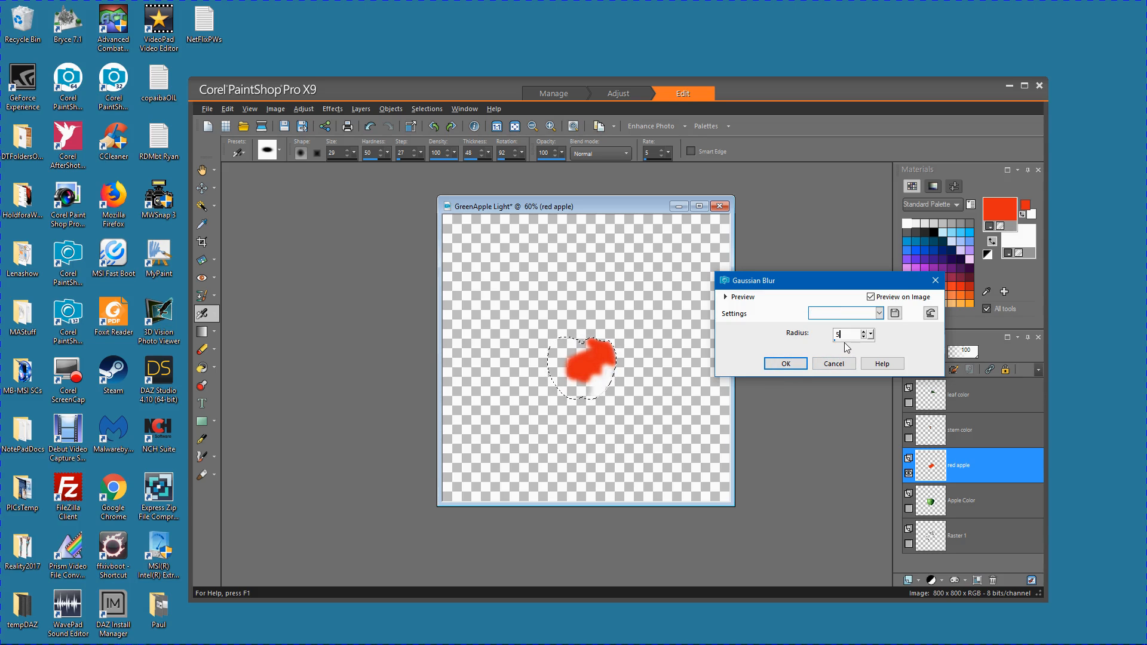
left_click_drag(842, 336, 826, 338)
type("20")
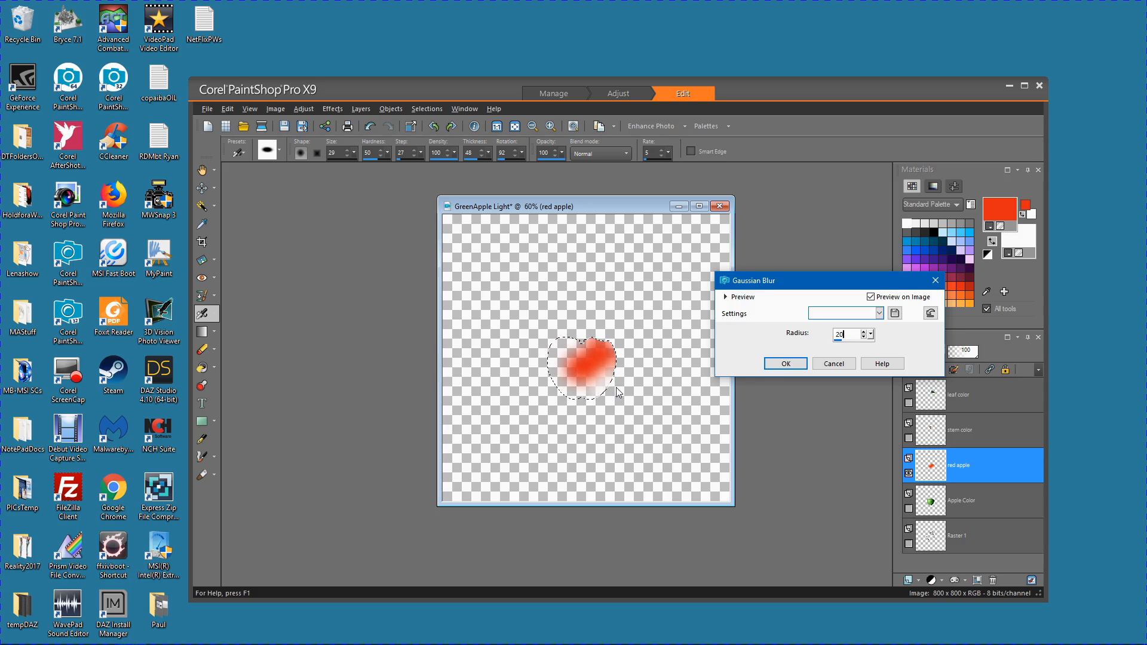
left_click(784, 365)
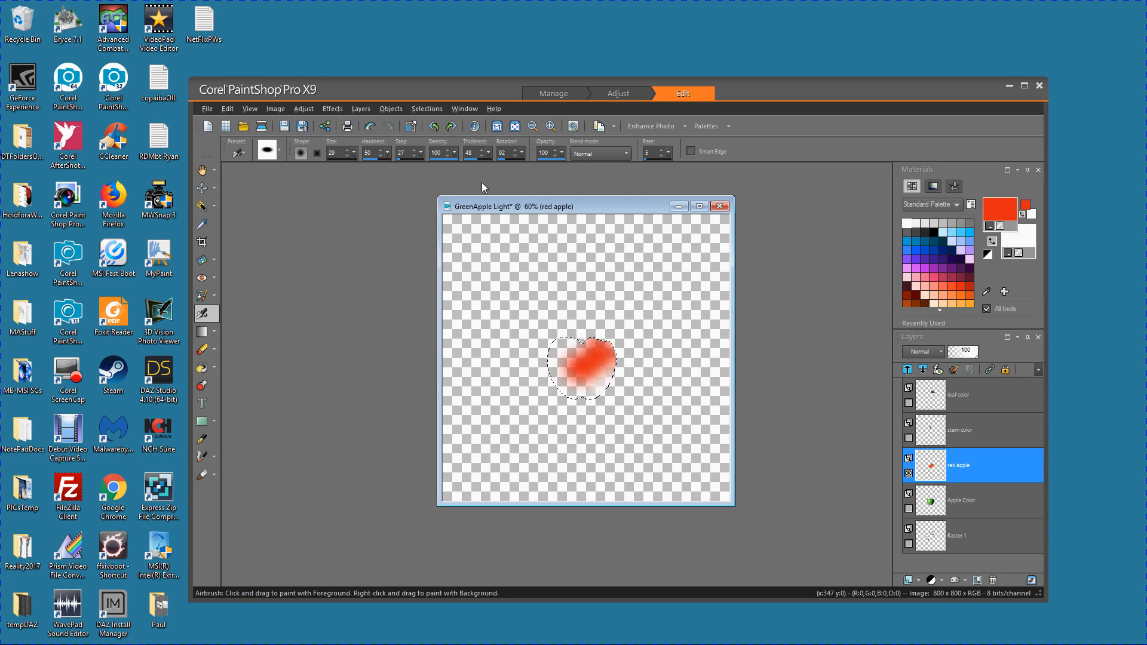
Move the apple image window aside and create a new 500 x 500 pixel image with a transparent raster background
left_click_drag(602, 207, 642, 215)
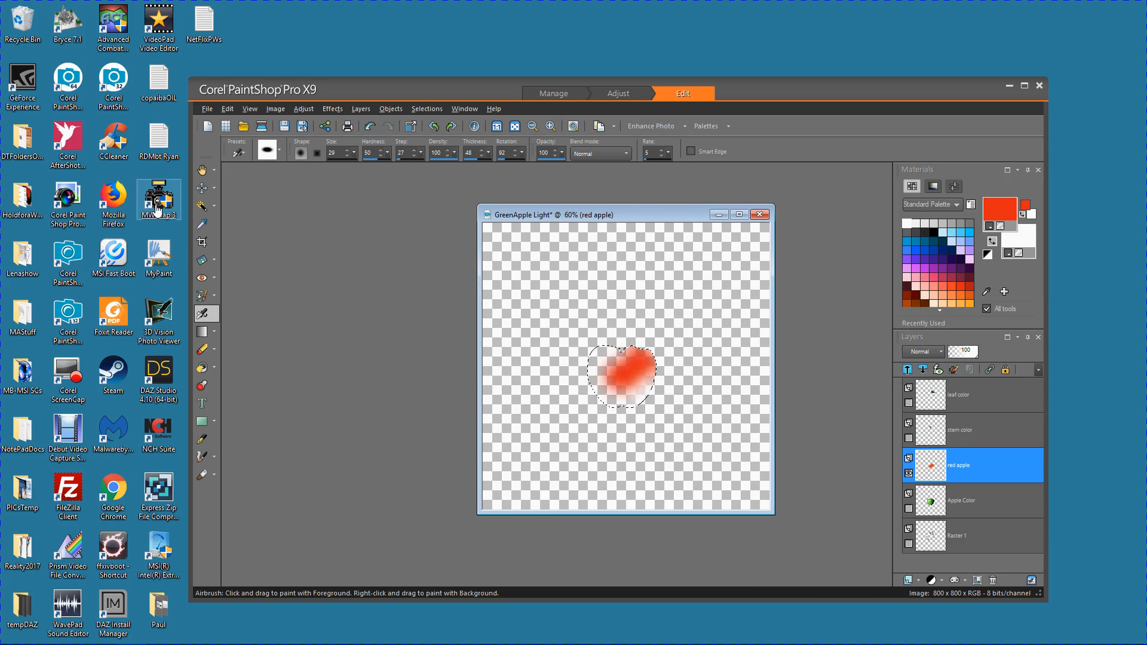
left_click(207, 127)
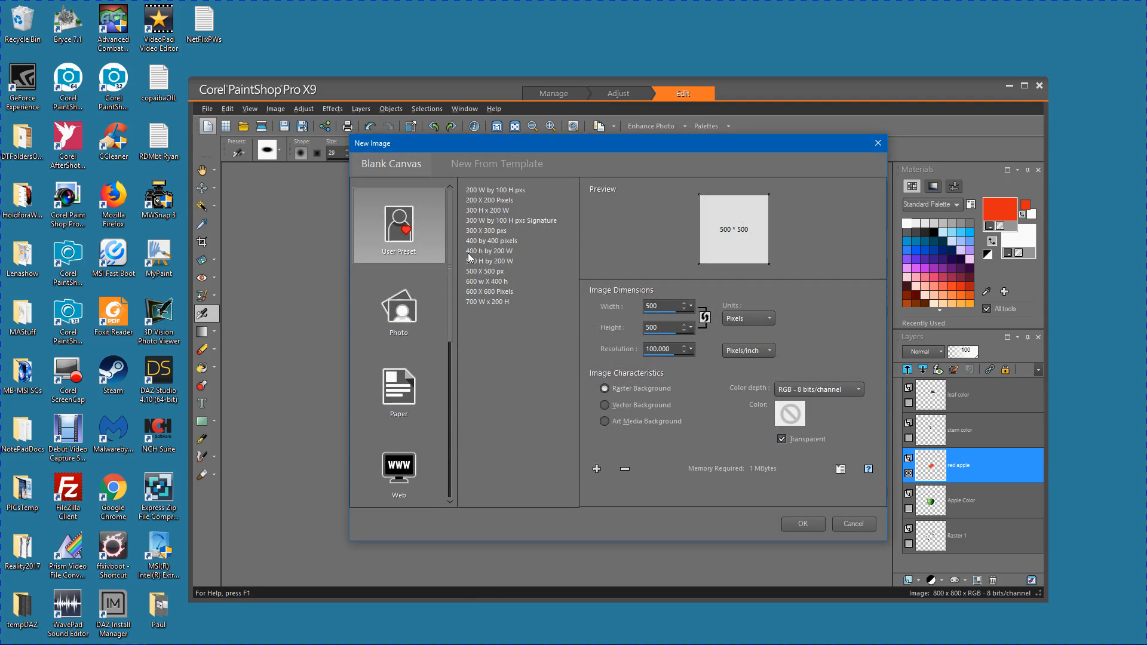
left_click(802, 524)
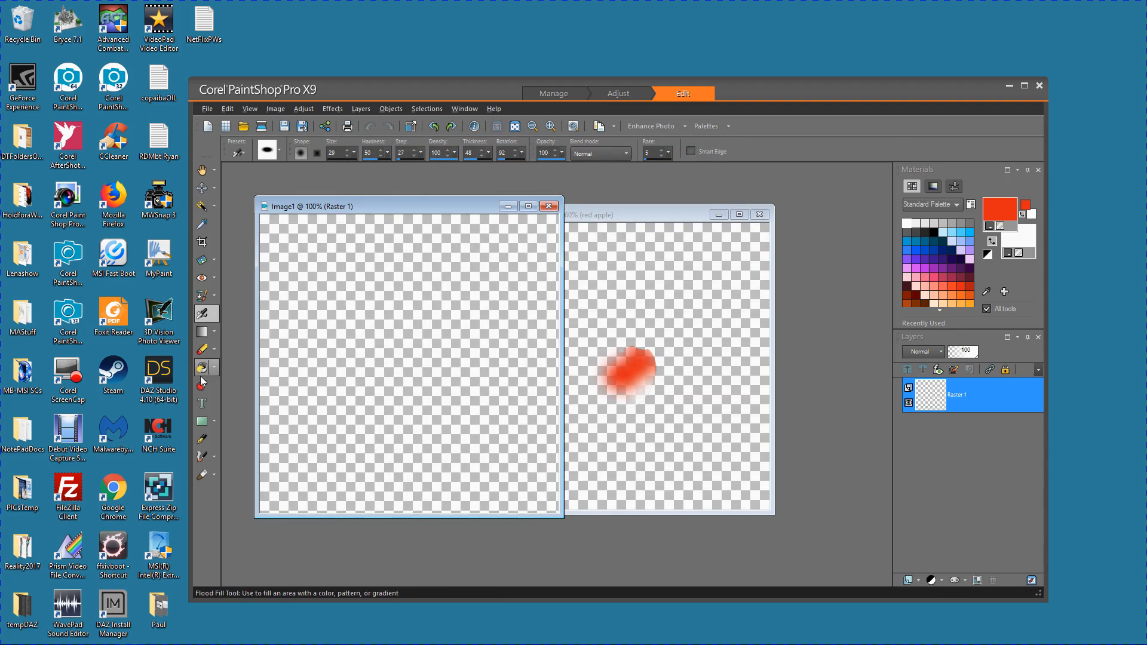
Configure the Text tool with a size of 100 pixels and set the text to be created as Floating
left_click(203, 404)
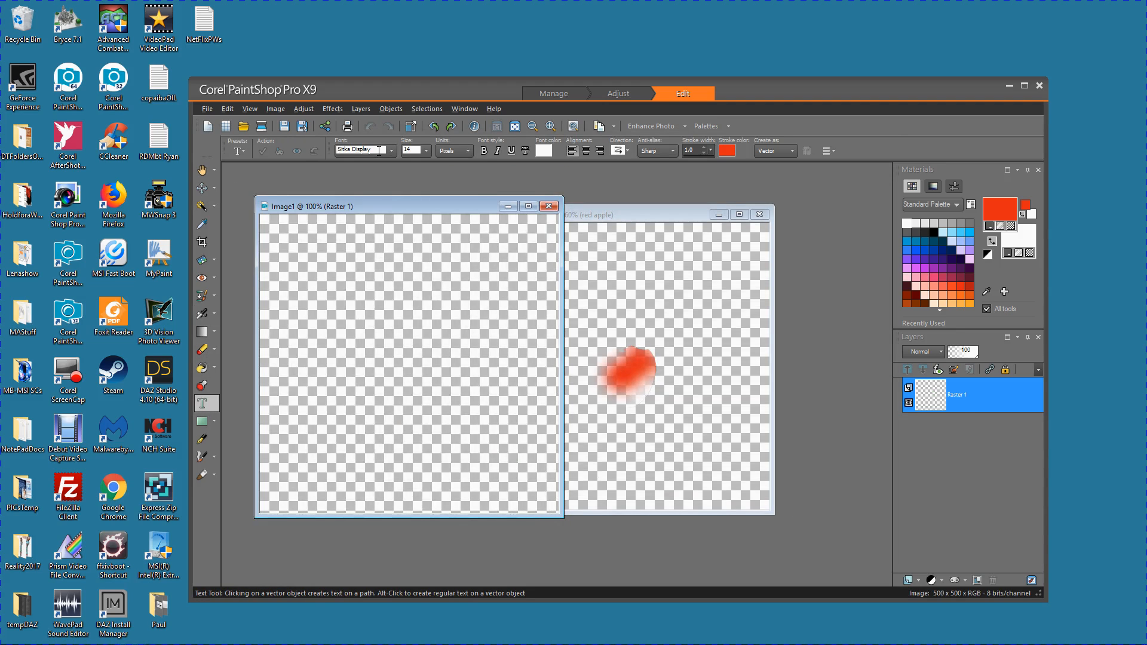
left_click(427, 149)
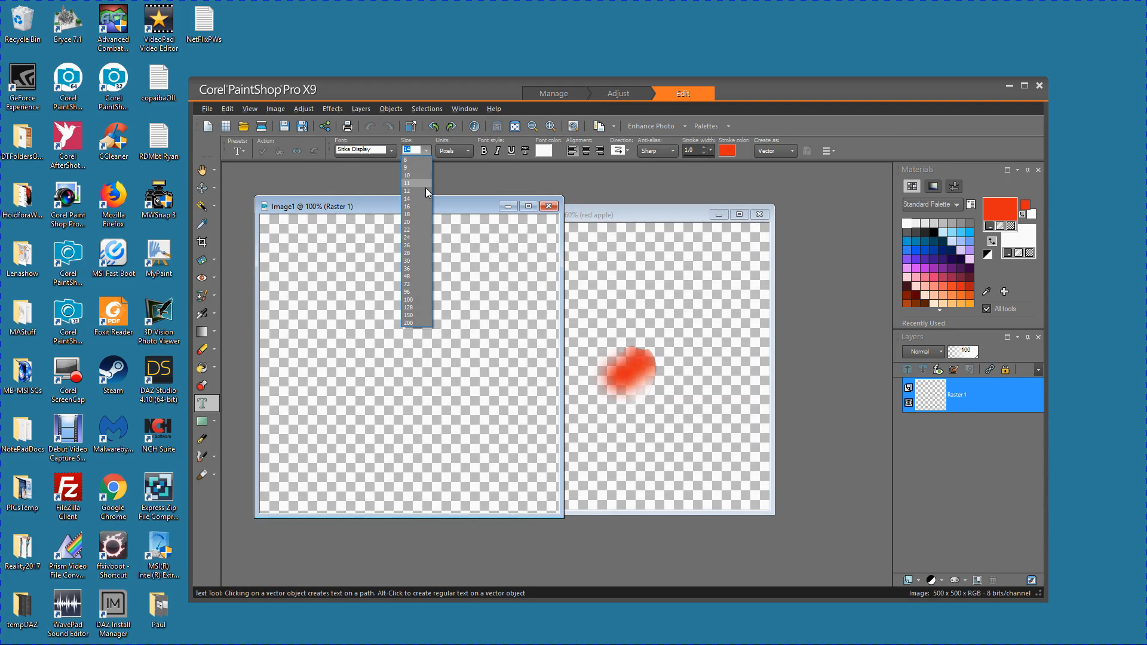
left_click(410, 299)
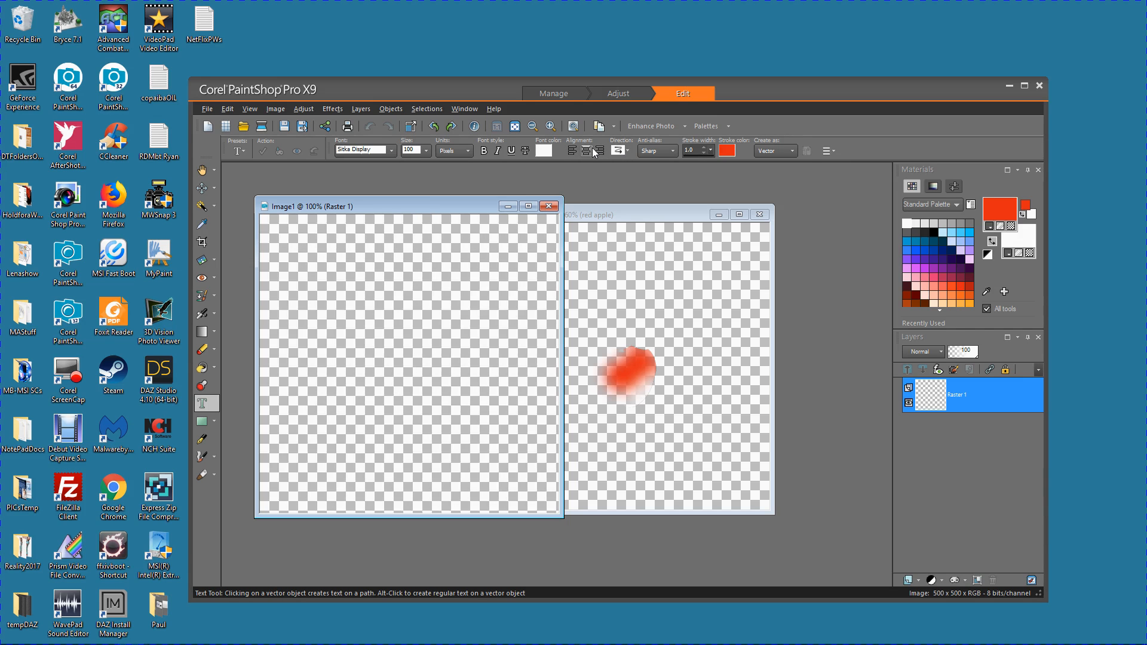
left_click(625, 149)
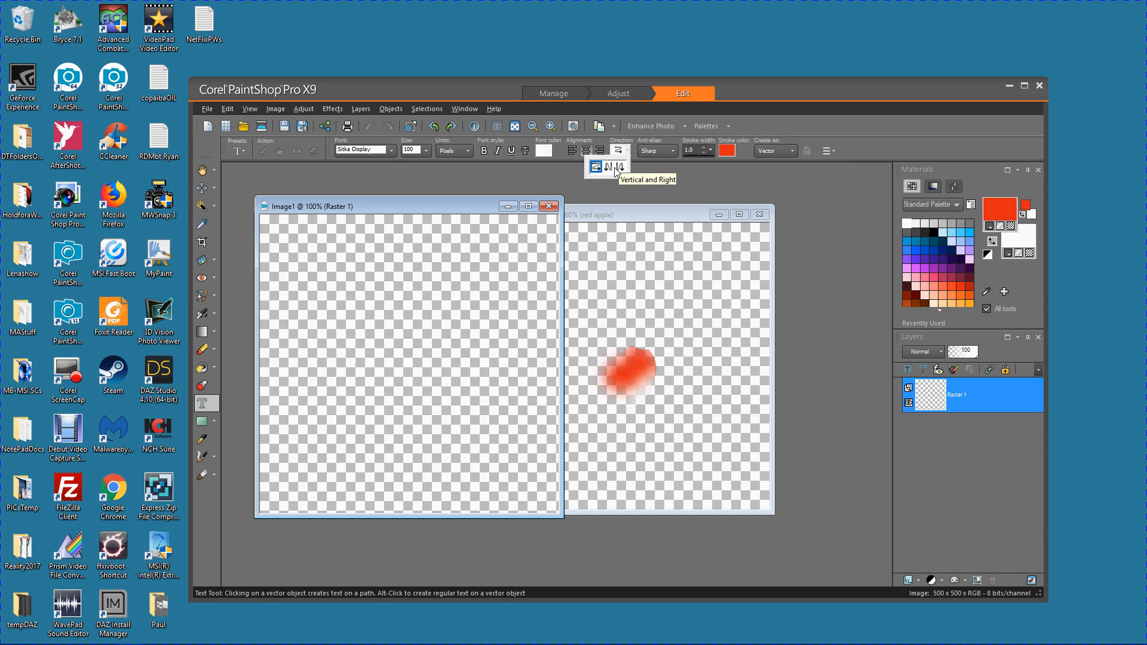
left_click(608, 168)
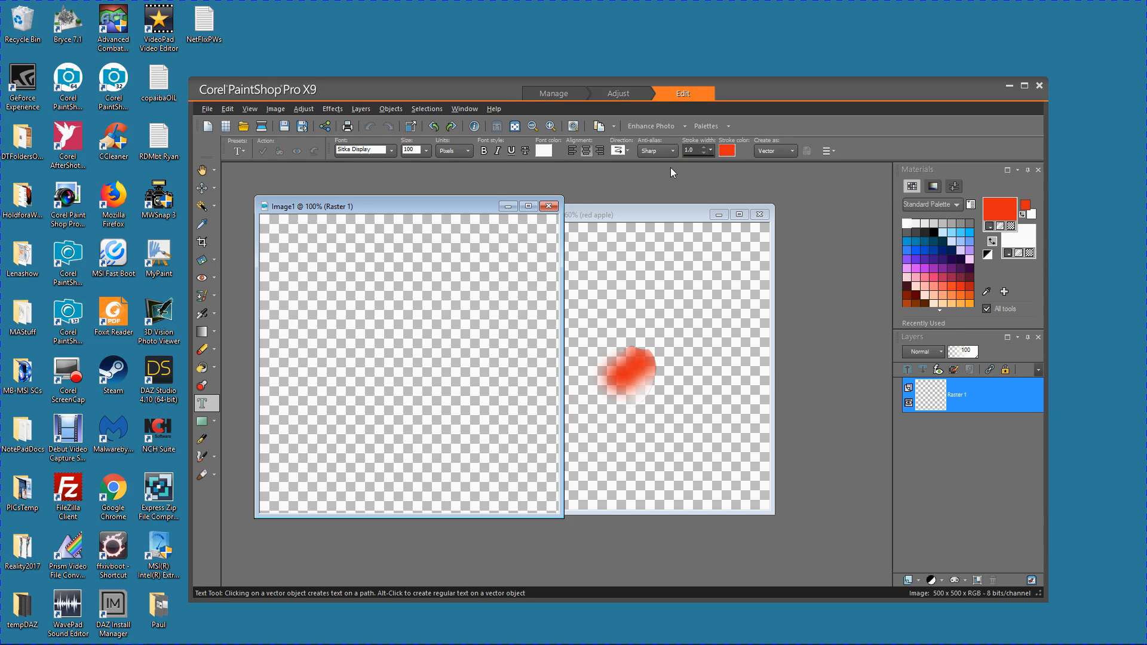
left_click(771, 152)
Place a first name as text near the middle of the canvas, set its stroke width to 2.0 and apply it
left_click(397, 370)
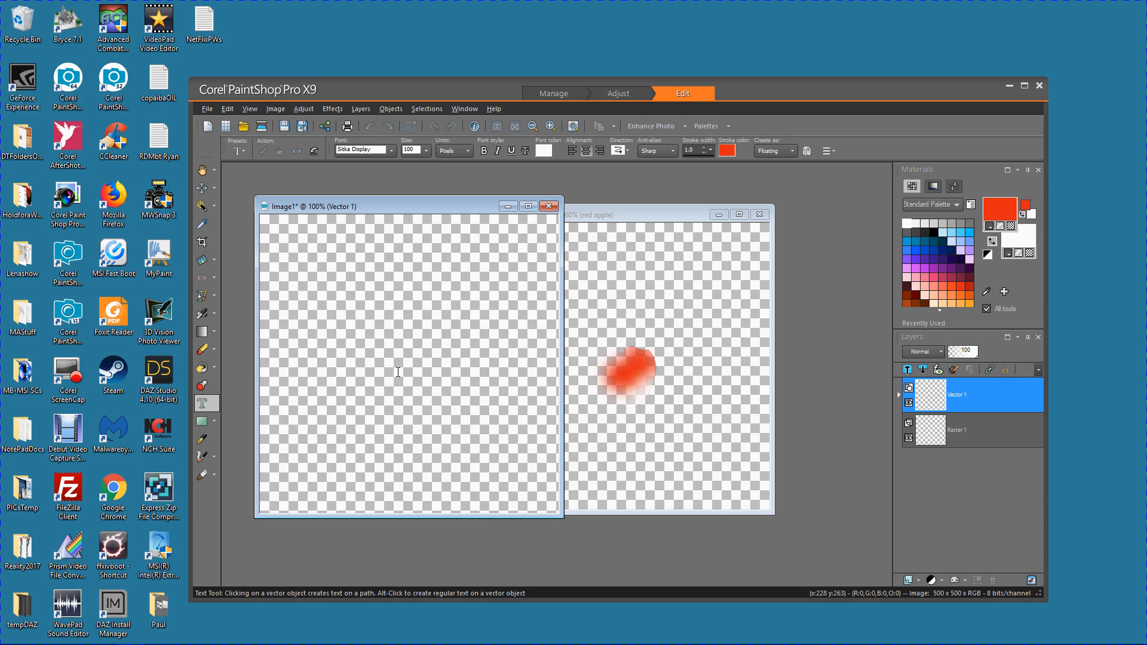
type("Vi")
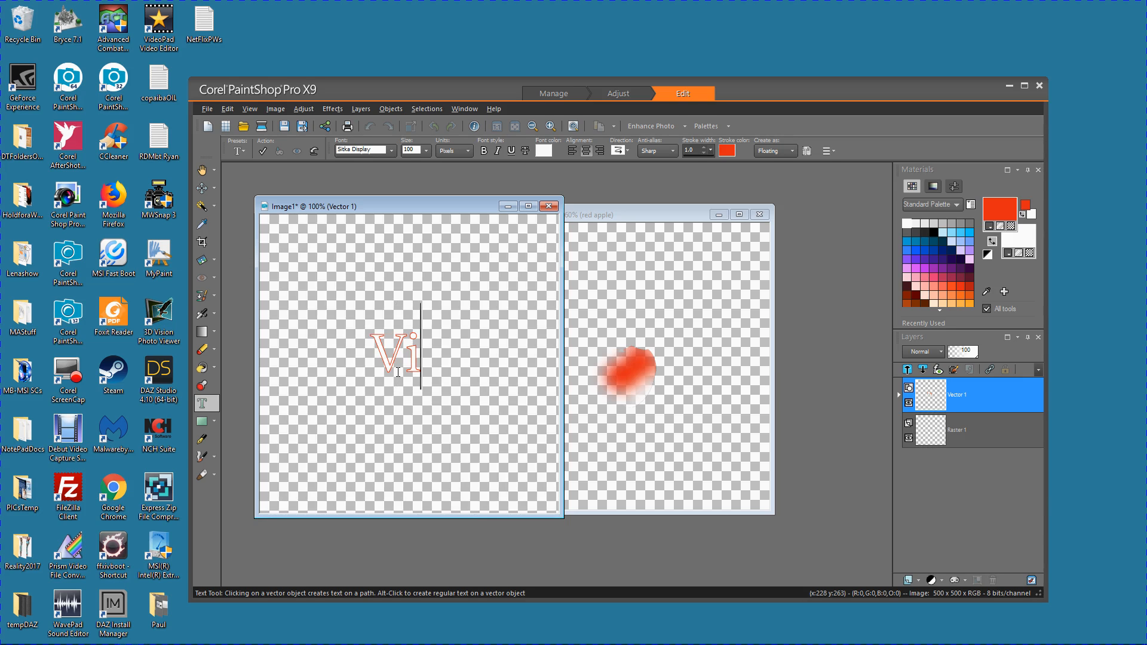
type("kki")
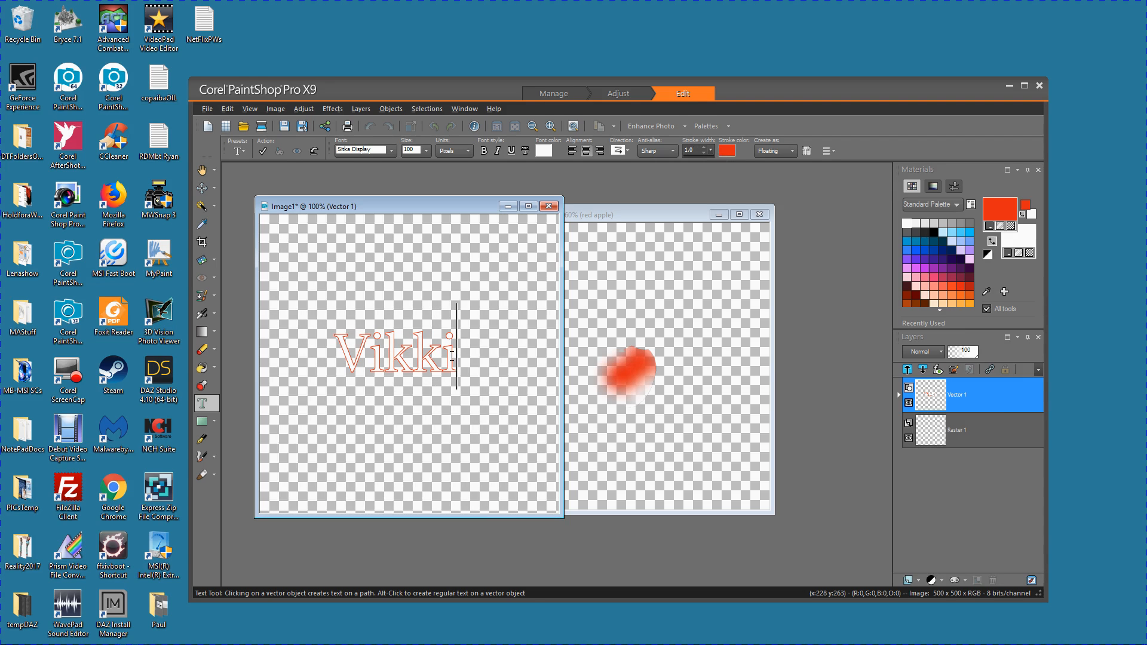
left_click_drag(472, 349, 331, 356)
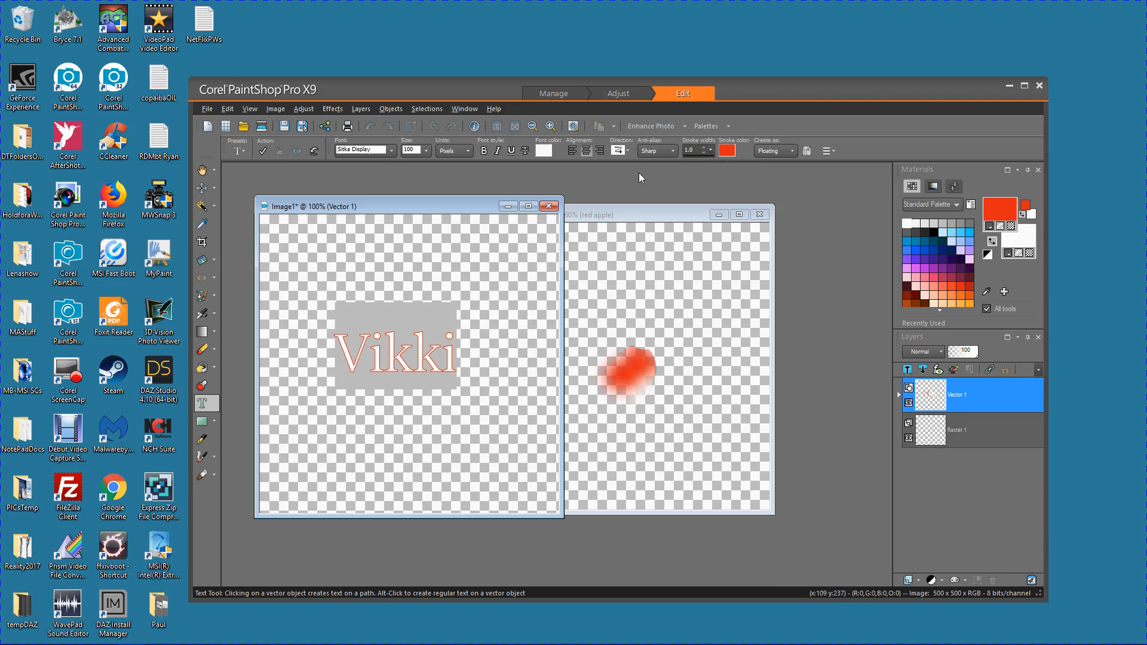
left_click(703, 148)
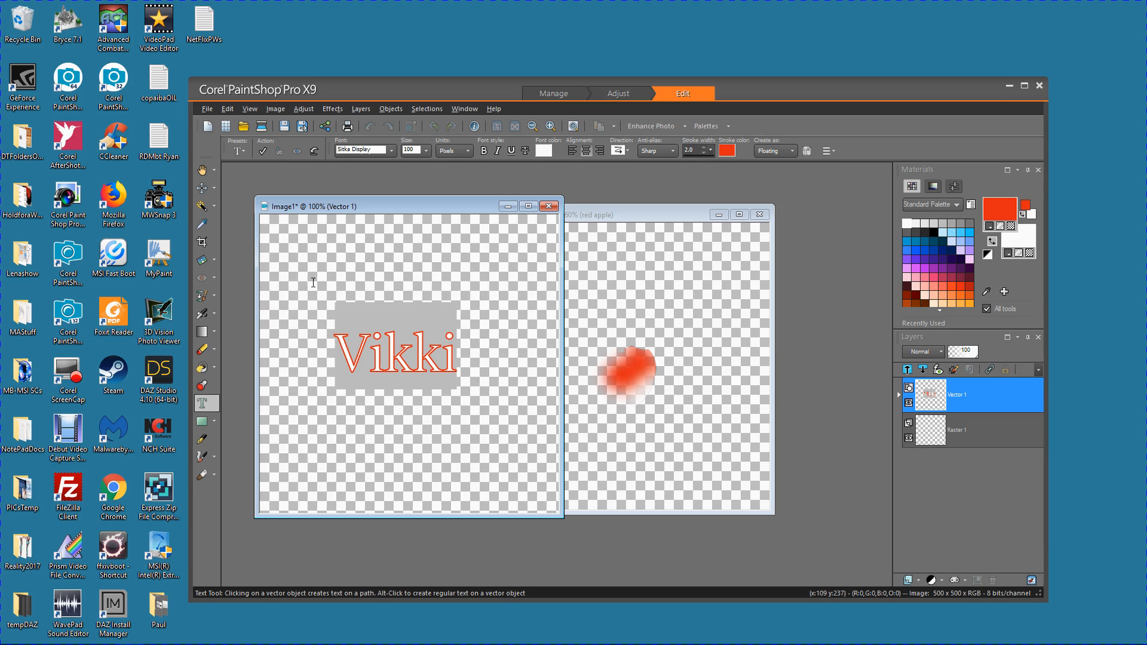
left_click(263, 151)
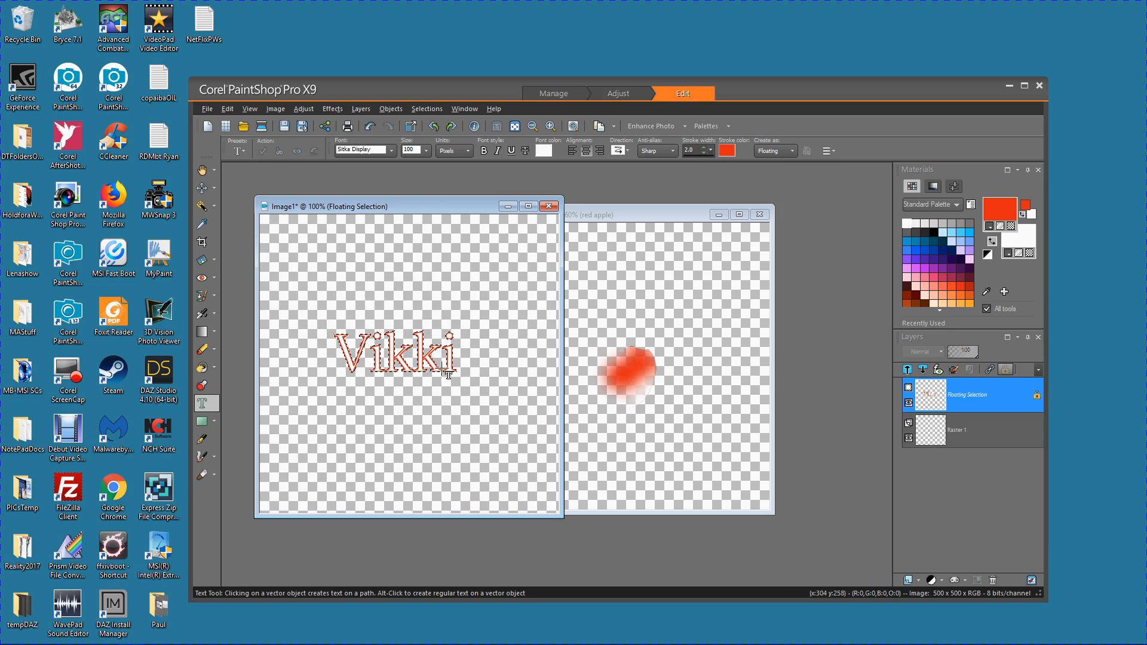
Airbrush red strokes inside the letters of the floating selection, changing the brush tip to the round Default at size 12
scroll(427, 375, "up", 1)
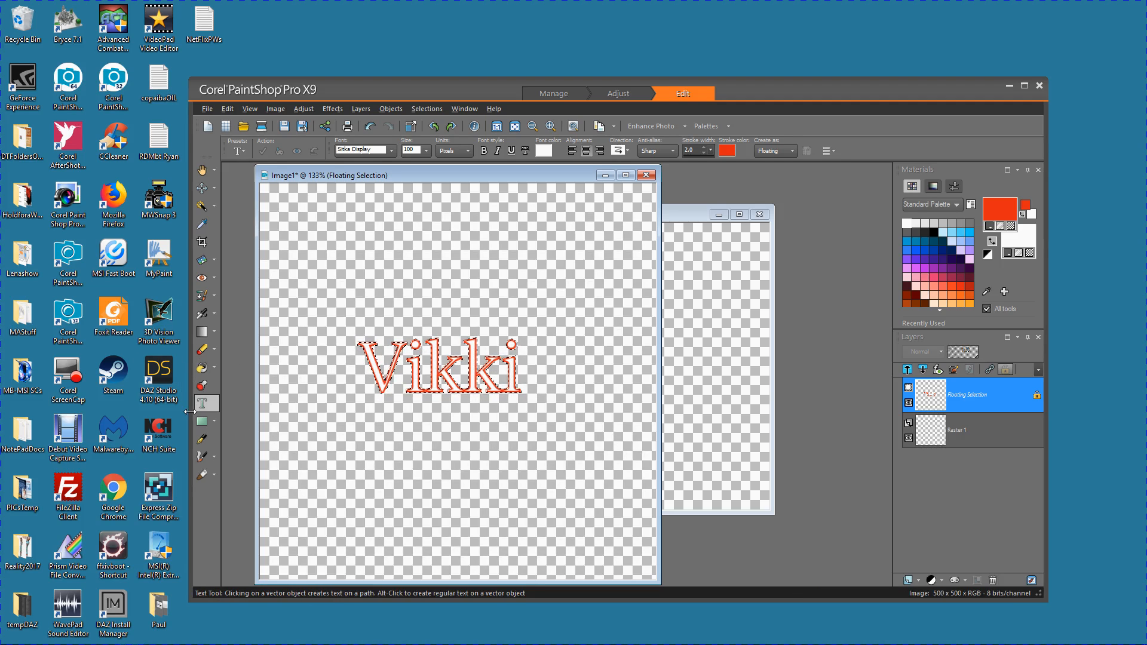
left_click(202, 313)
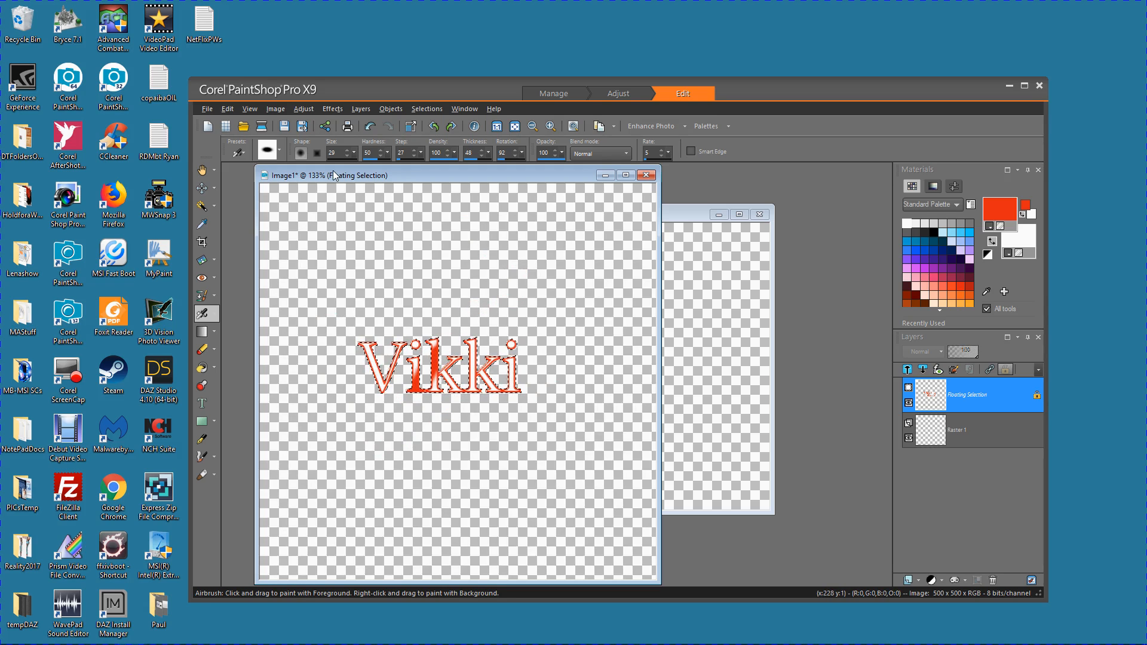
left_click(279, 152)
left_click(104, 237)
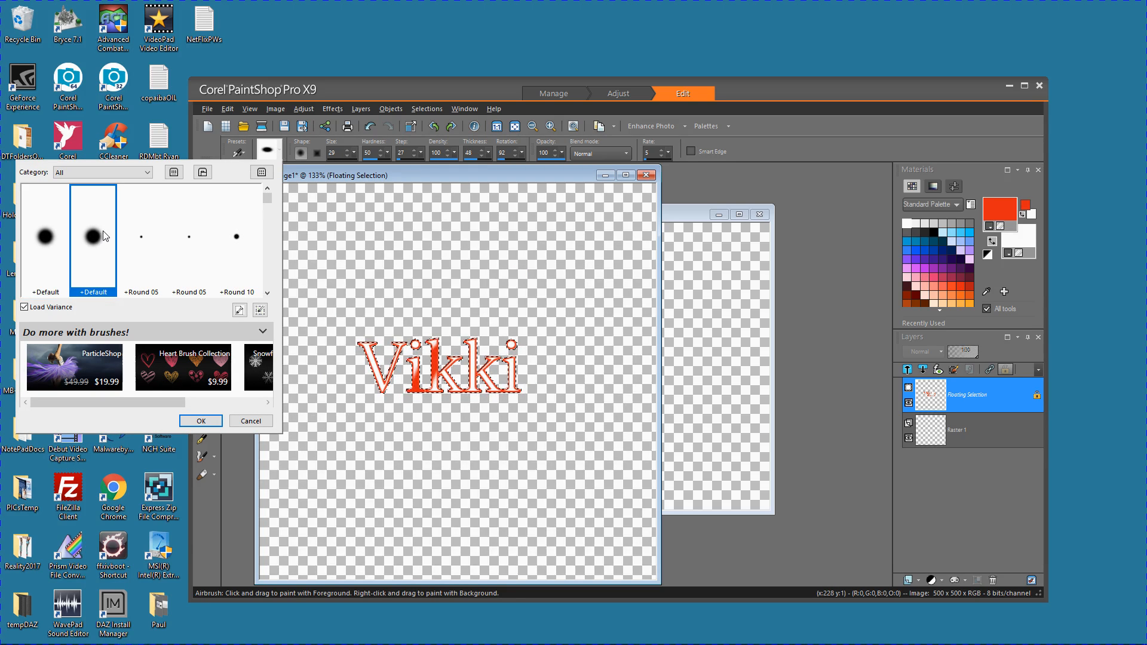
left_click(201, 421)
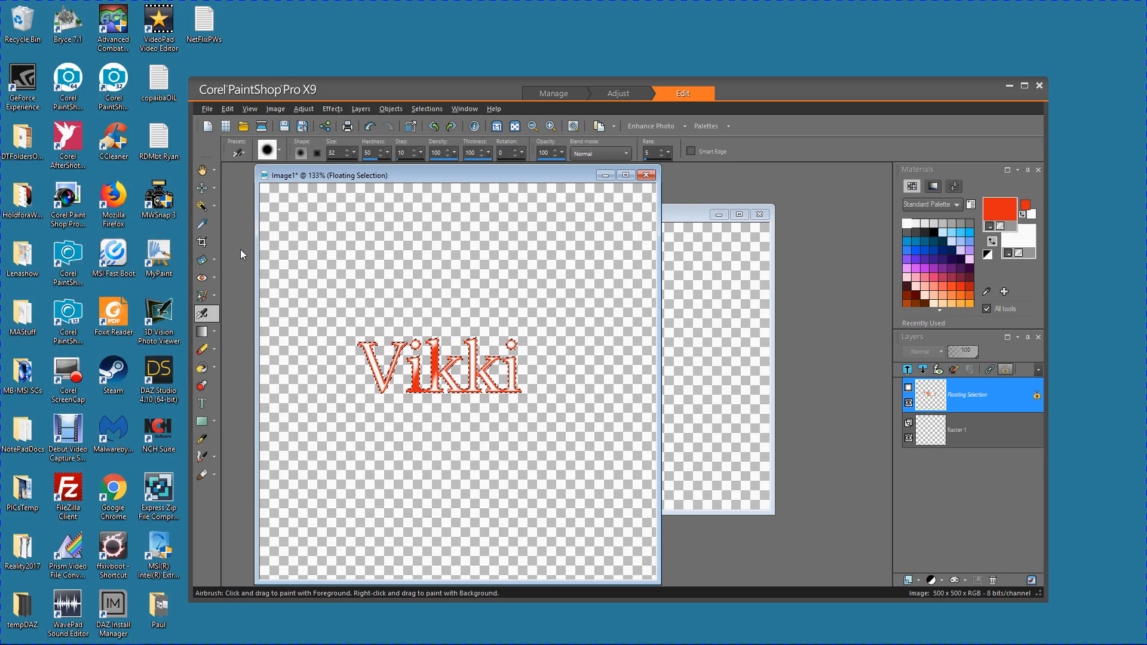
left_click(521, 147)
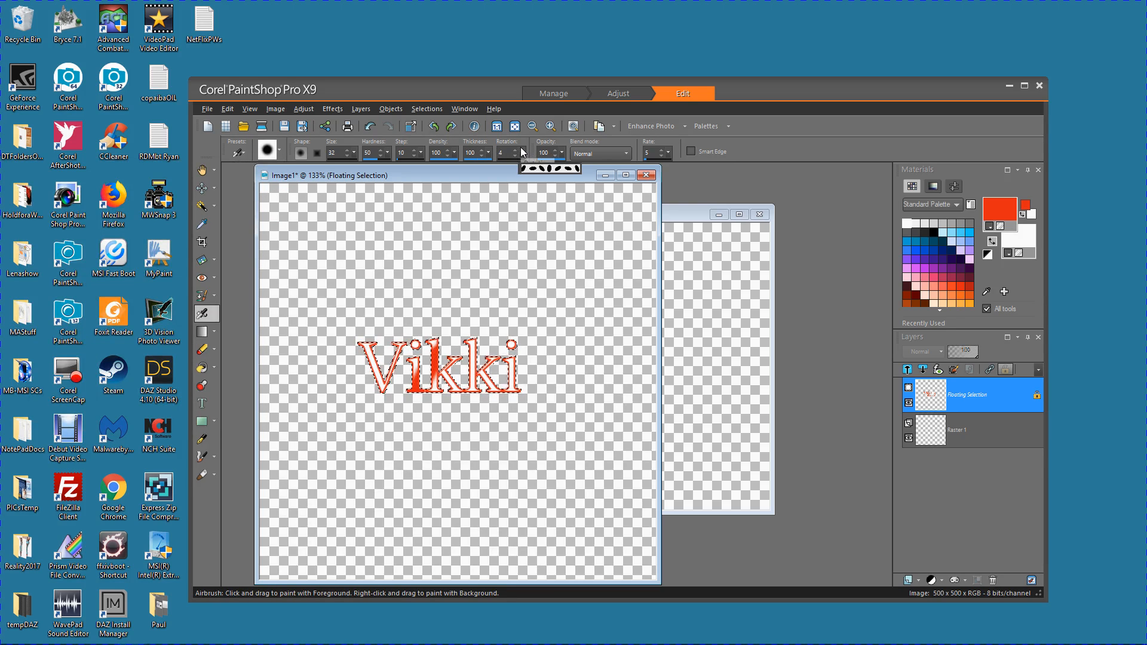
left_click(521, 149)
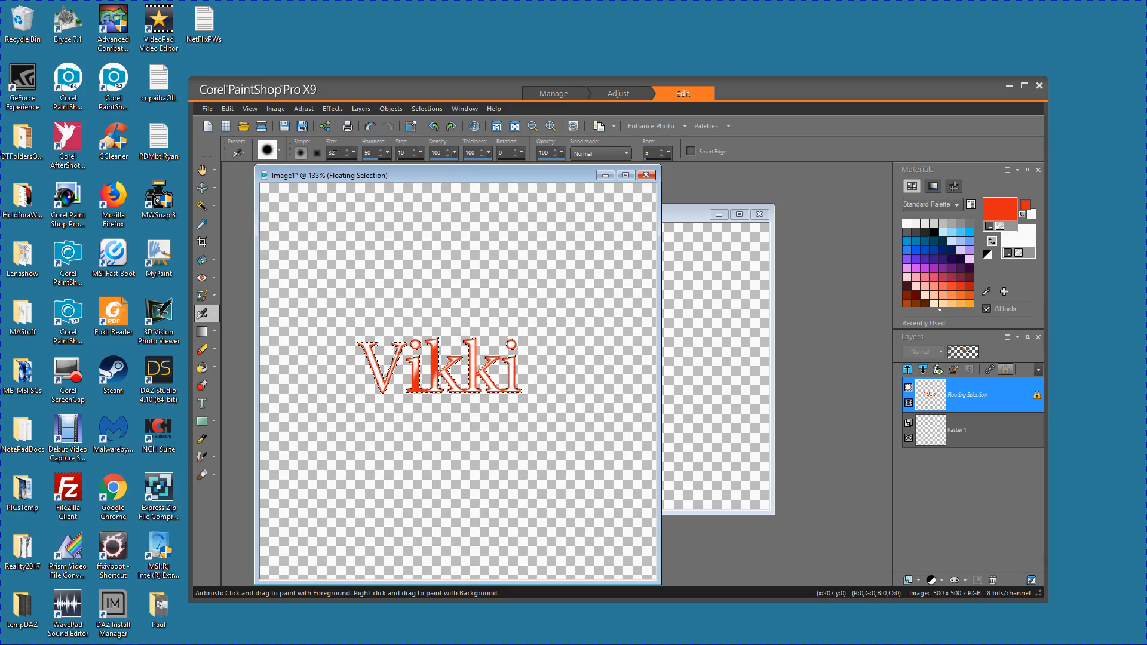
left_click(350, 156)
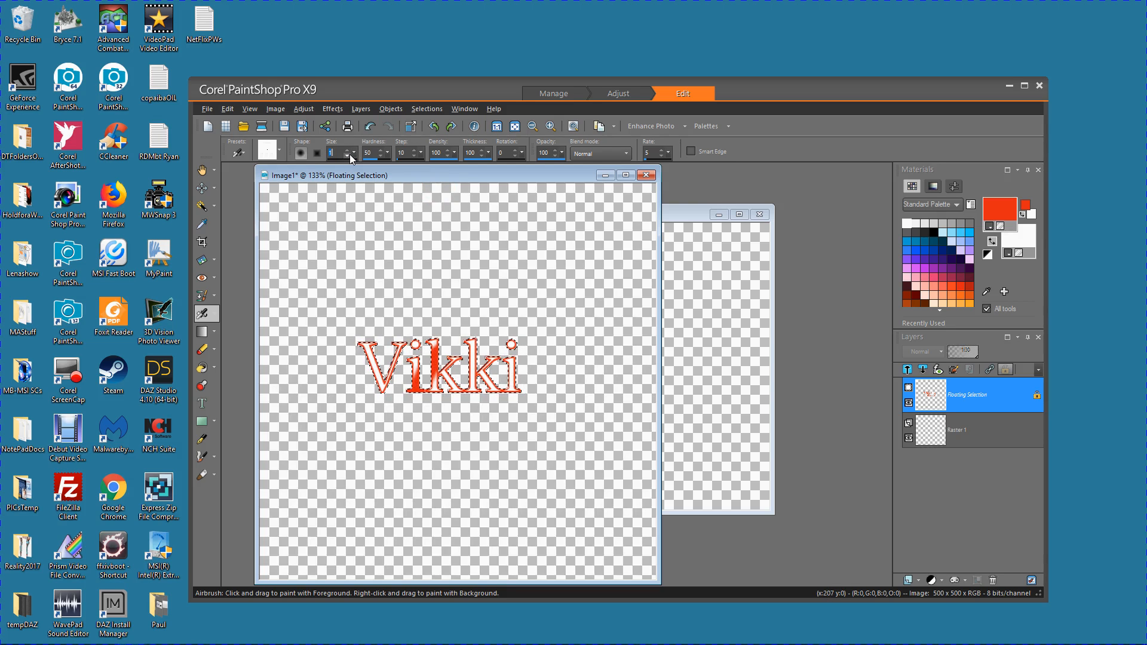
type("12")
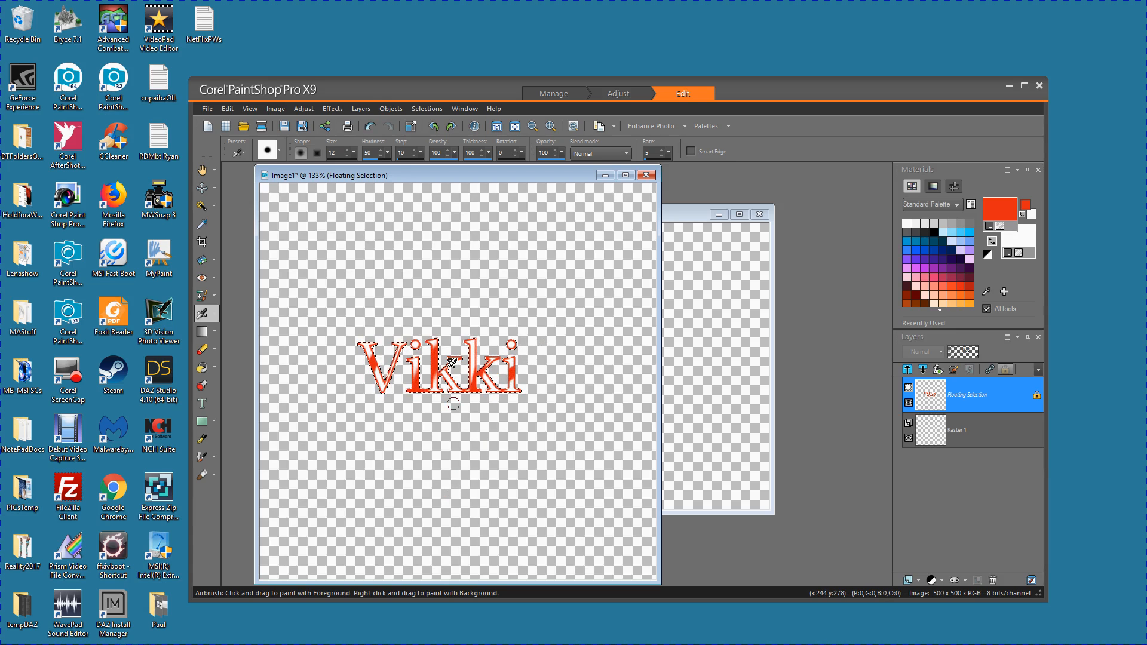
Apply a Gaussian Blur with radius 1.5 to the airbrushed text selection
left_click(306, 110)
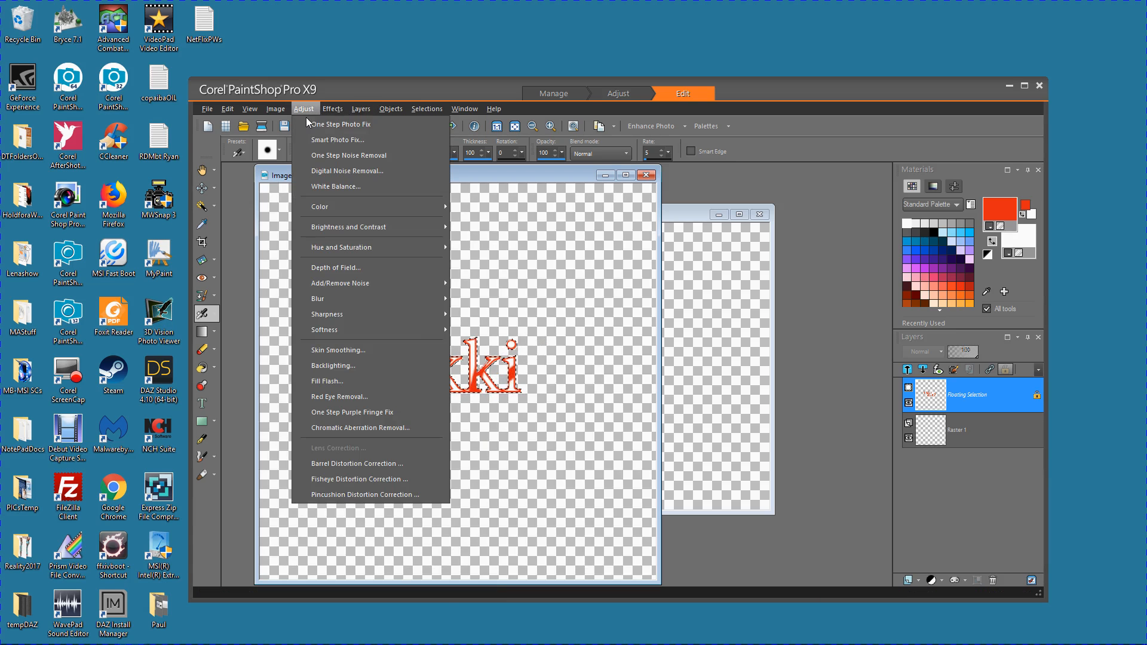
mouse_move(320, 299)
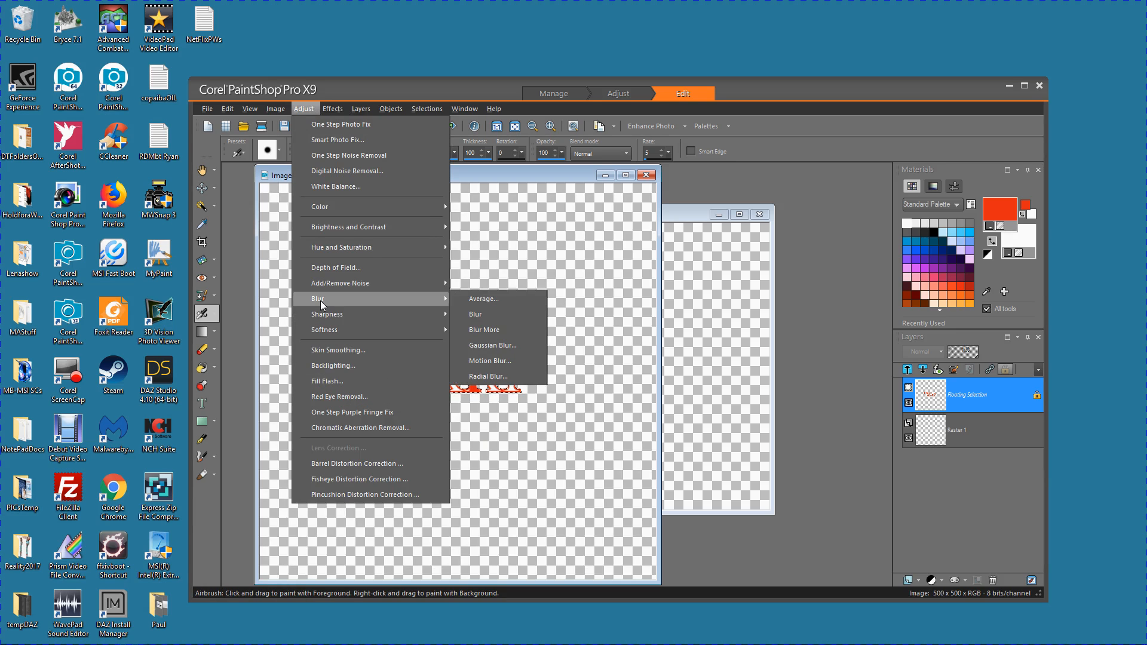
left_click(481, 346)
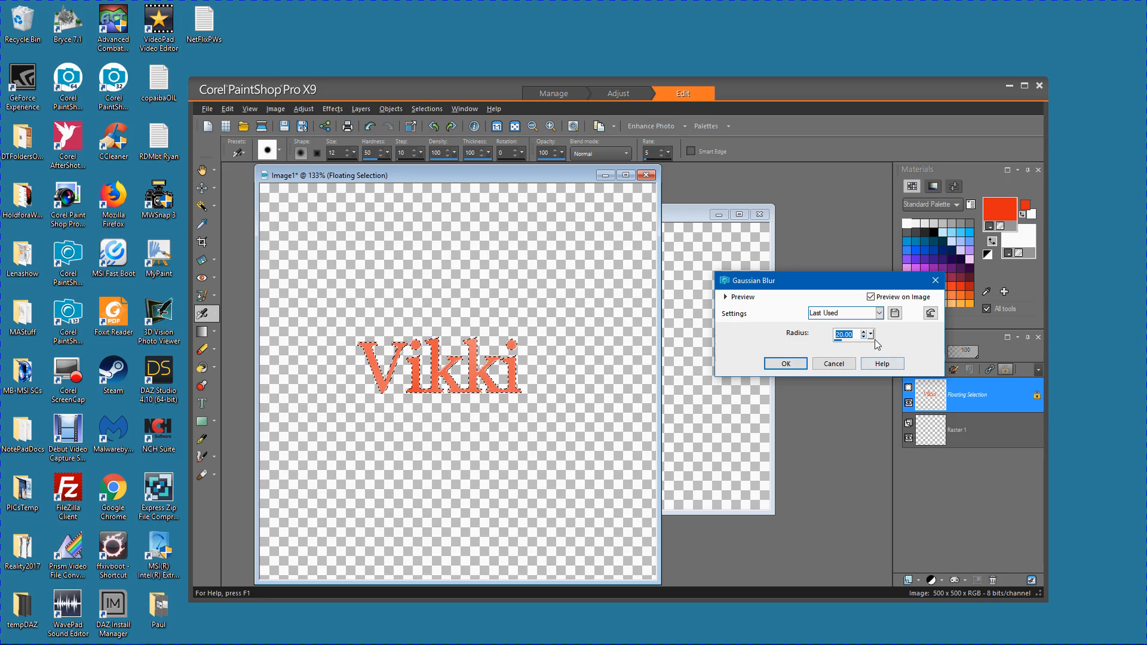
type("1")
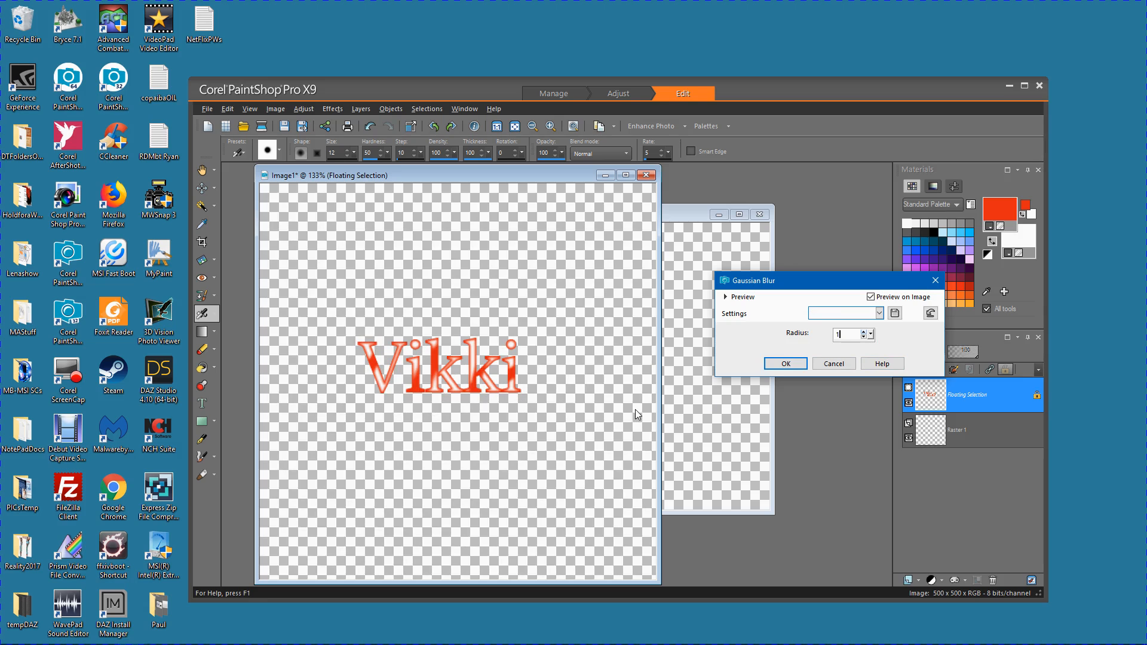
left_click(864, 333)
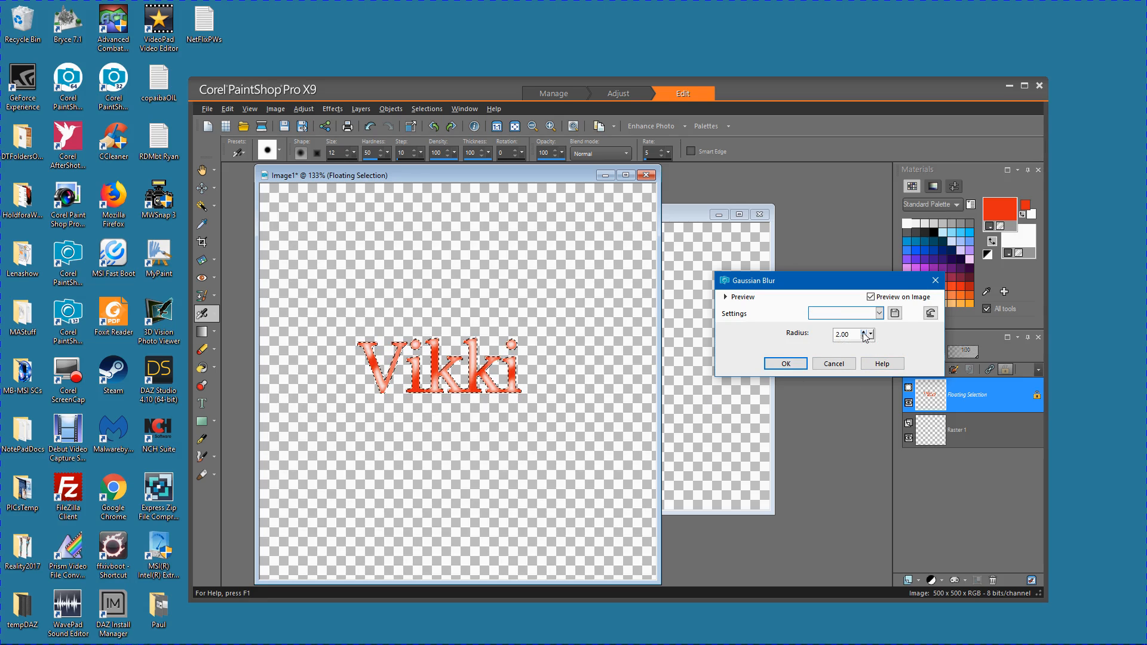
left_click_drag(853, 334, 828, 329)
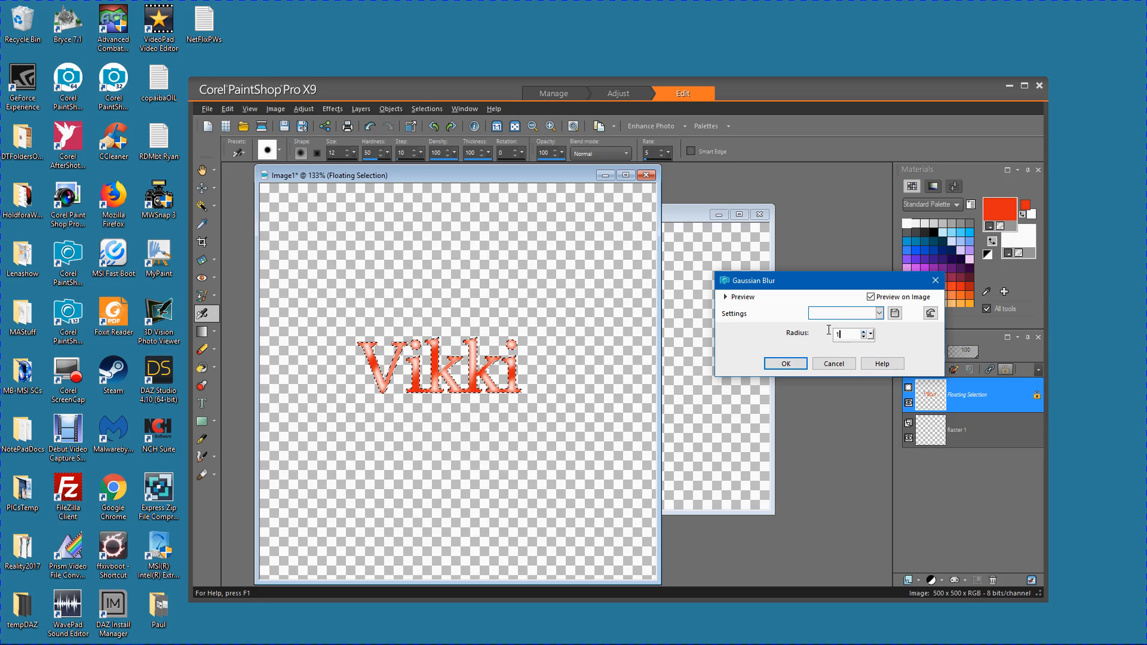
type("1.5")
left_click(786, 363)
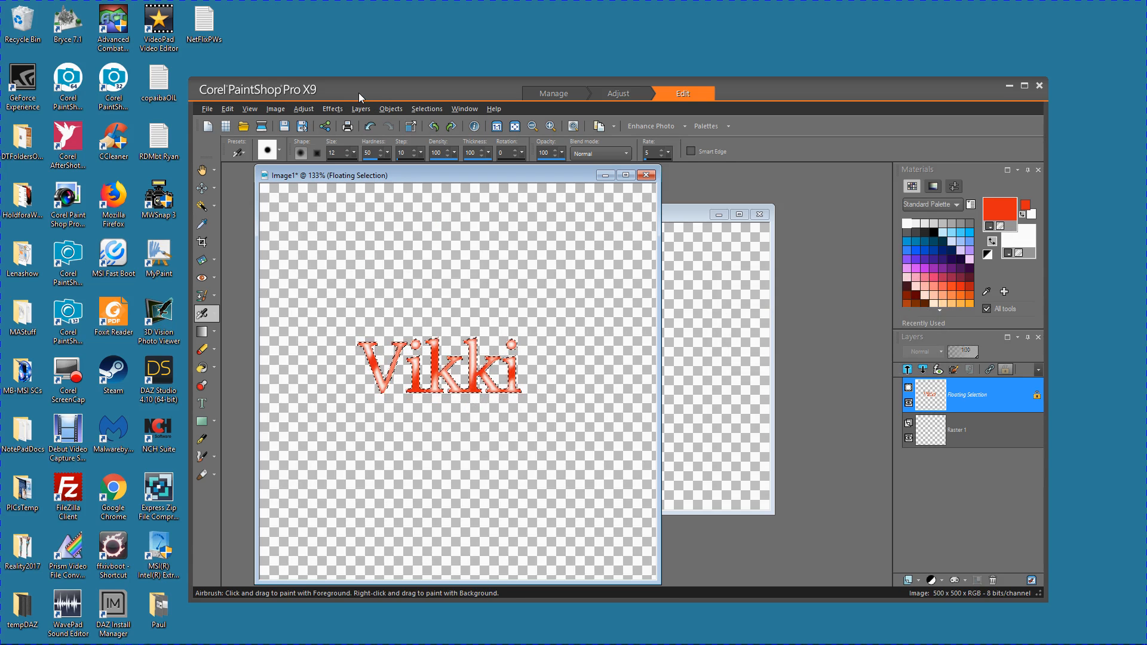
Invert the selection to the area around the letters and add a new raster layer with default settings
left_click(430, 110)
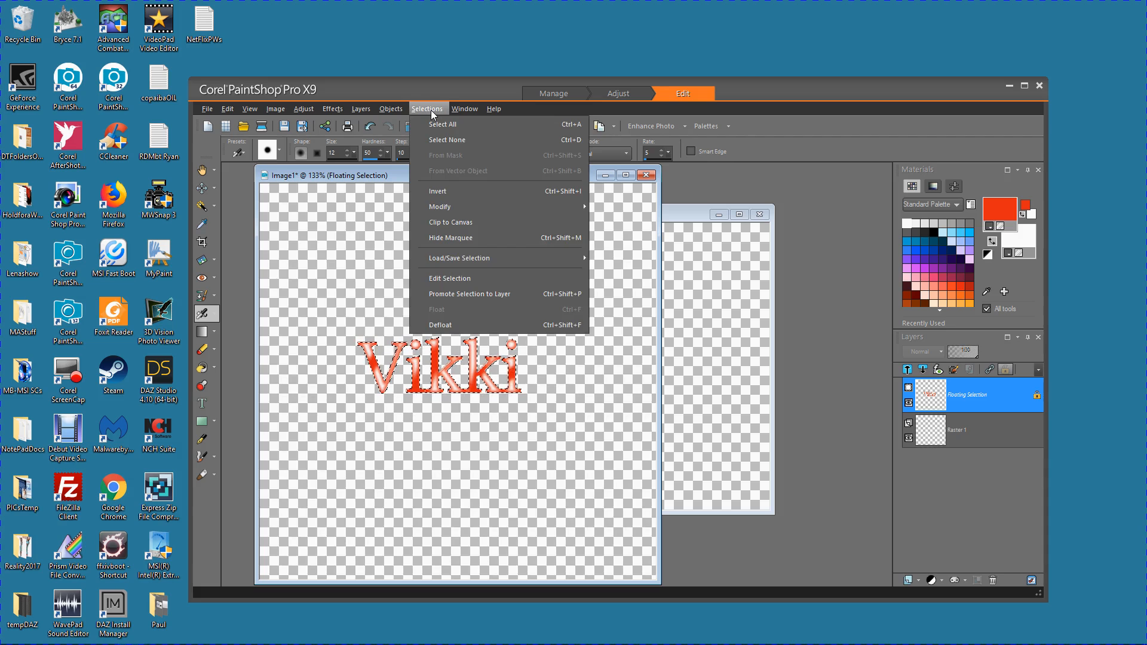
left_click(442, 190)
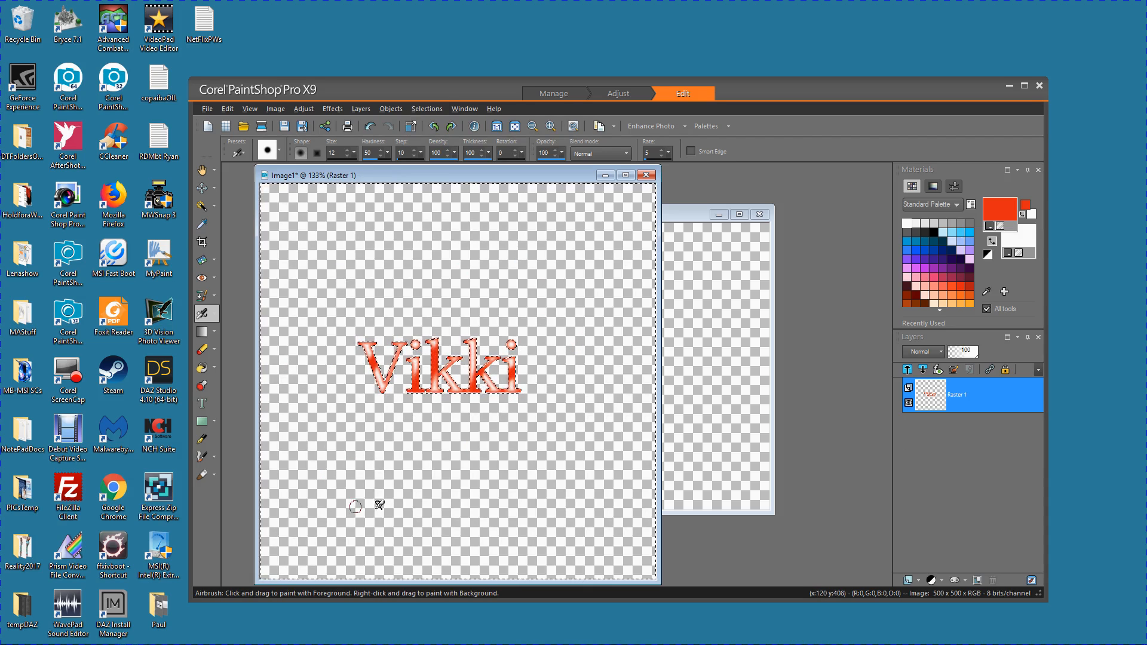
left_click(907, 580)
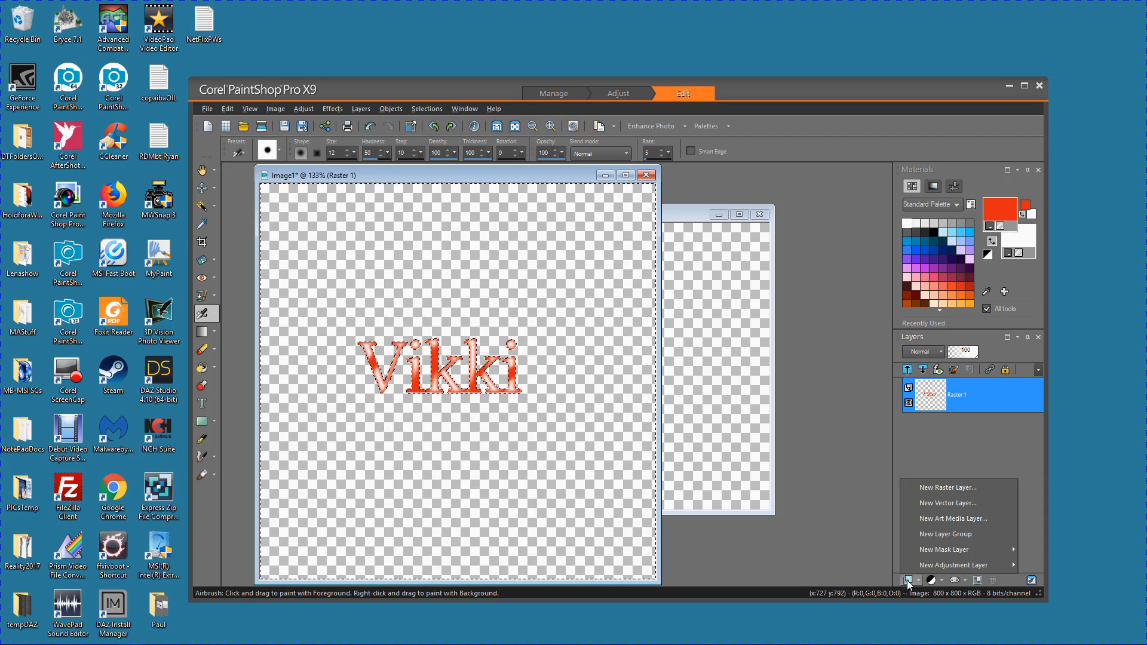
left_click(936, 488)
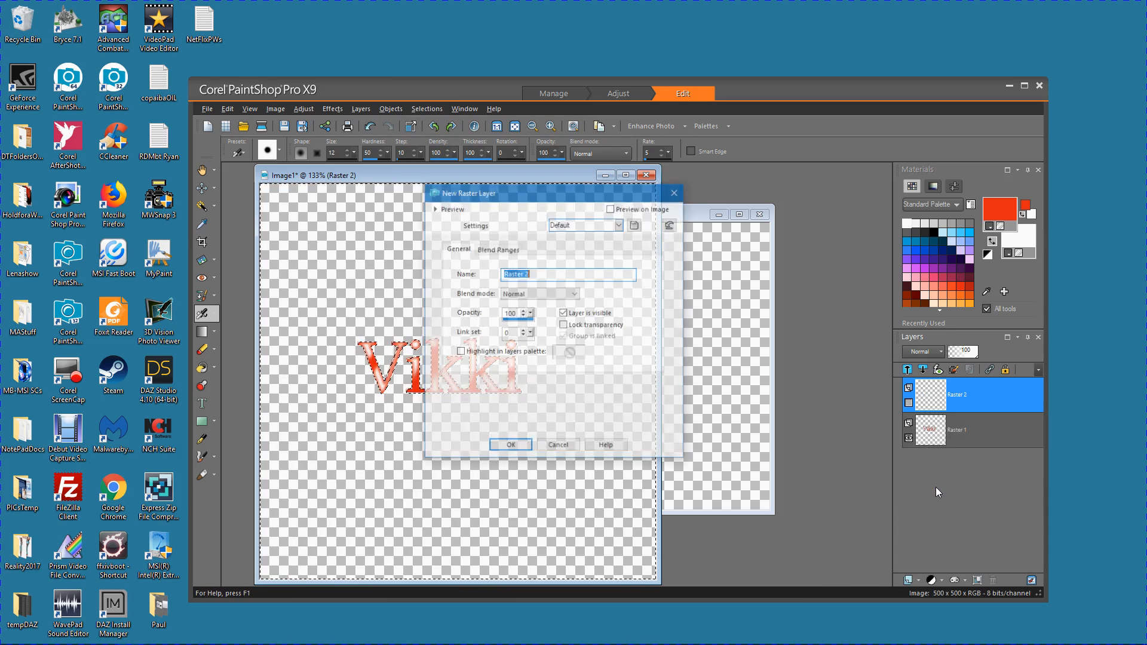
left_click(508, 447)
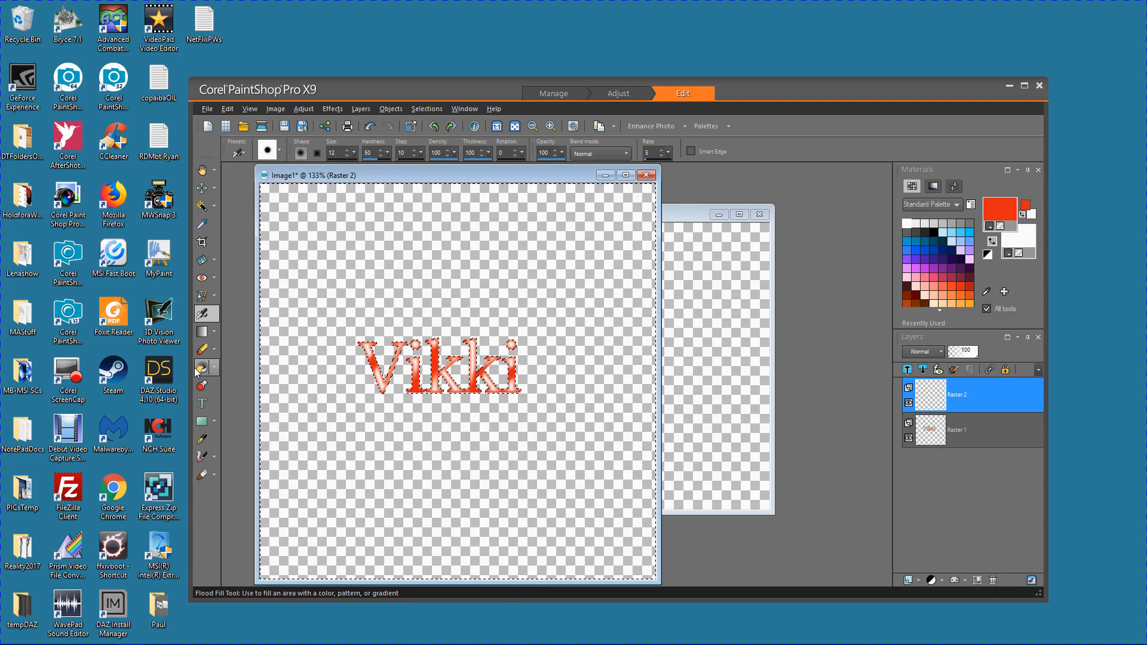
Airbrush a dark blue oval around the text on the new layer with brush size 75
left_click(926, 241)
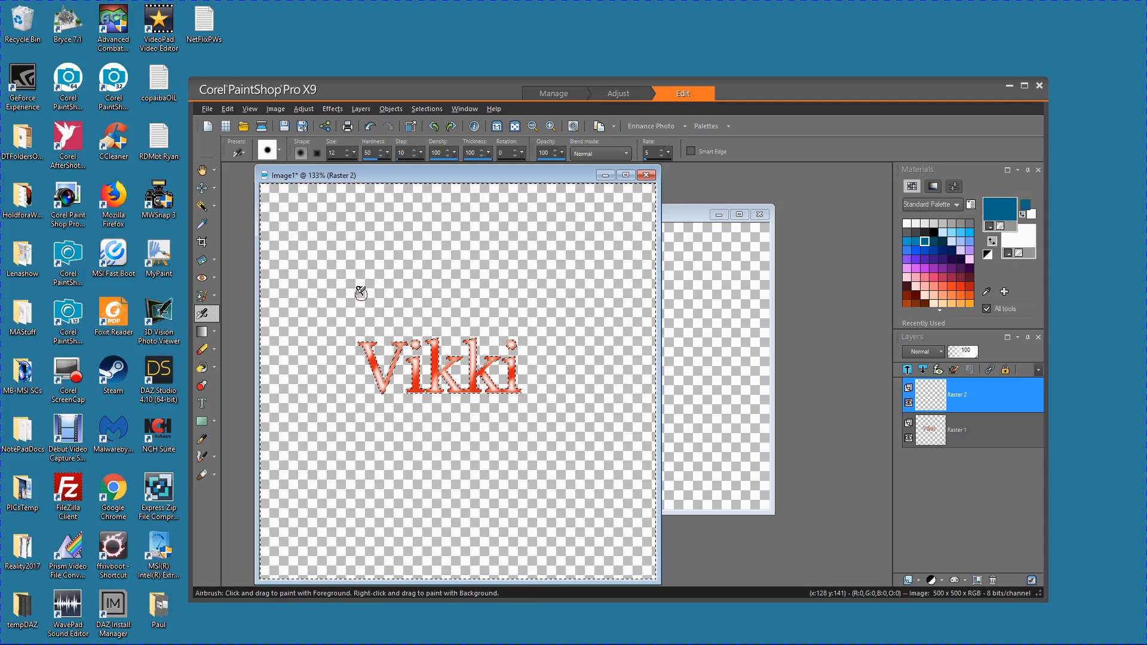
left_click_drag(352, 150, 358, 154)
mouse_move(494, 333)
left_mouse_down()
mouse_move(366, 341)
mouse_move(343, 374)
mouse_move(485, 365)
mouse_move(500, 382)
mouse_move(484, 393)
mouse_move(394, 390)
mouse_move(401, 407)
mouse_move(463, 410)
mouse_move(517, 344)
left_mouse_up()
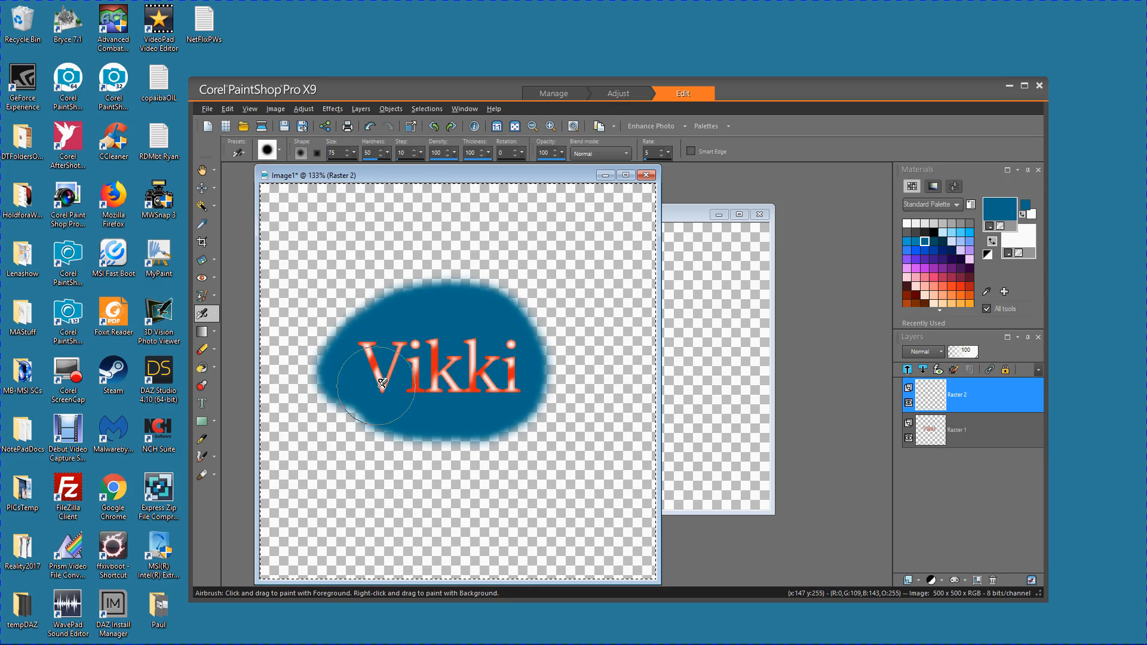
mouse_move(490, 305)
left_mouse_down()
mouse_move(419, 301)
mouse_move(358, 334)
left_mouse_up()
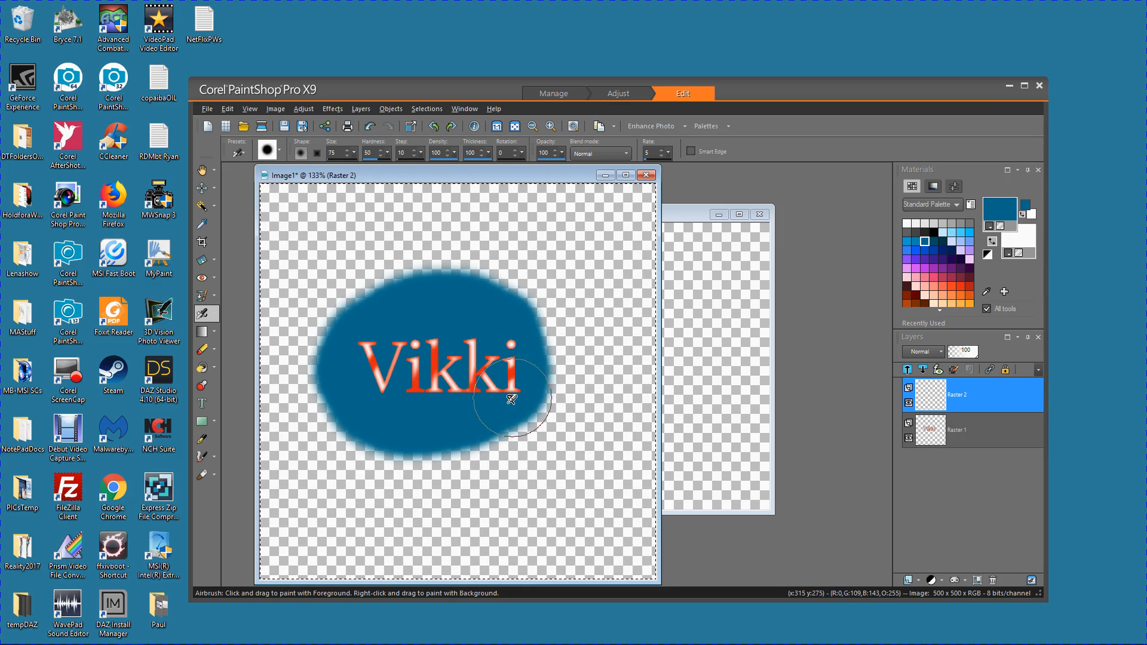
left_click_drag(449, 431, 460, 431)
mouse_move(934, 403)
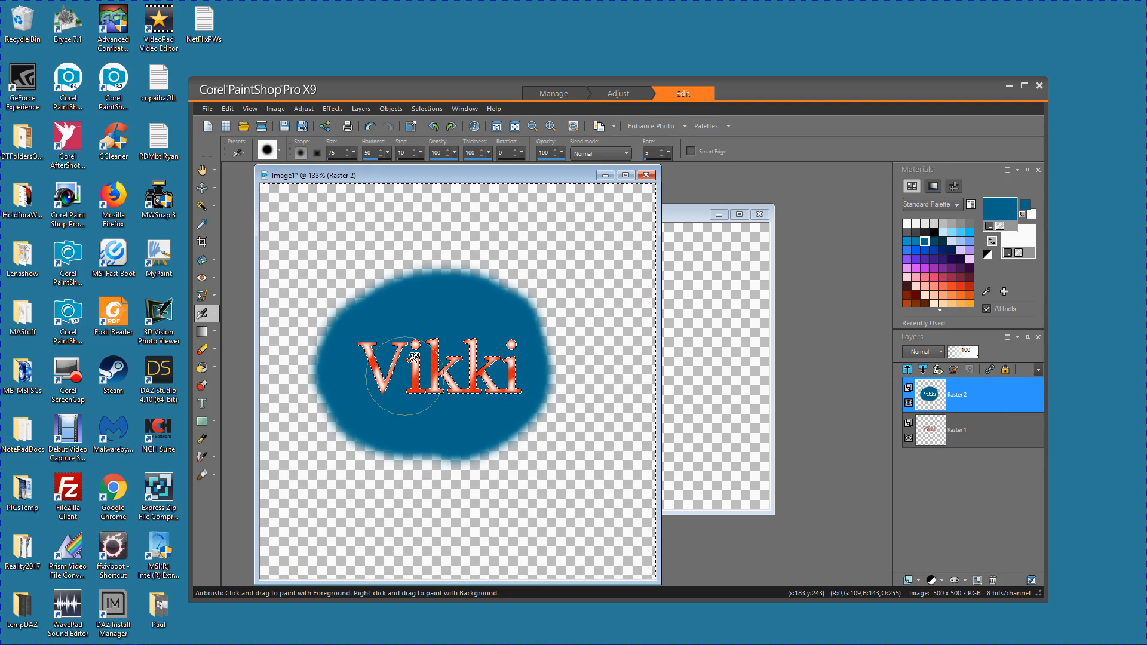
Apply a Gaussian Blur with radius 10 to the blue paint around the letters
left_click(431, 110)
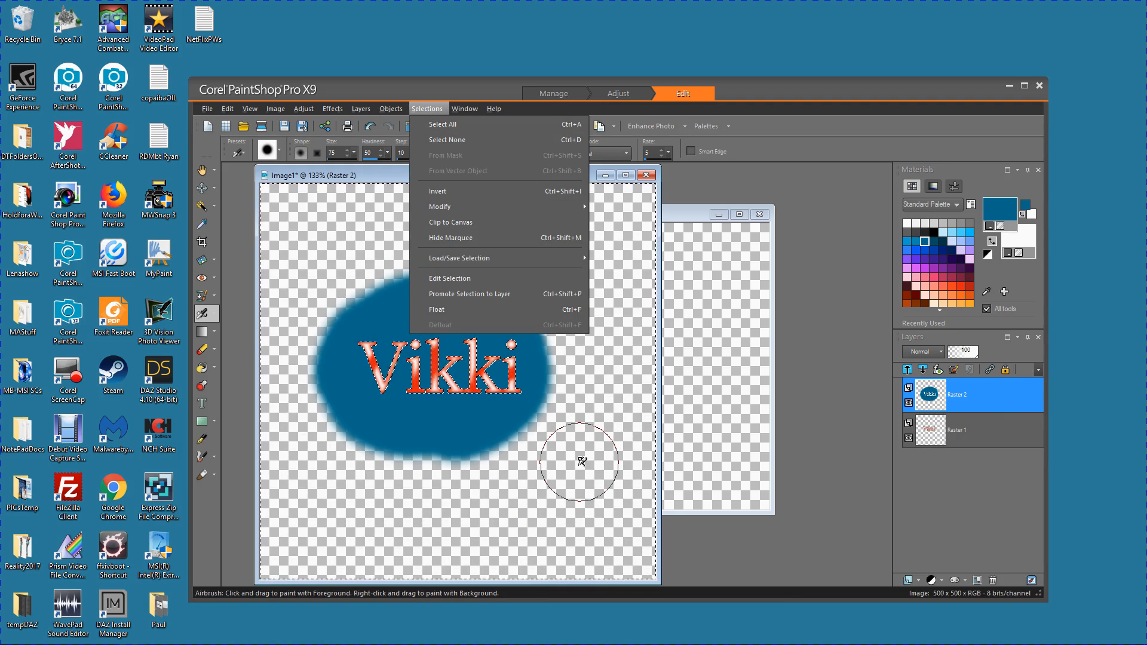
left_click(765, 119)
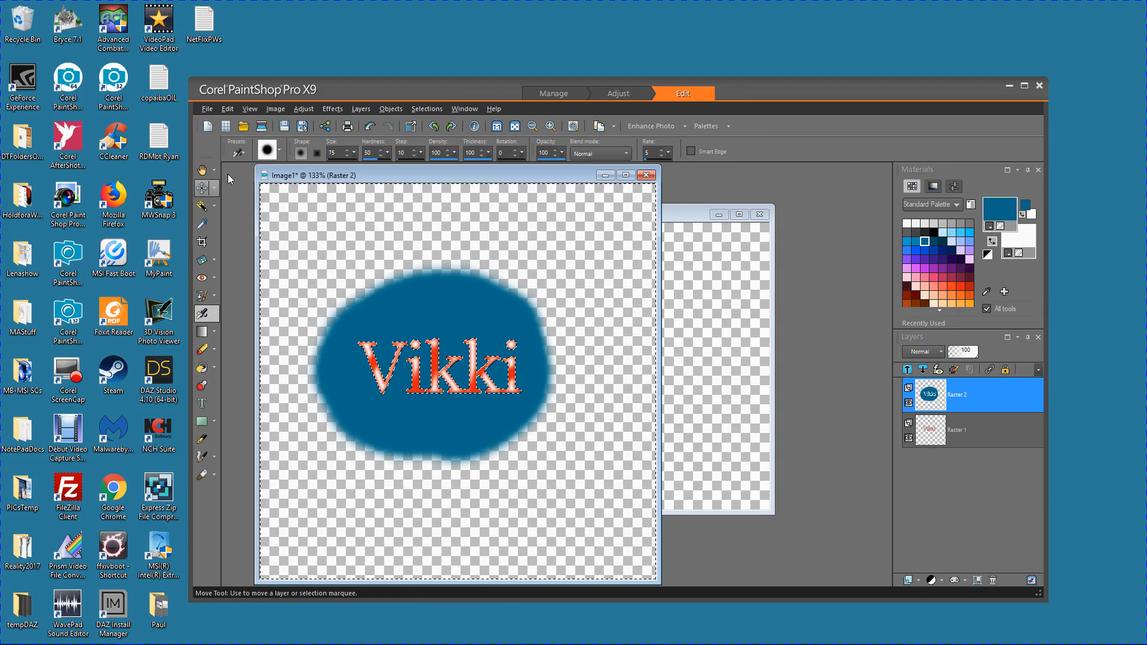
left_click(302, 108)
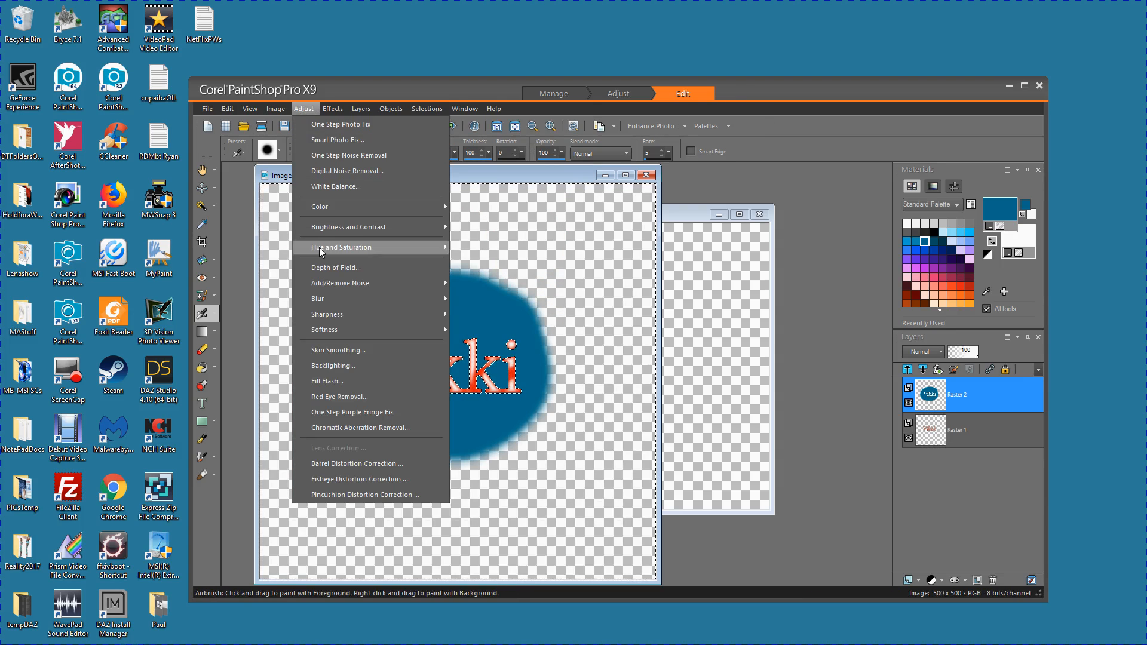
mouse_move(324, 298)
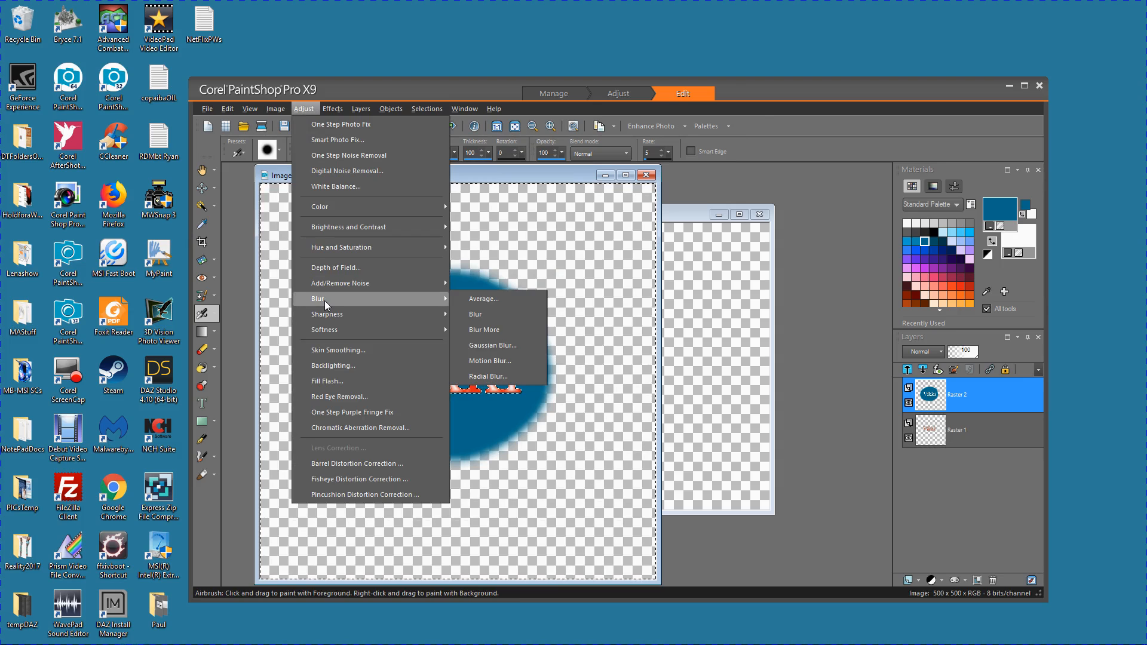
left_click(473, 345)
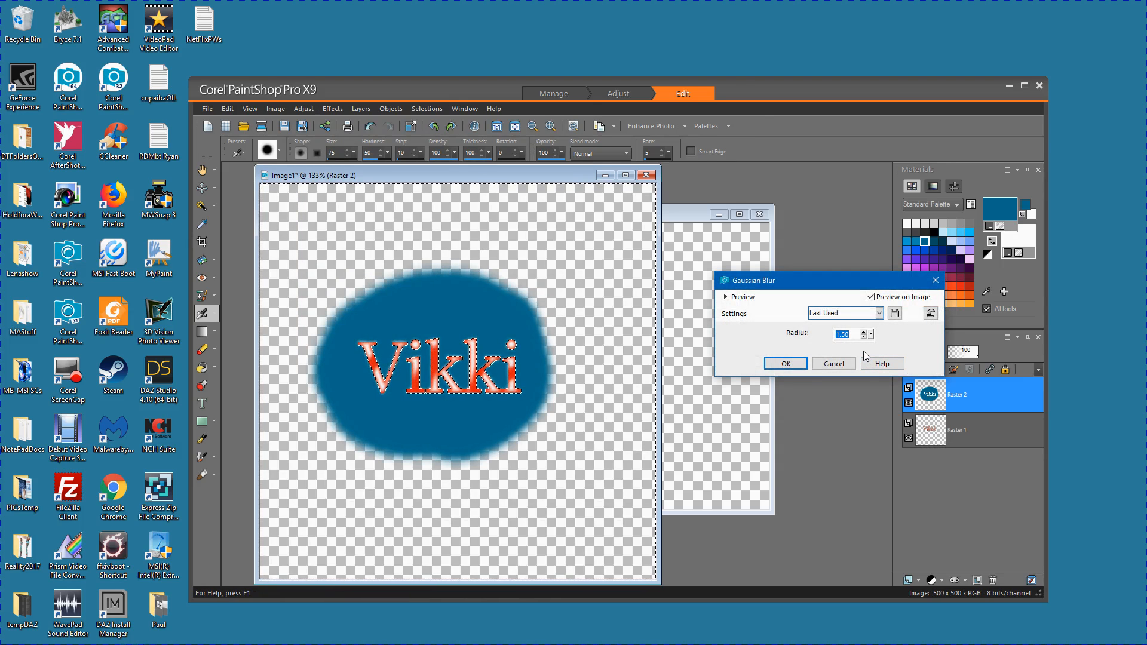
type("10")
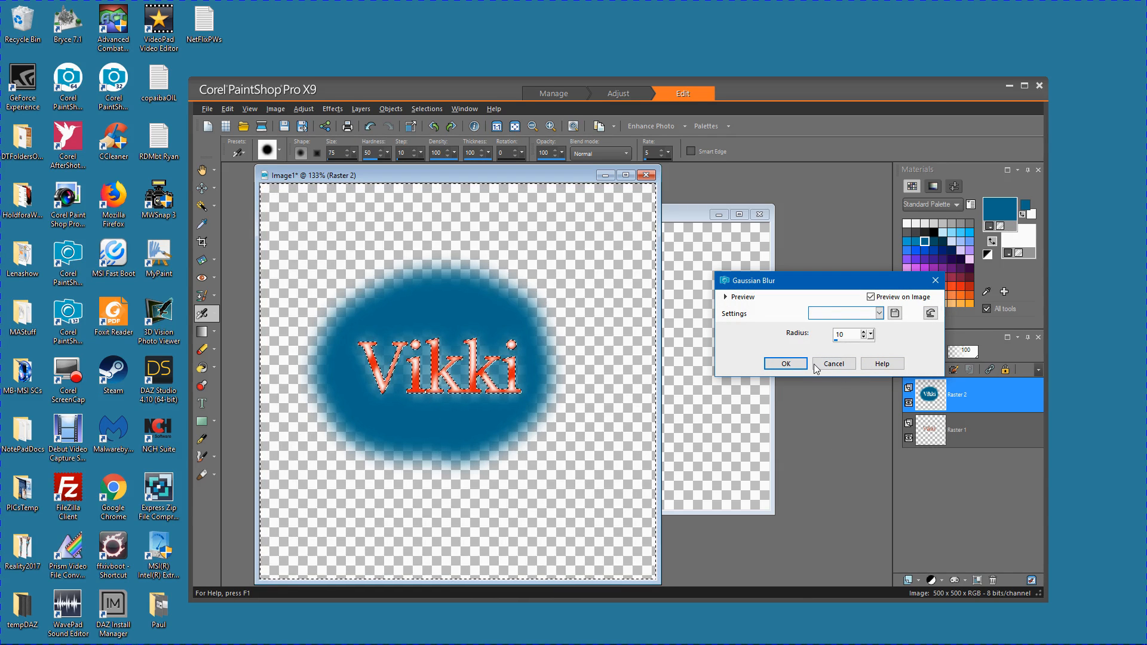
left_click(779, 364)
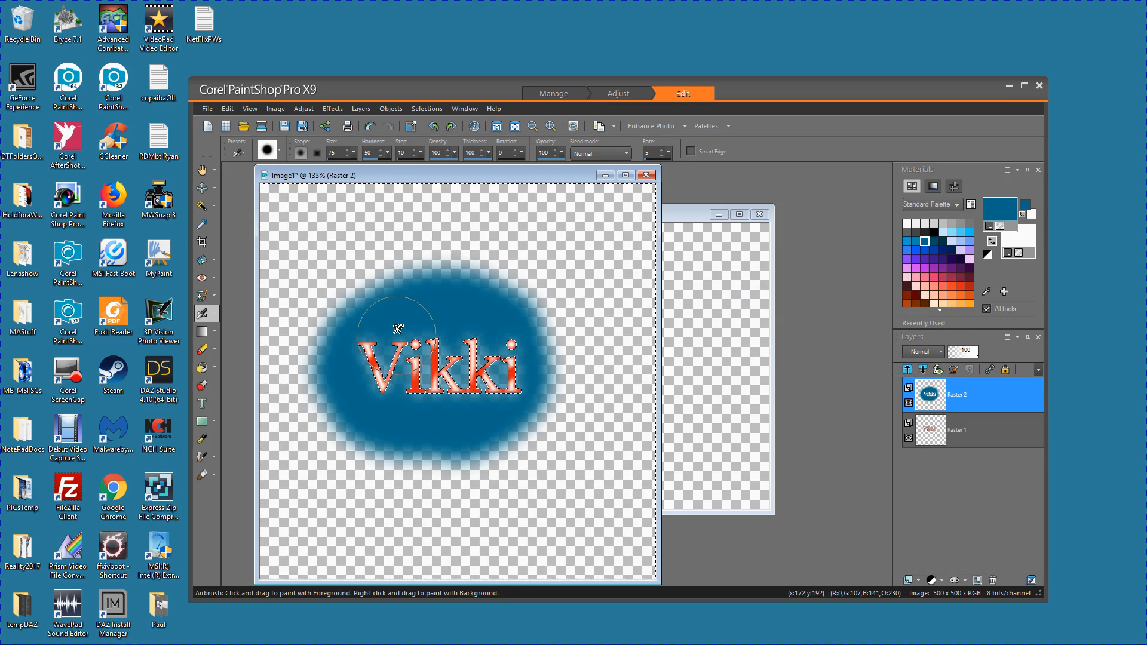
mouse_move(476, 361)
left_mouse_down()
mouse_move(394, 357)
mouse_move(406, 389)
mouse_move(428, 391)
mouse_move(473, 378)
mouse_move(494, 337)
mouse_move(495, 369)
mouse_move(448, 391)
mouse_move(426, 385)
mouse_move(394, 342)
mouse_move(385, 365)
mouse_move(398, 387)
mouse_move(383, 363)
mouse_move(384, 351)
mouse_move(500, 383)
mouse_move(487, 359)
mouse_move(411, 351)
left_mouse_up()
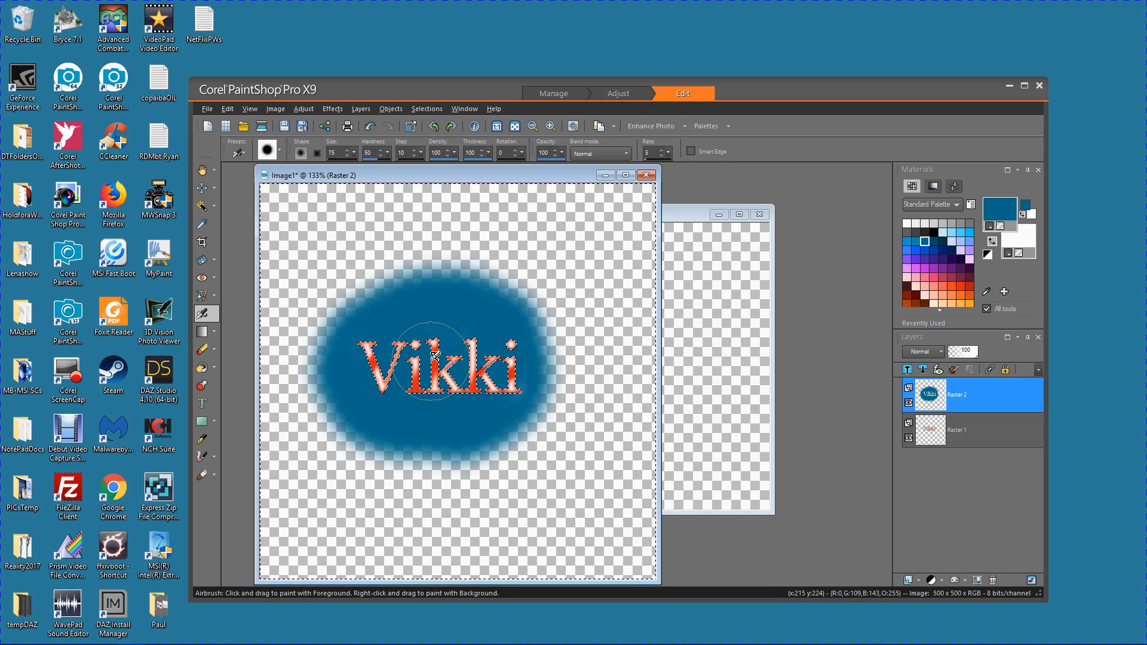
Invert the selection back to the letters and add another raster layer with default settings
left_click(438, 110)
left_click(439, 191)
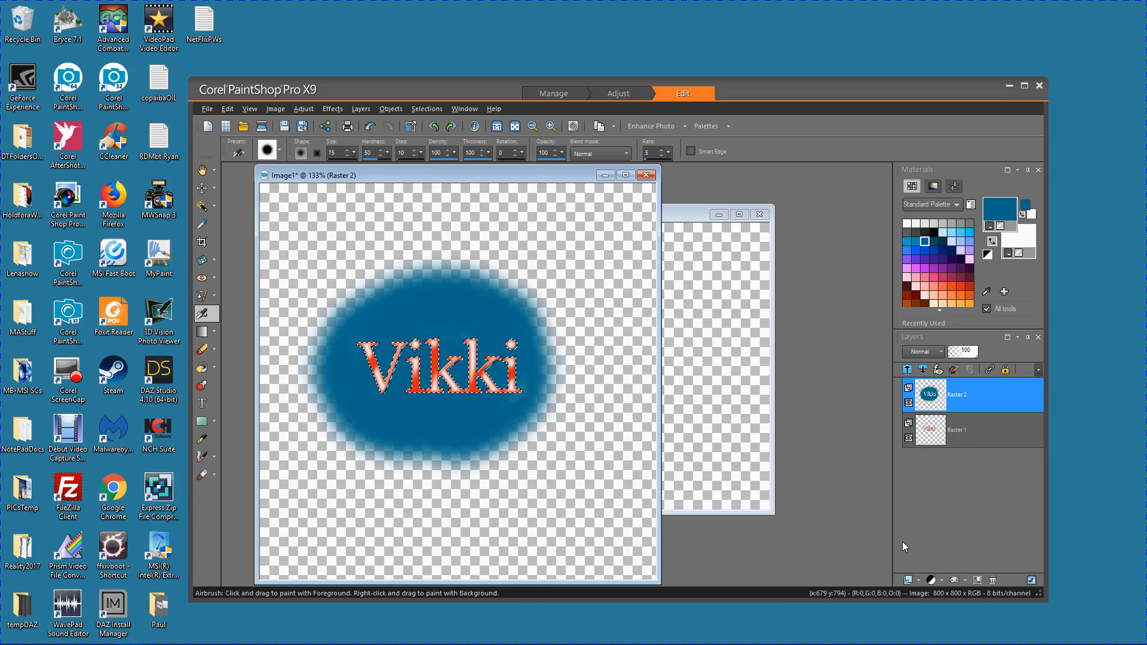
left_click(906, 579)
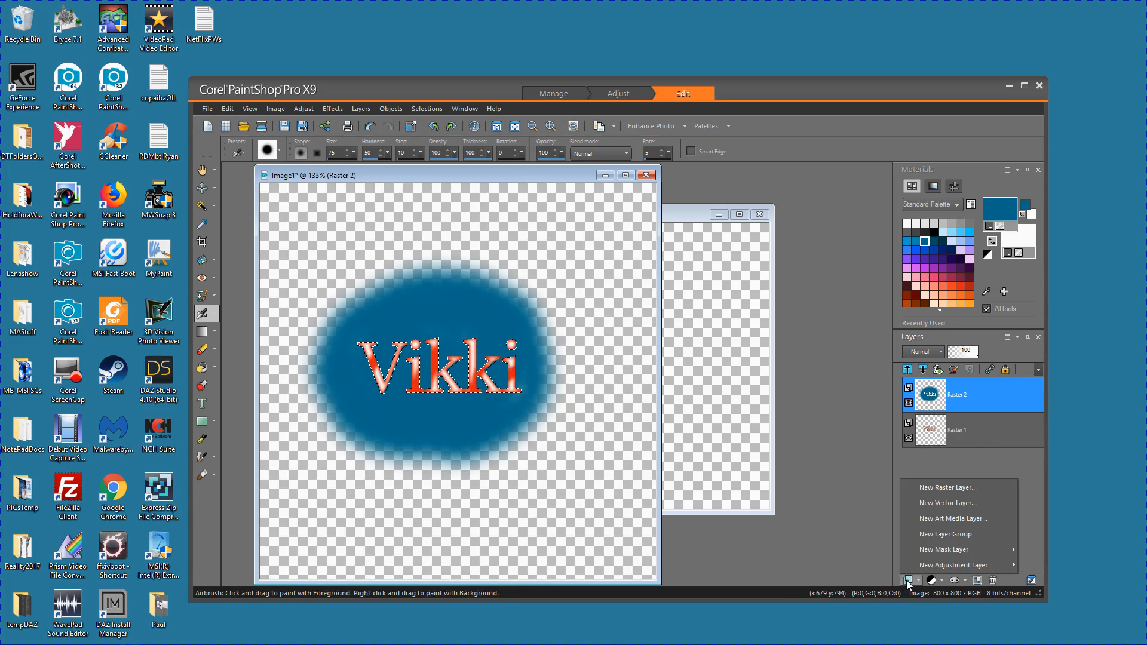
left_click(944, 486)
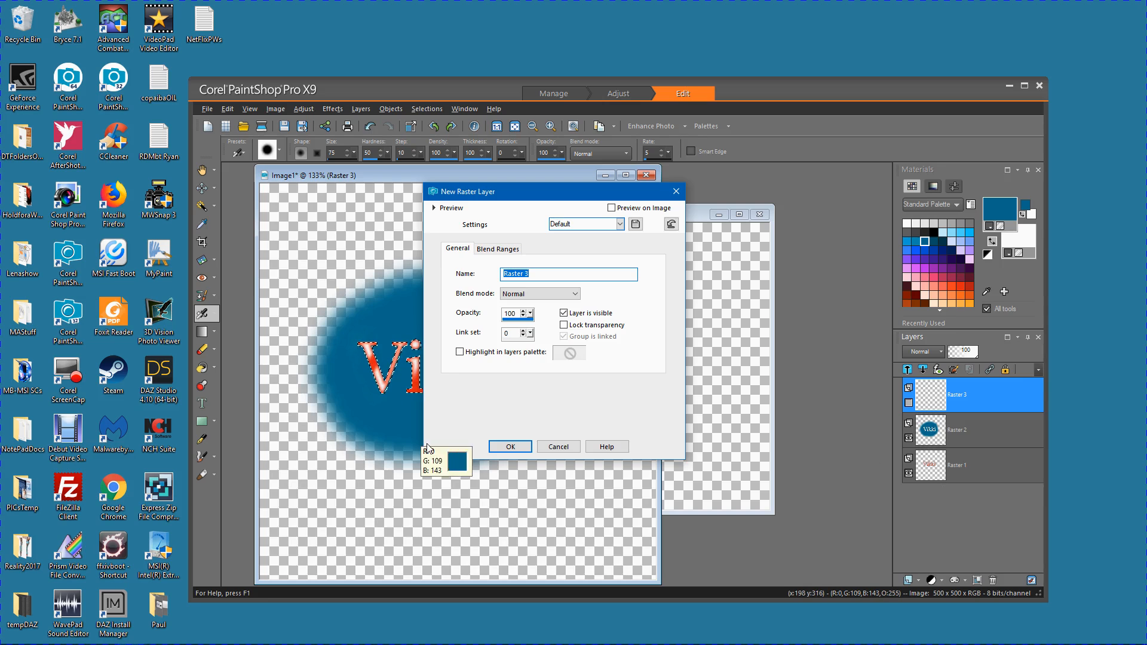
left_click(510, 448)
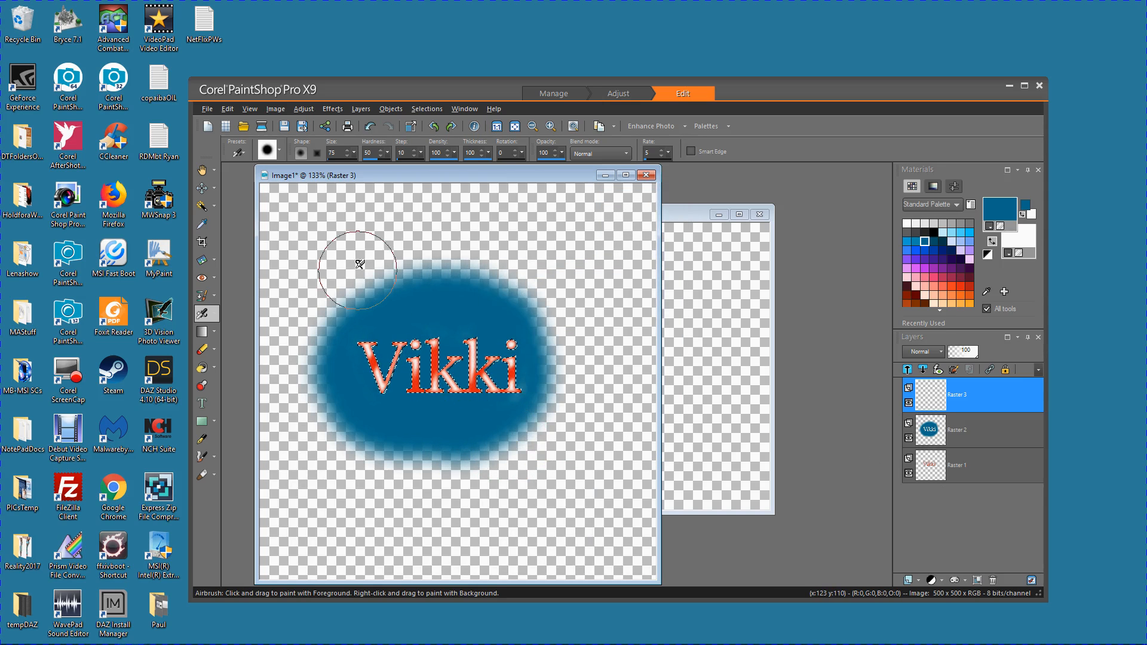
Airbrush light orange touches inside the letters at brush size 7 and toggle the layer's visibility to compare
left_click(961, 304)
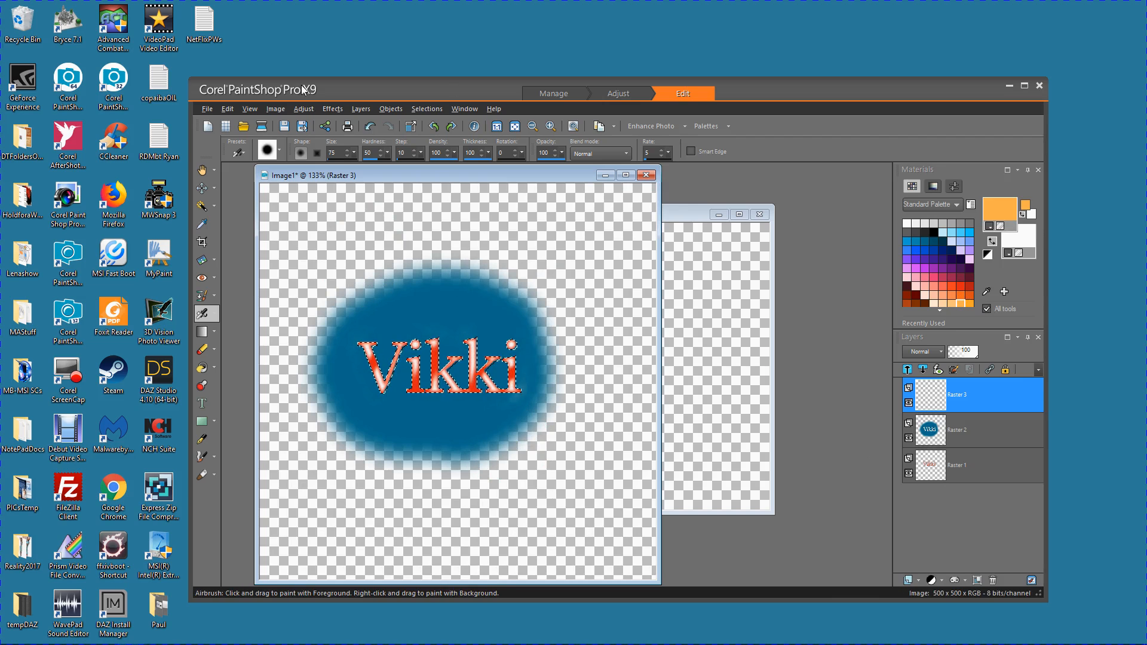
left_click(347, 153)
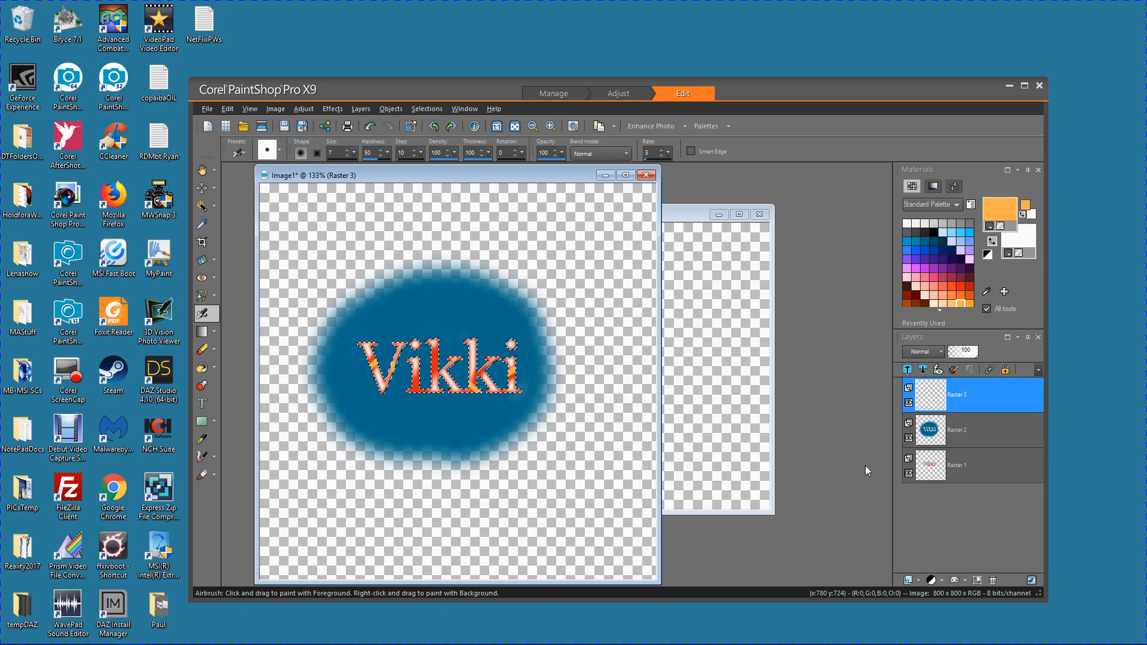
mouse_move(927, 406)
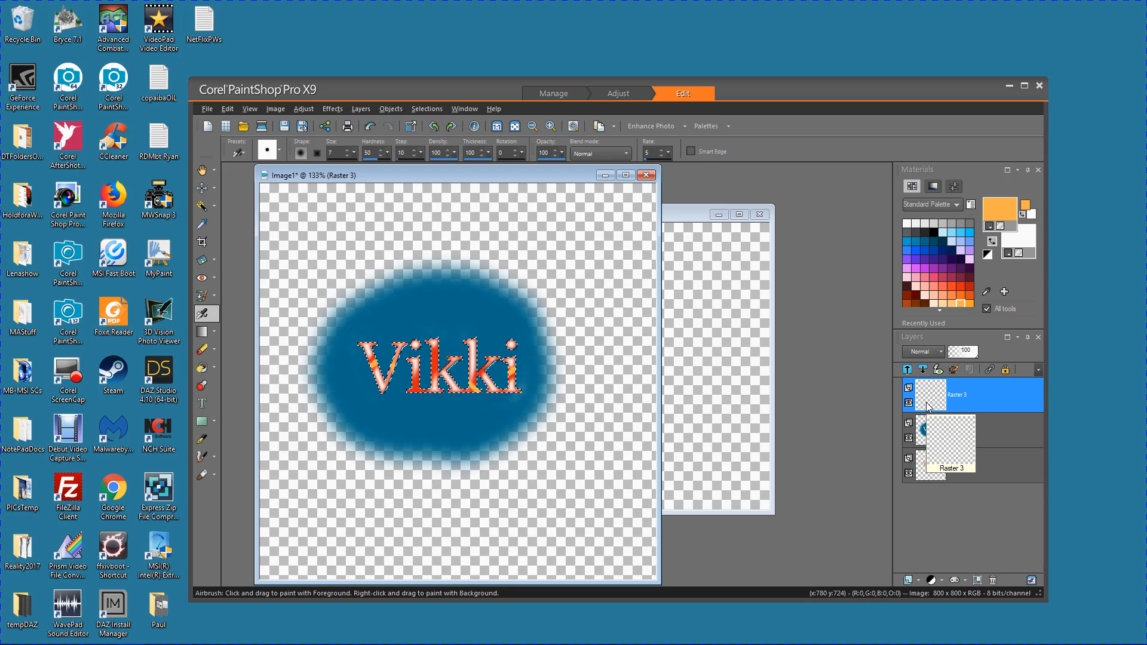
left_click(909, 403)
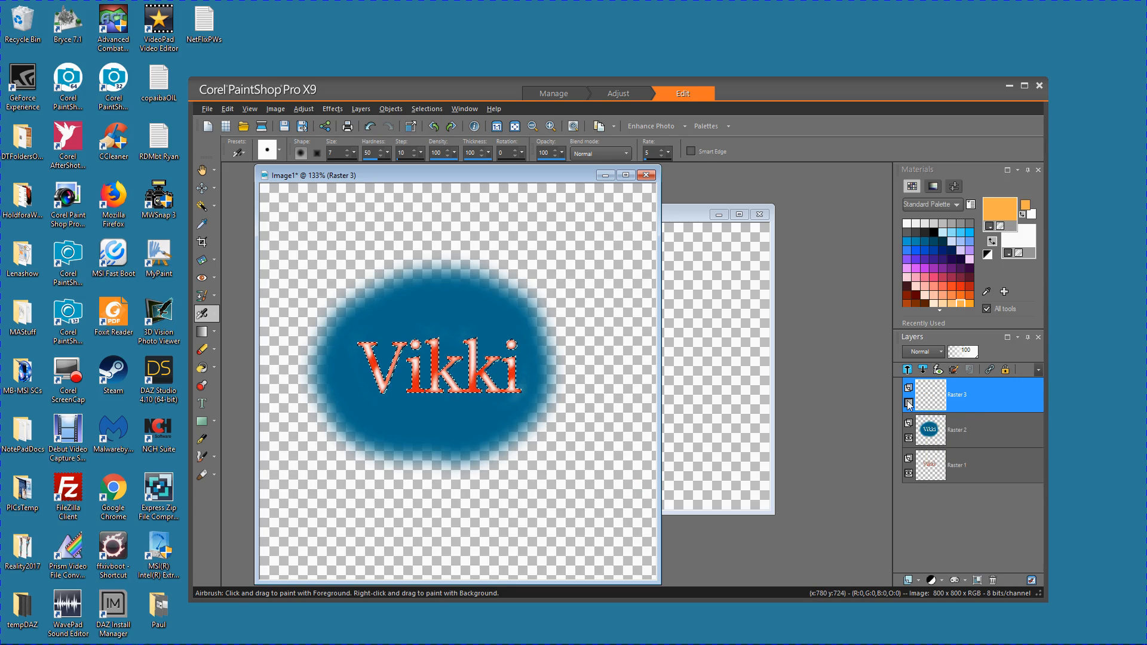
left_click(908, 403)
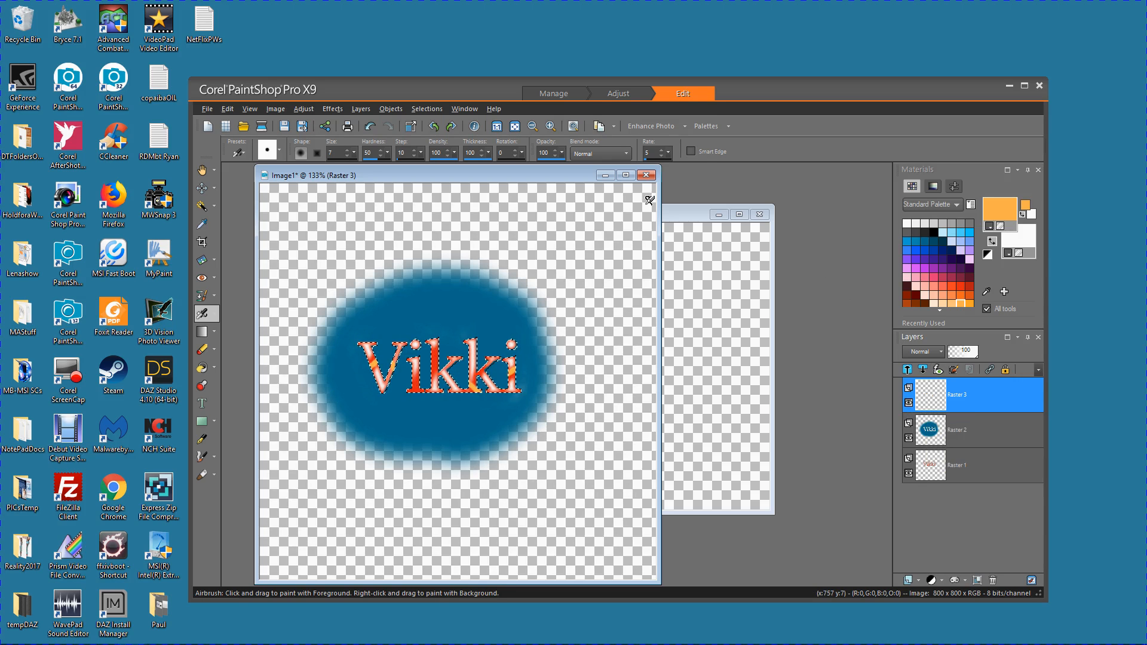
Apply a Gaussian Blur with a reduced radius to the orange paint and toggle its layer's visibility to compare
left_click(304, 109)
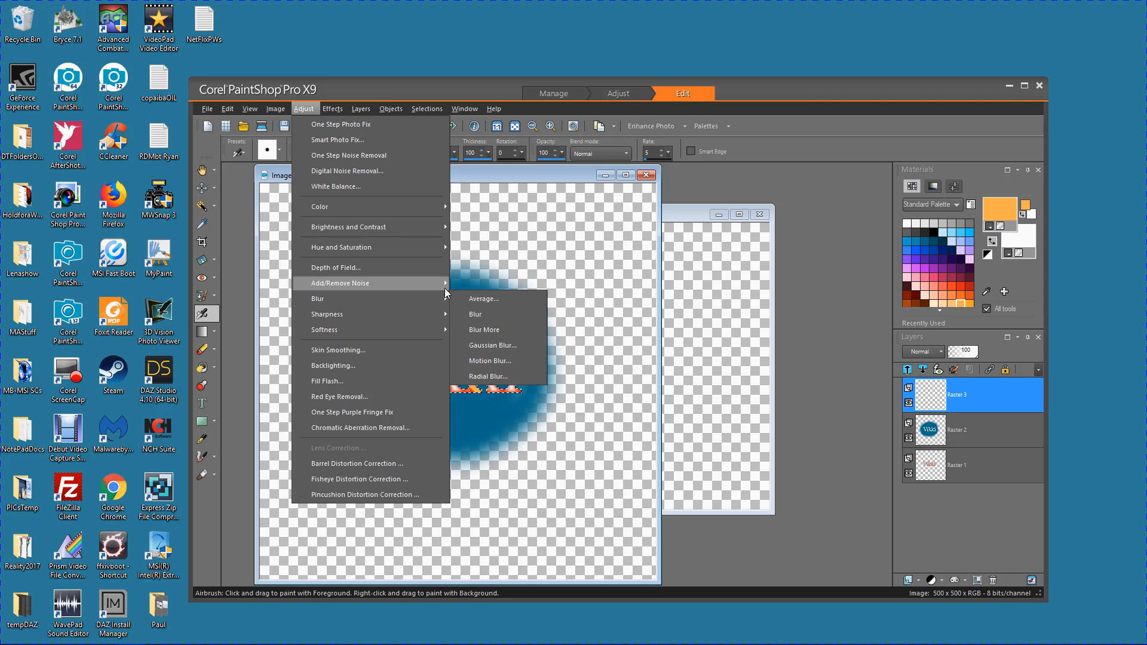
mouse_move(395, 296)
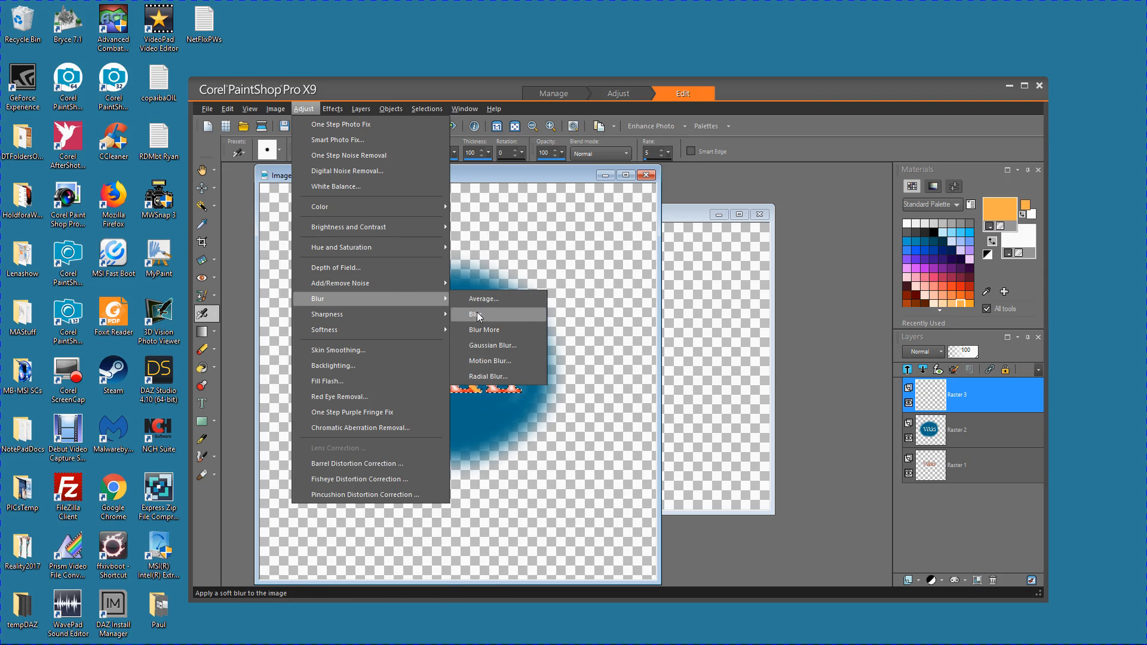
left_click(482, 346)
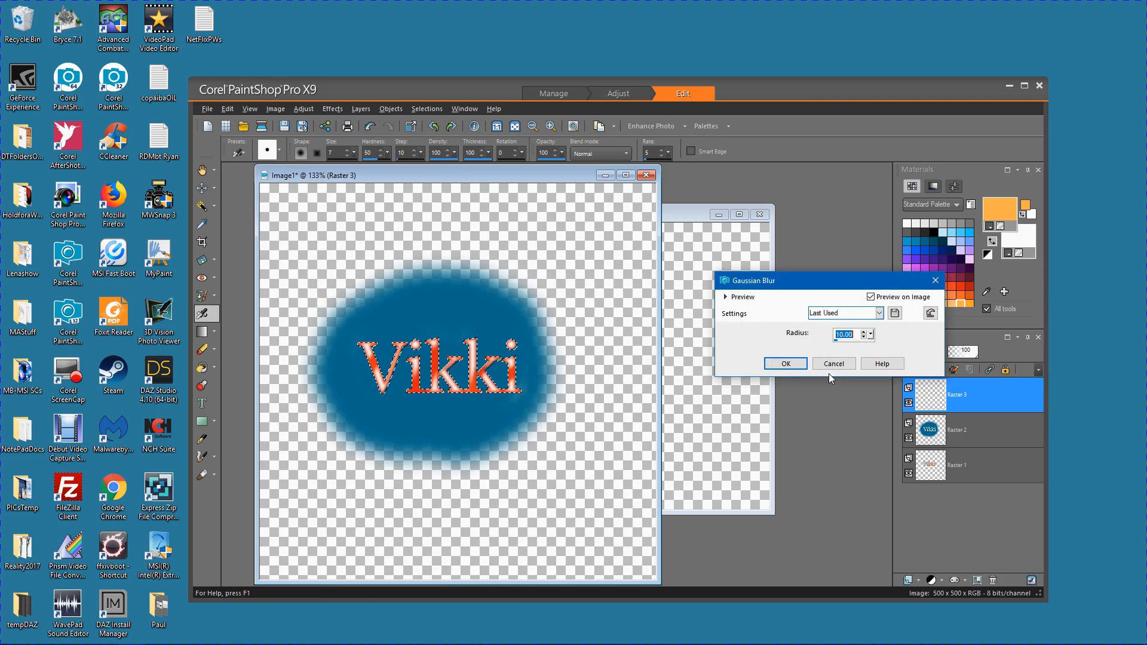
left_click(863, 337)
left_click(863, 337)
left_click(863, 336)
left_click(863, 337)
left_click(863, 336)
left_click(863, 337)
left_click(863, 337)
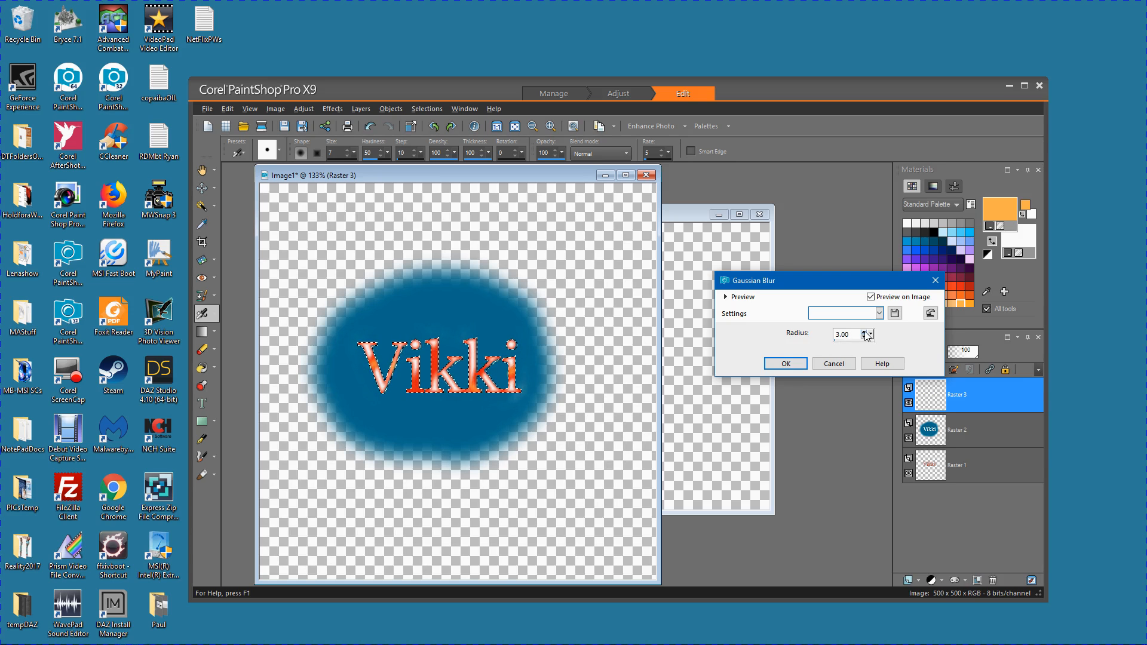
left_click(864, 332)
left_click(864, 332)
left_click(786, 364)
left_click_drag(939, 403, 920, 406)
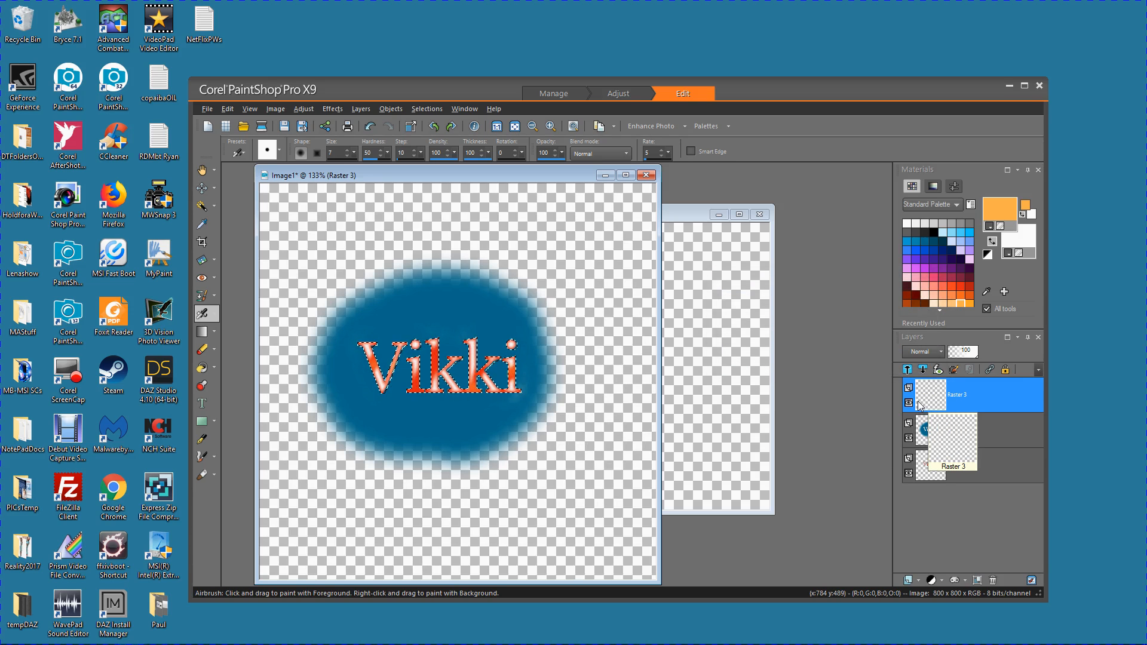
left_click(908, 404)
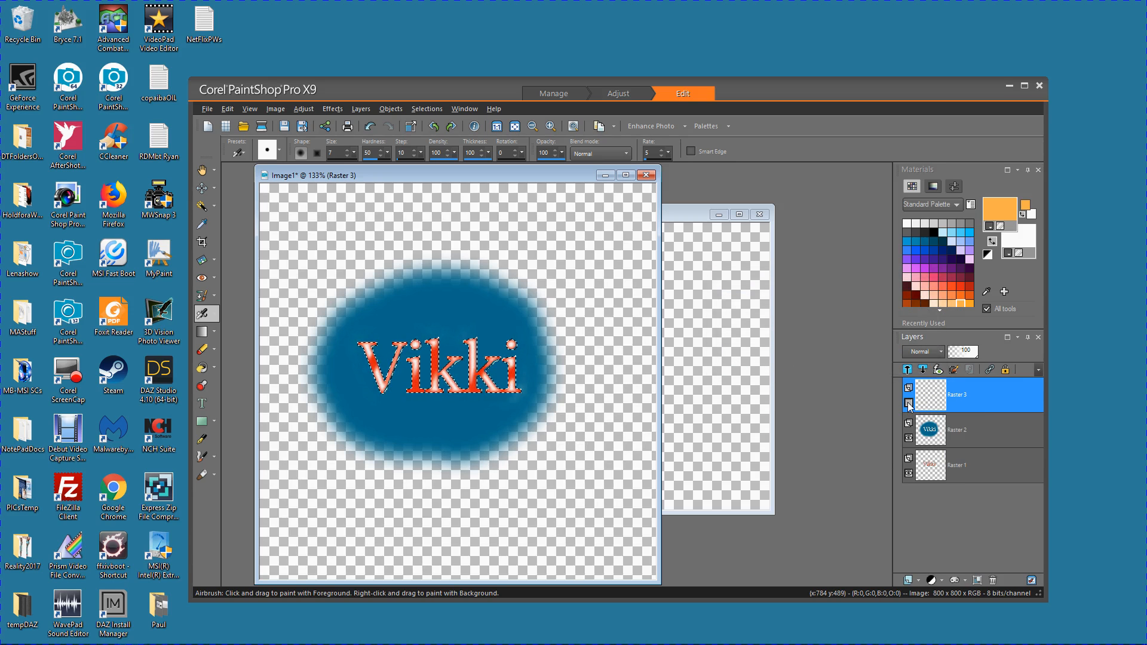
Hide the blue Raster 2 layer and invert the selection to the area around the letters
left_click(909, 439)
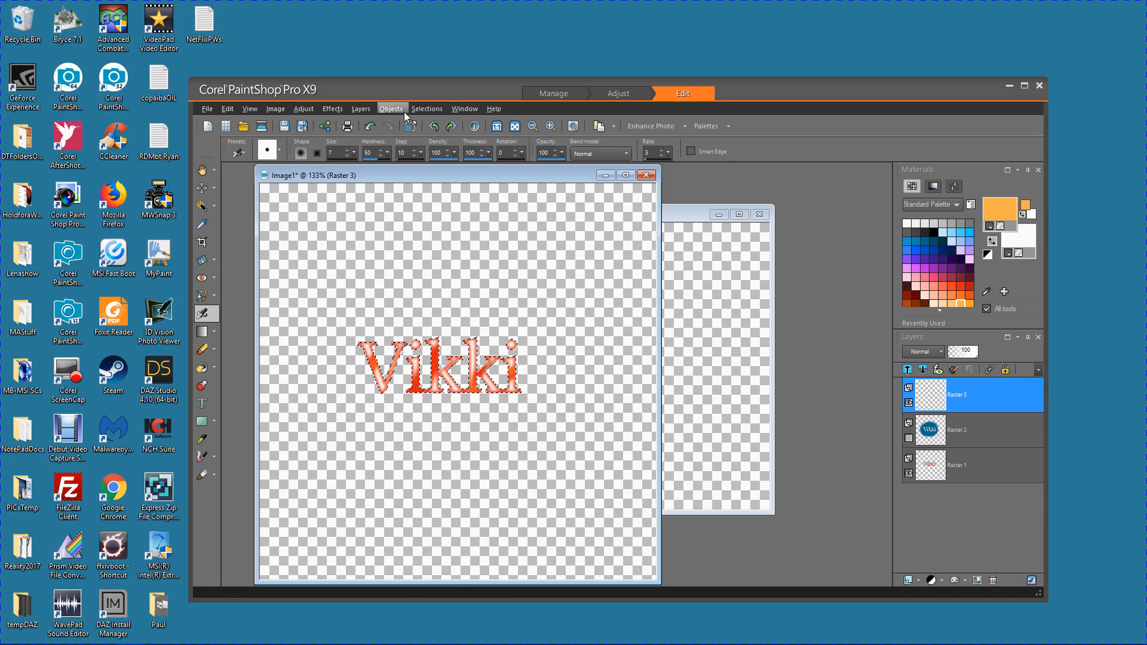
left_click(428, 109)
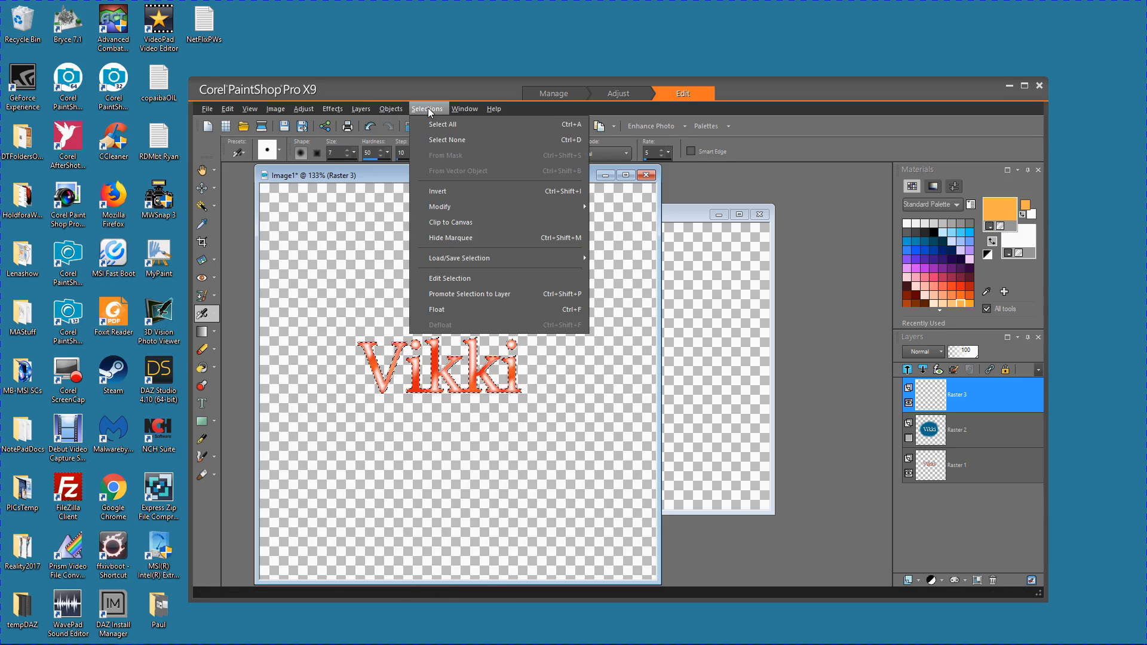
left_click(437, 193)
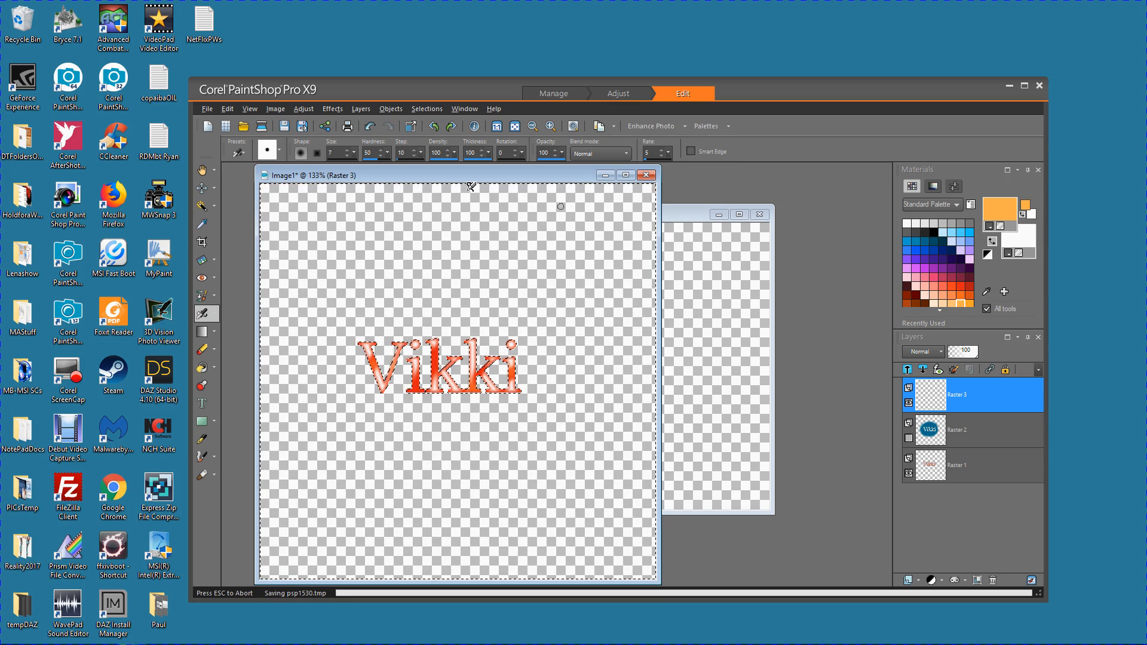
Clear the selection and add another raster layer above Raster 3 with default settings
left_click(428, 109)
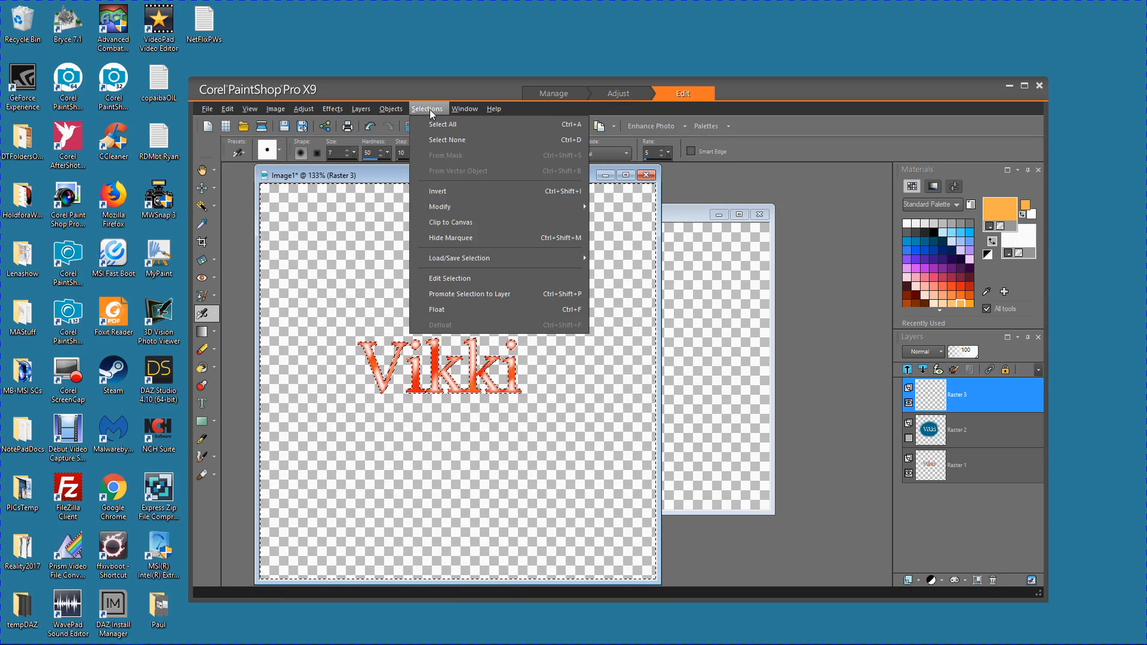
left_click(443, 139)
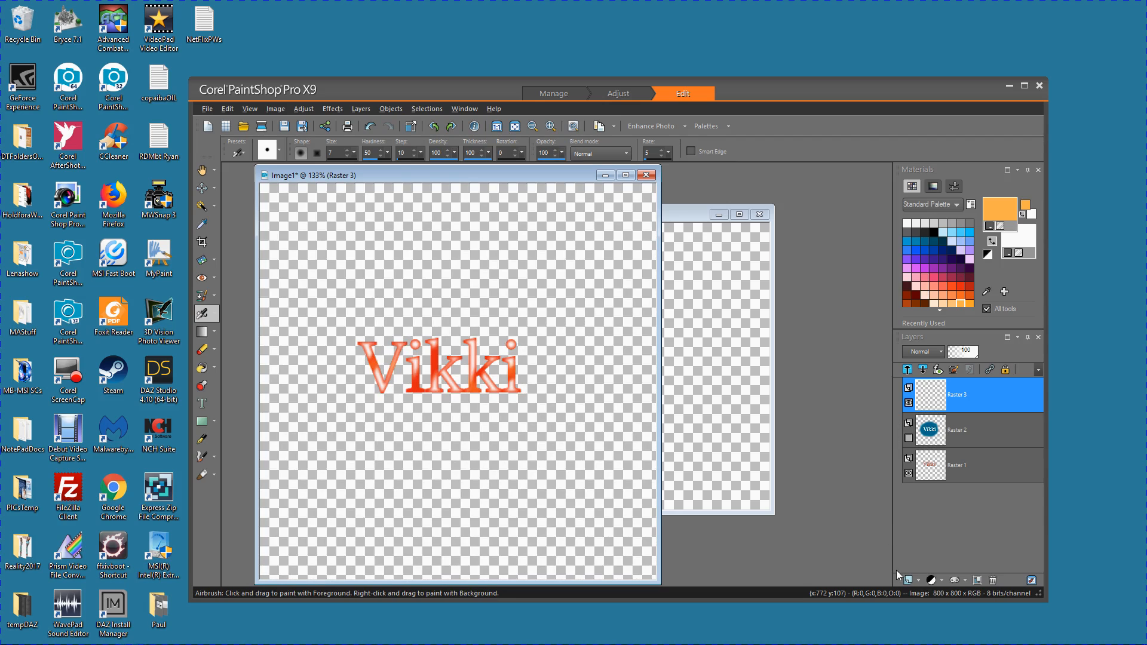
left_click(910, 580)
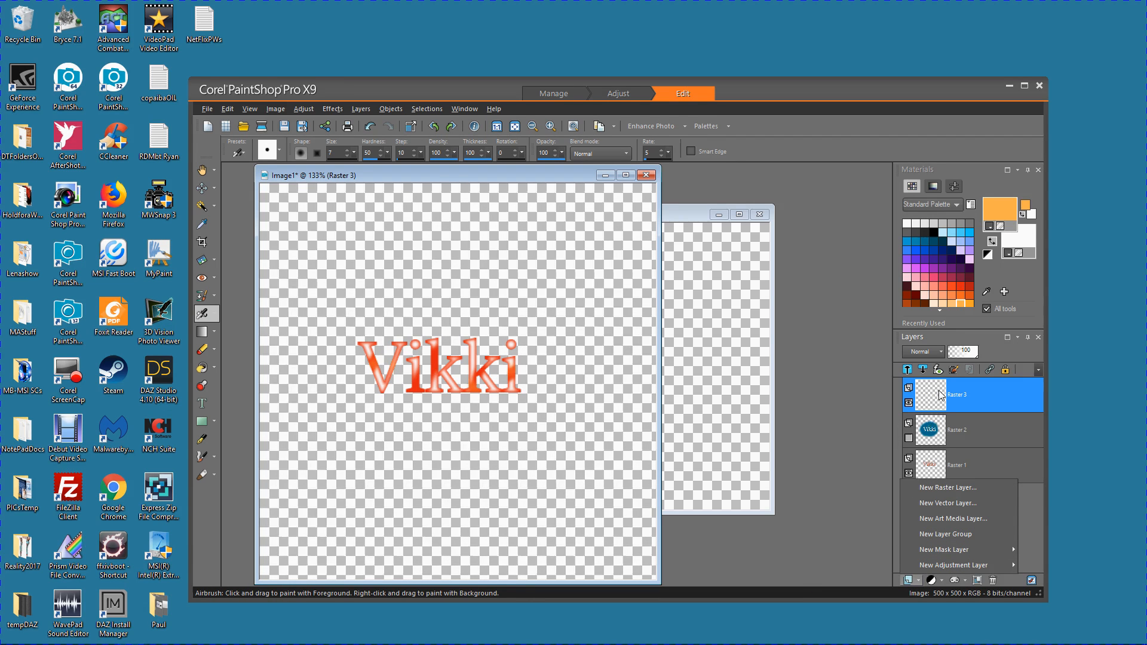
left_click(930, 488)
left_click(511, 445)
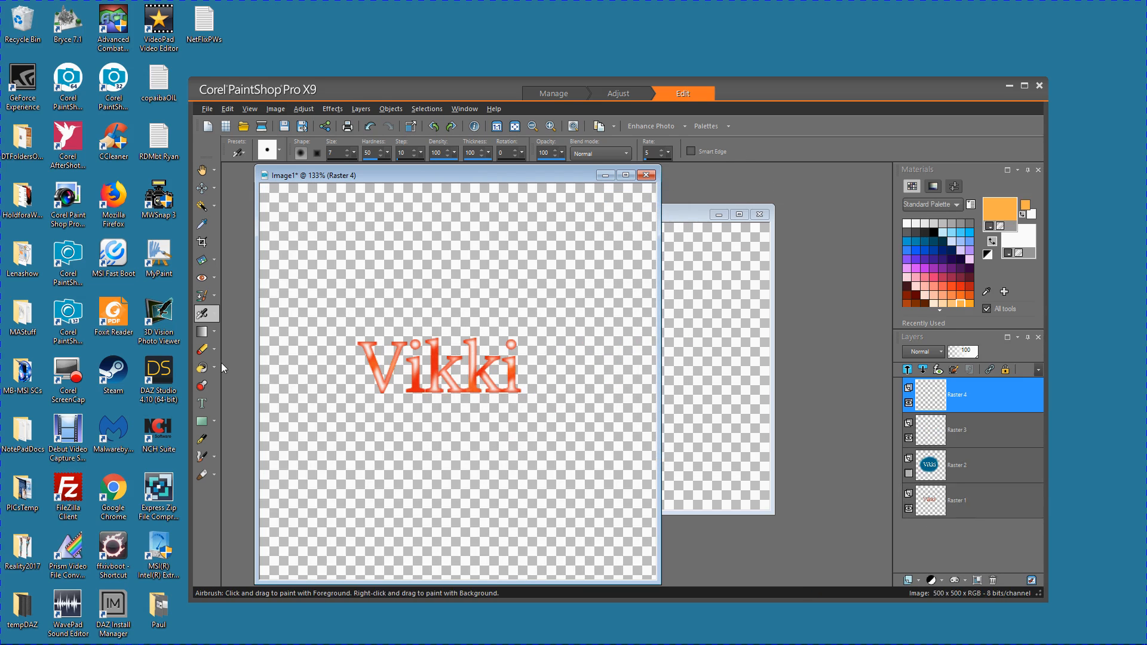
Create the first-name text as a vector object above the existing lettering, using Sitka Display at size 100
left_click(204, 403)
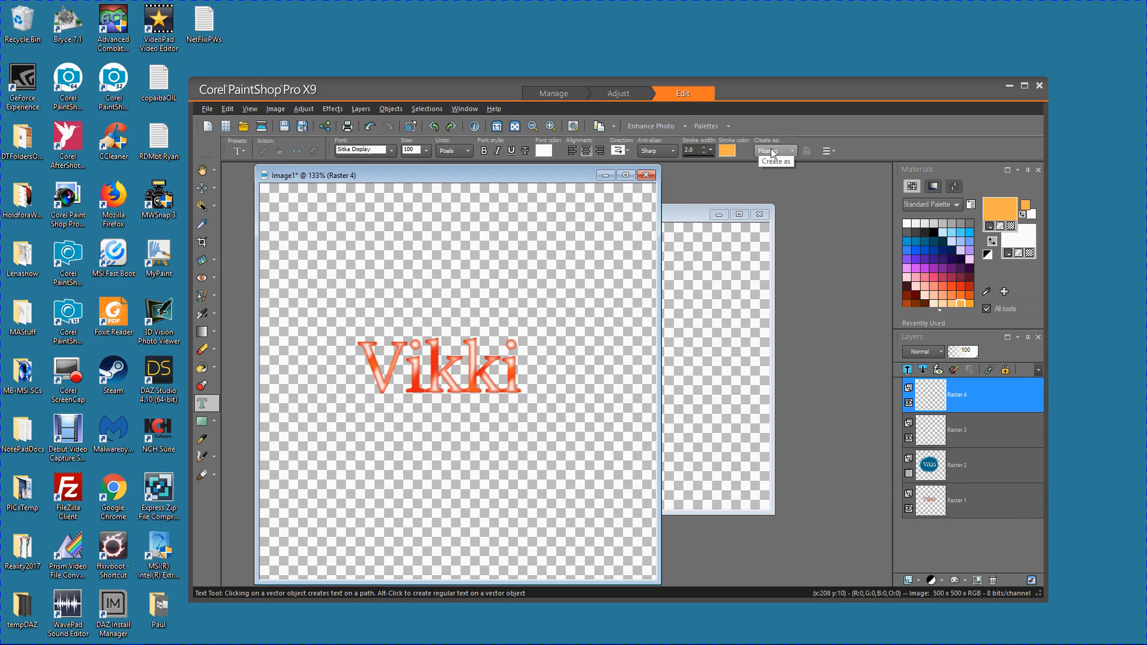
left_click(790, 151)
left_click(443, 293)
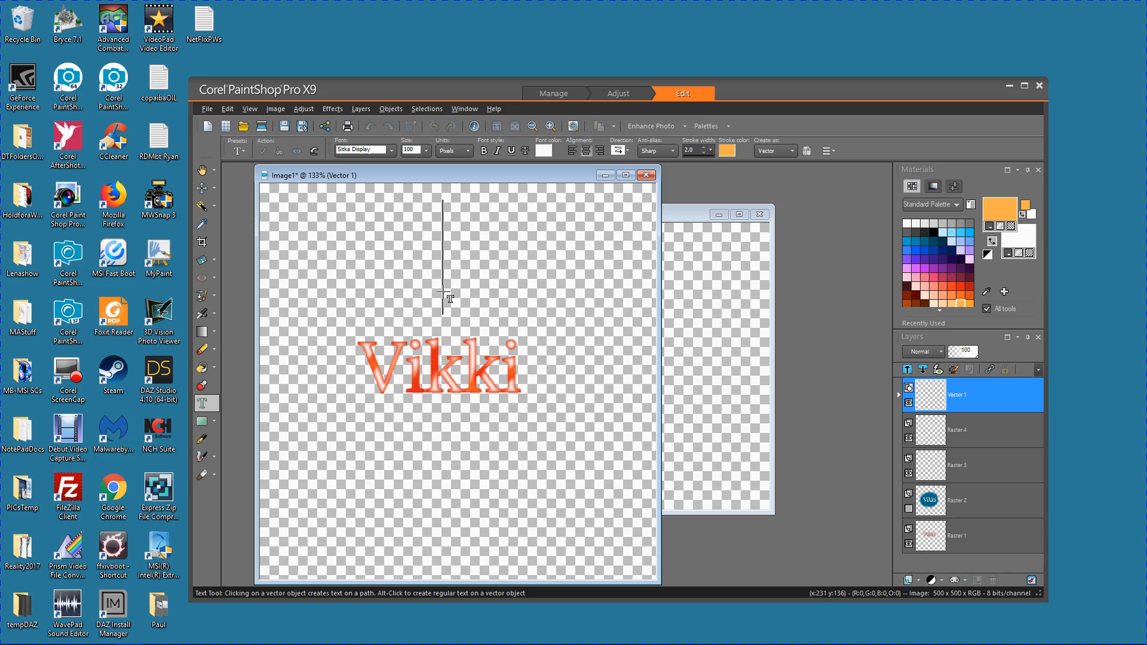
type("Vikki")
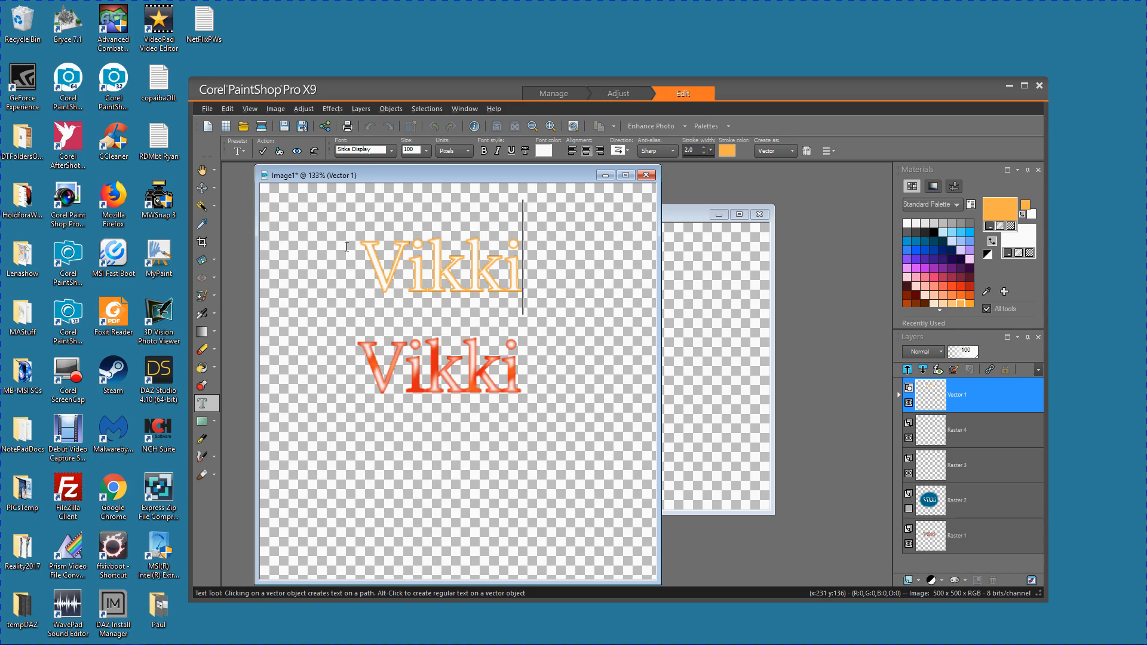
left_click(264, 153)
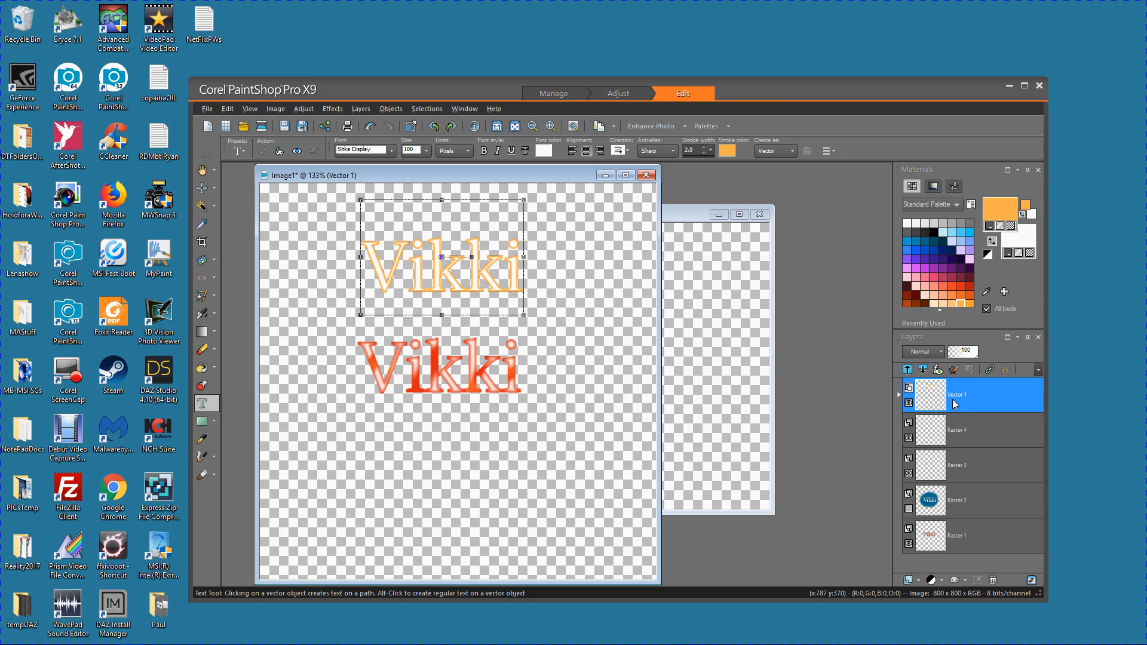
Nudge the vector text down slightly and hide the Raster 4, Raster 3 and Raster 1 layers
mouse_move(953, 405)
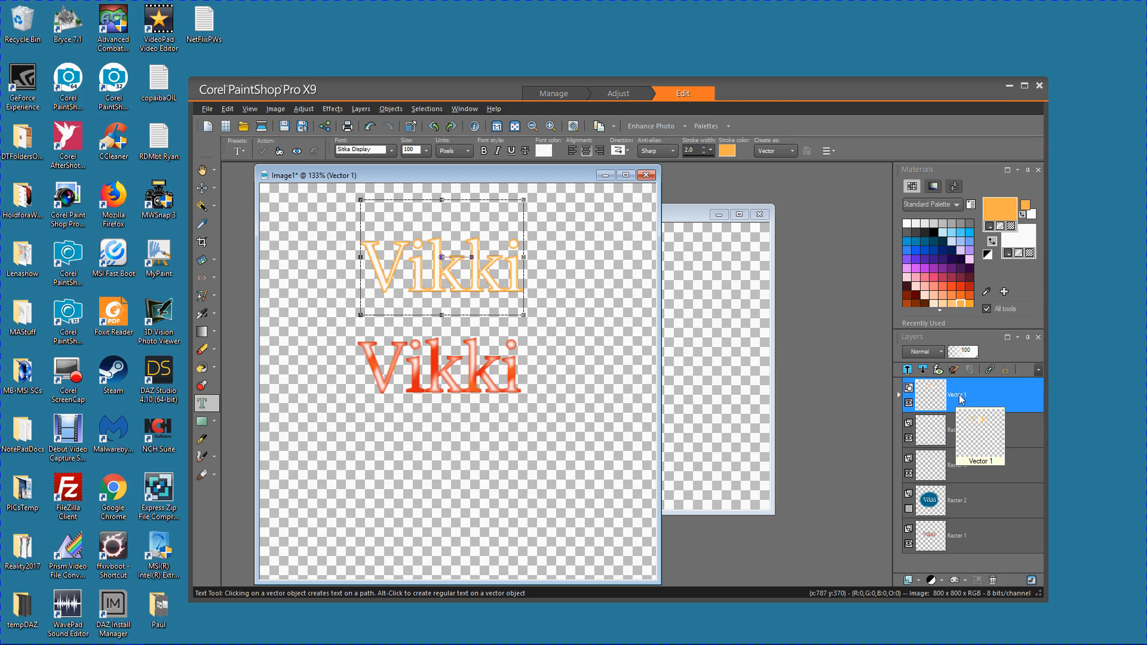
left_click_drag(441, 256, 441, 278)
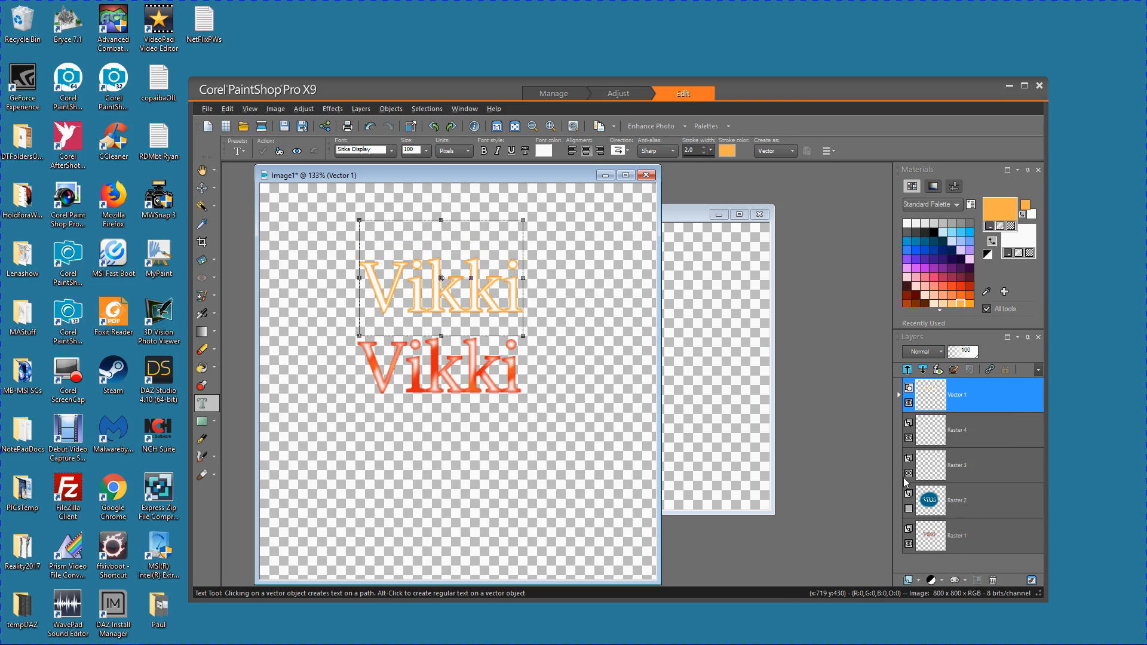
left_click(910, 473)
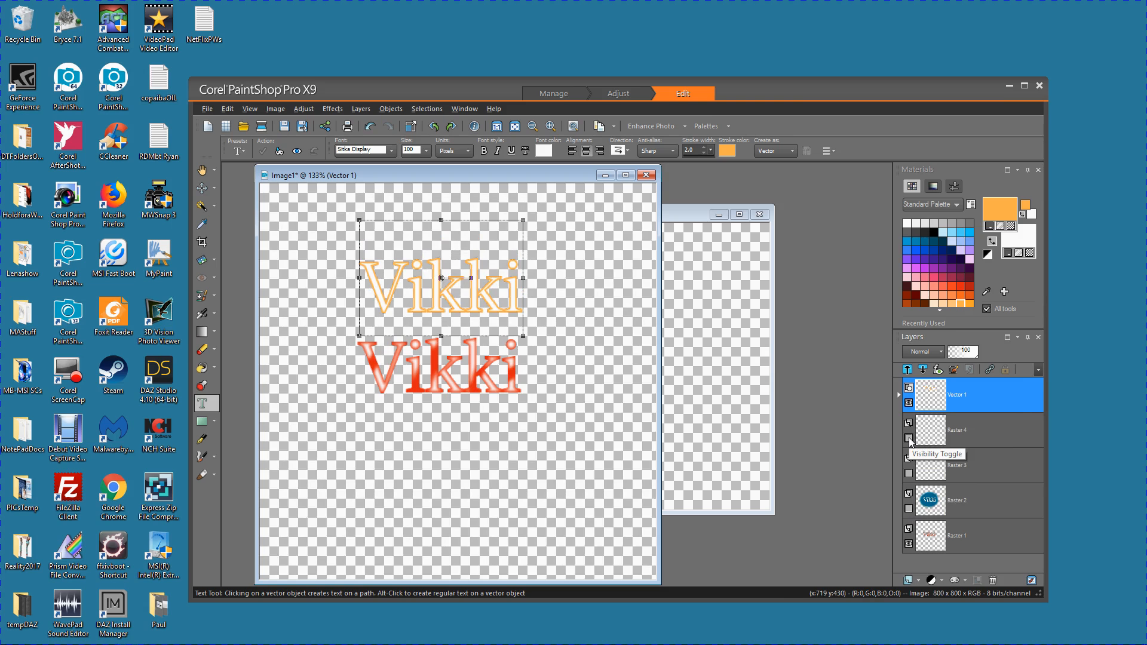
left_click(909, 543)
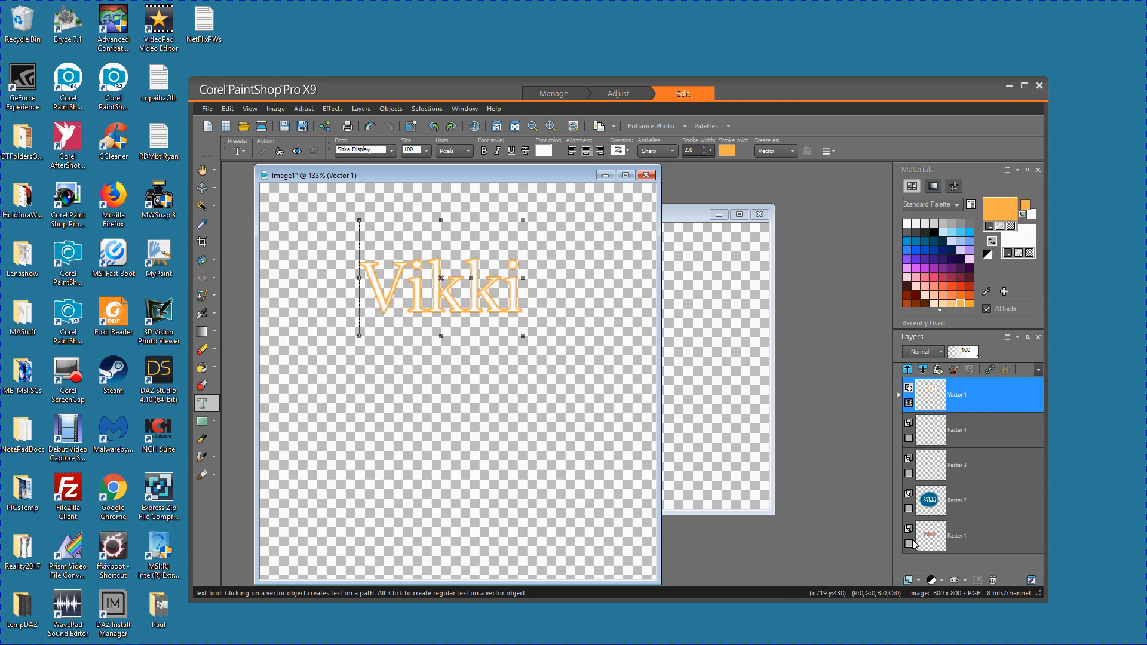
Move the vector text to the middle of the canvas and enlarge it to nearly the canvas width
left_click_drag(441, 277, 439, 370)
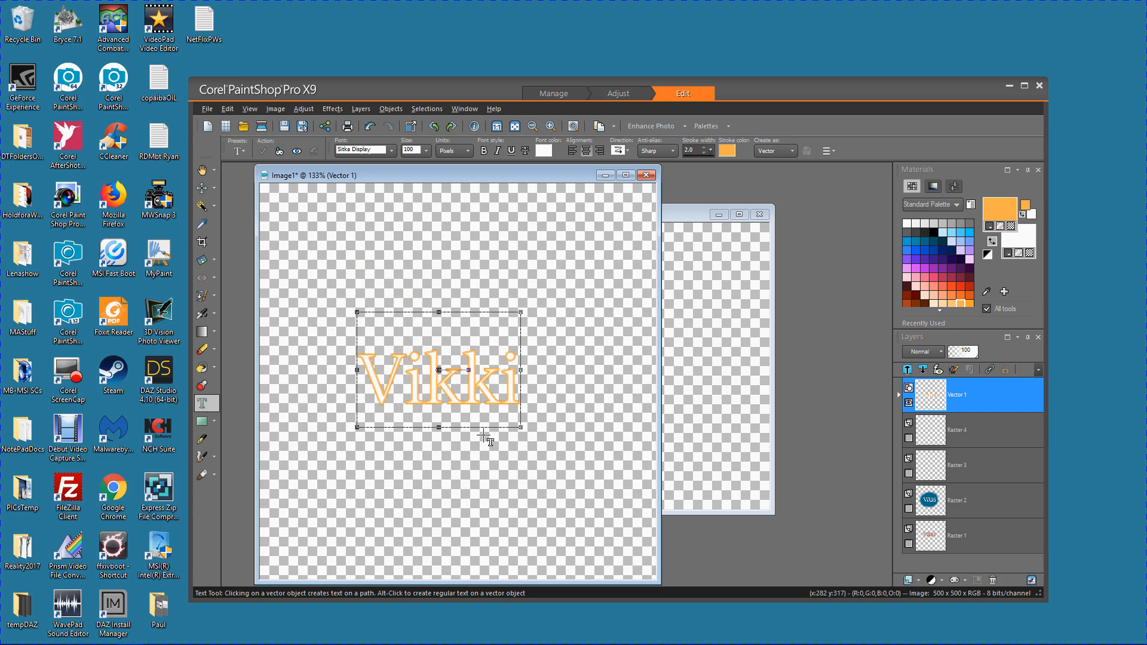
left_click_drag(520, 426, 591, 553)
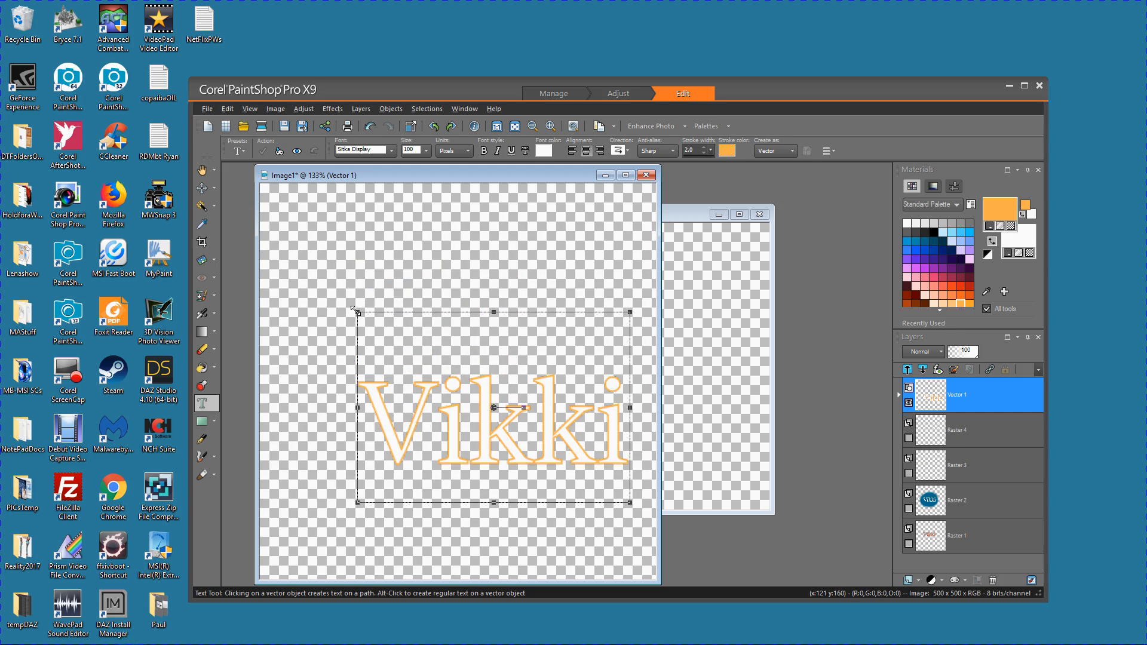
left_click_drag(357, 311, 285, 219)
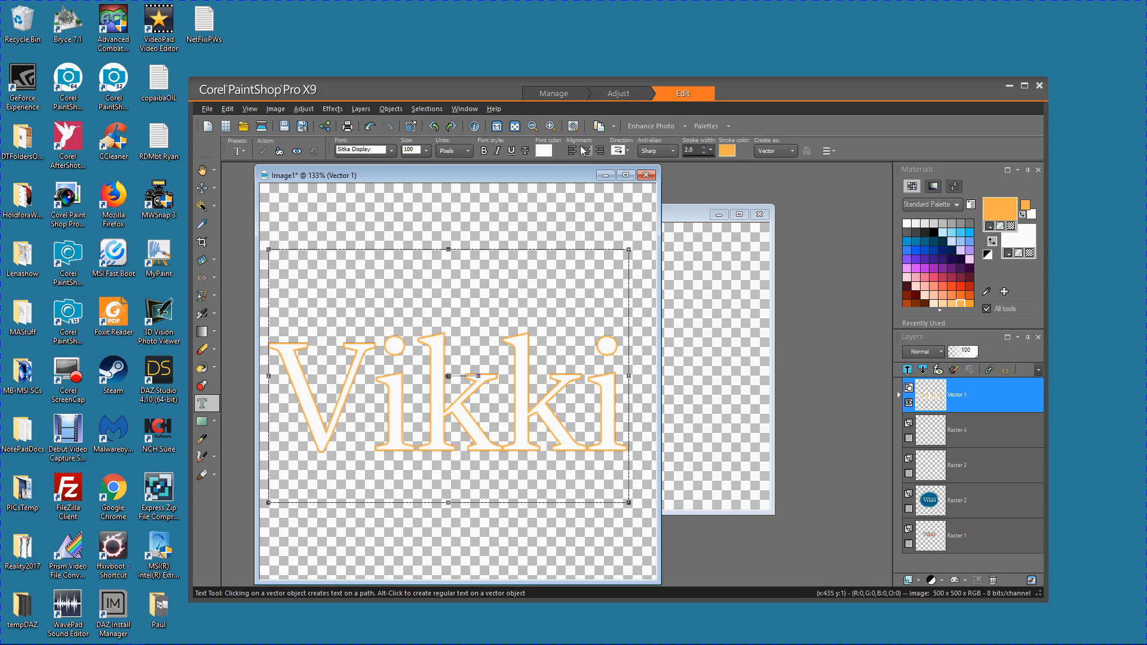
Try to select the vector letters by selecting the entire image and inverting the selection
left_click(420, 109)
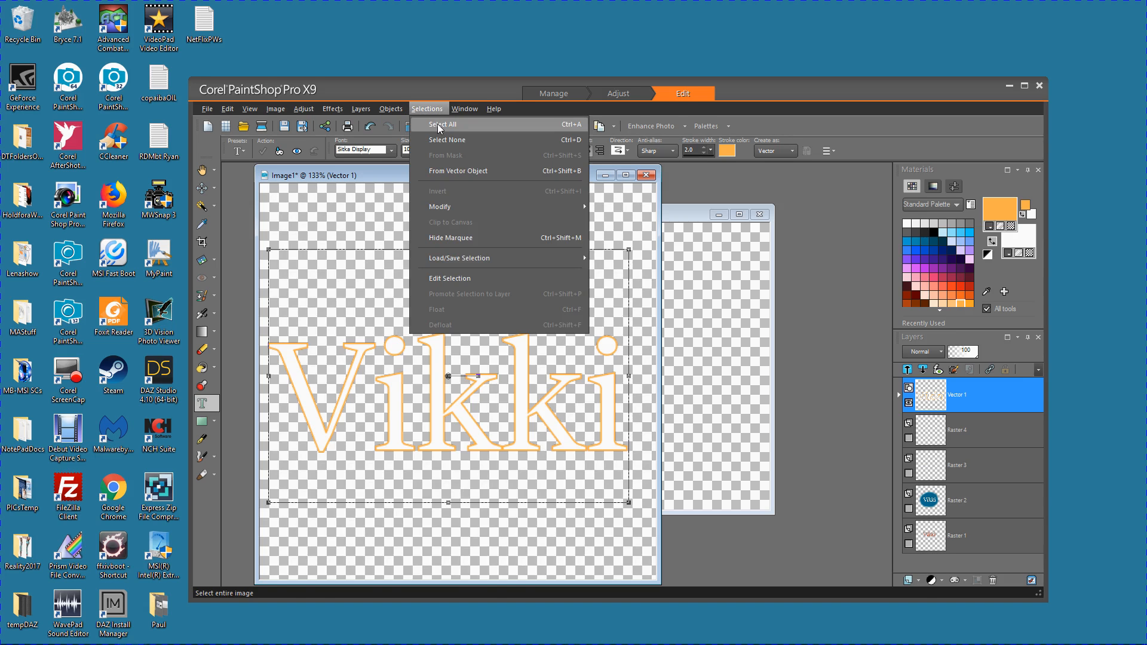
left_click(439, 127)
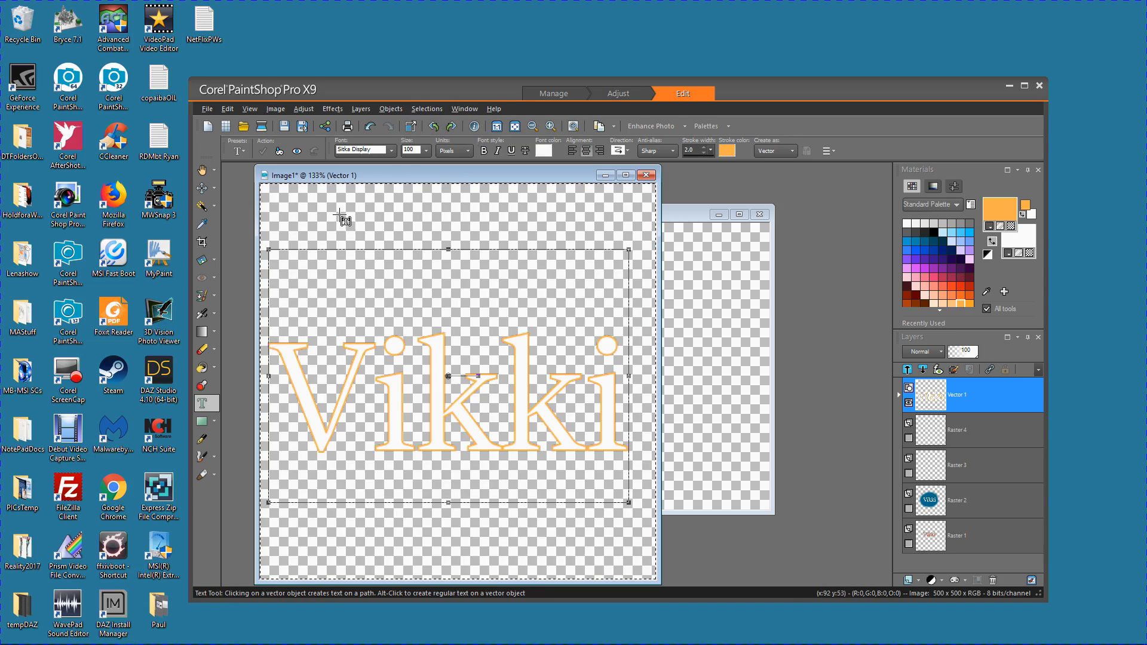
left_click(428, 110)
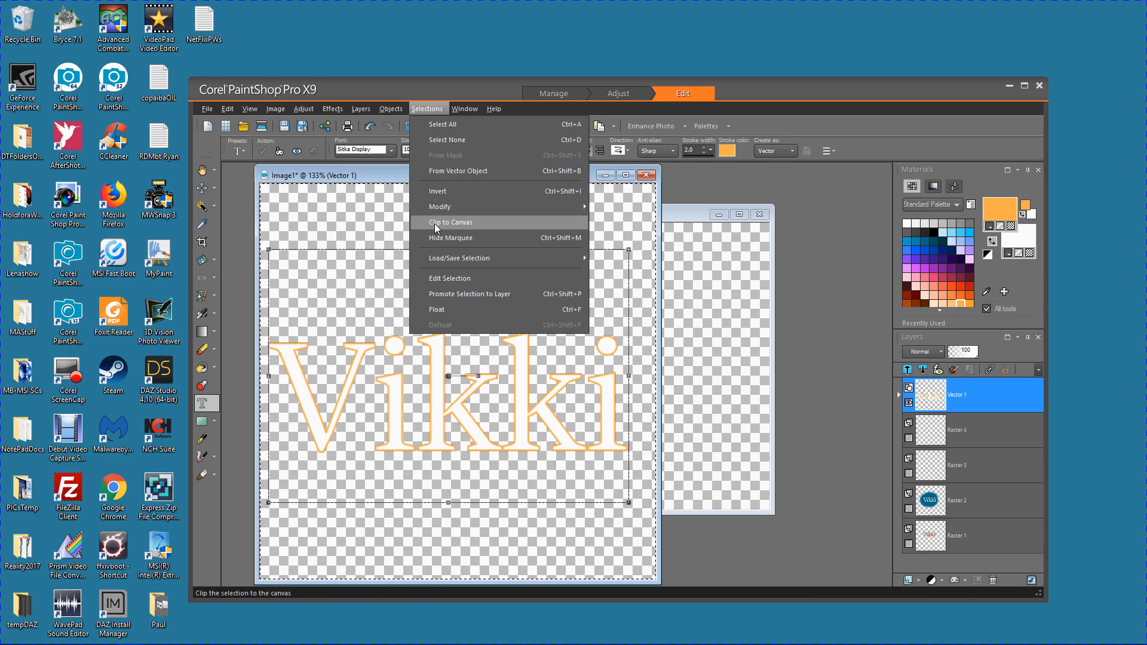
left_click(436, 190)
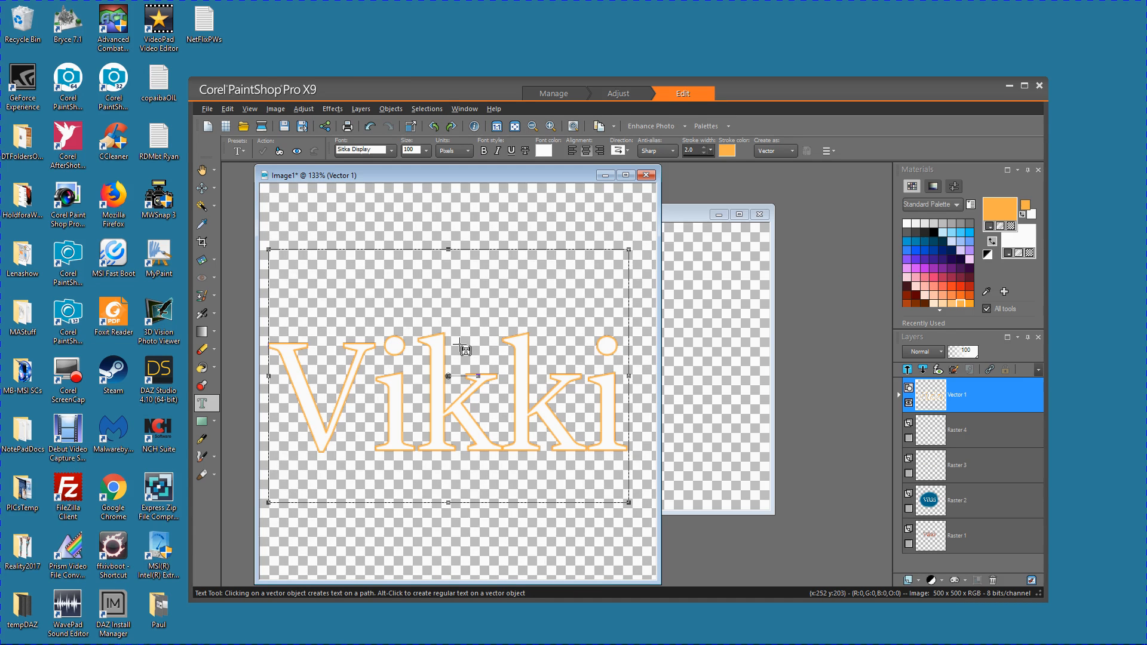
Select the transparent area around the vector letters with the Magic Wand and invert the selection to the letters
left_click(203, 206)
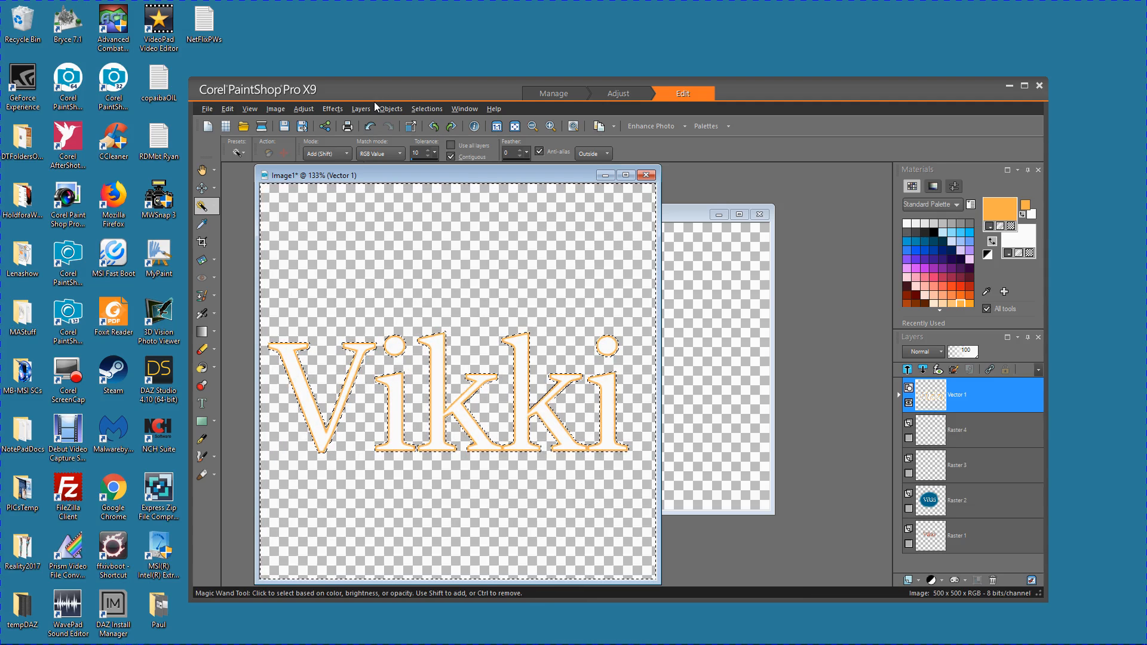
left_click(428, 110)
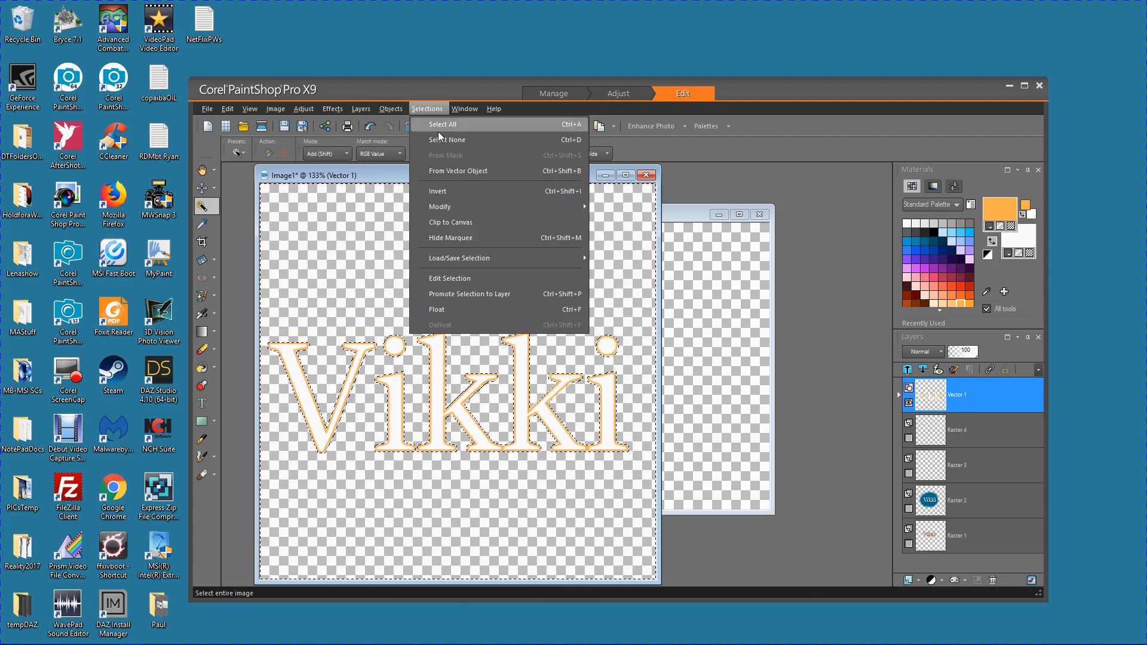
left_click(442, 191)
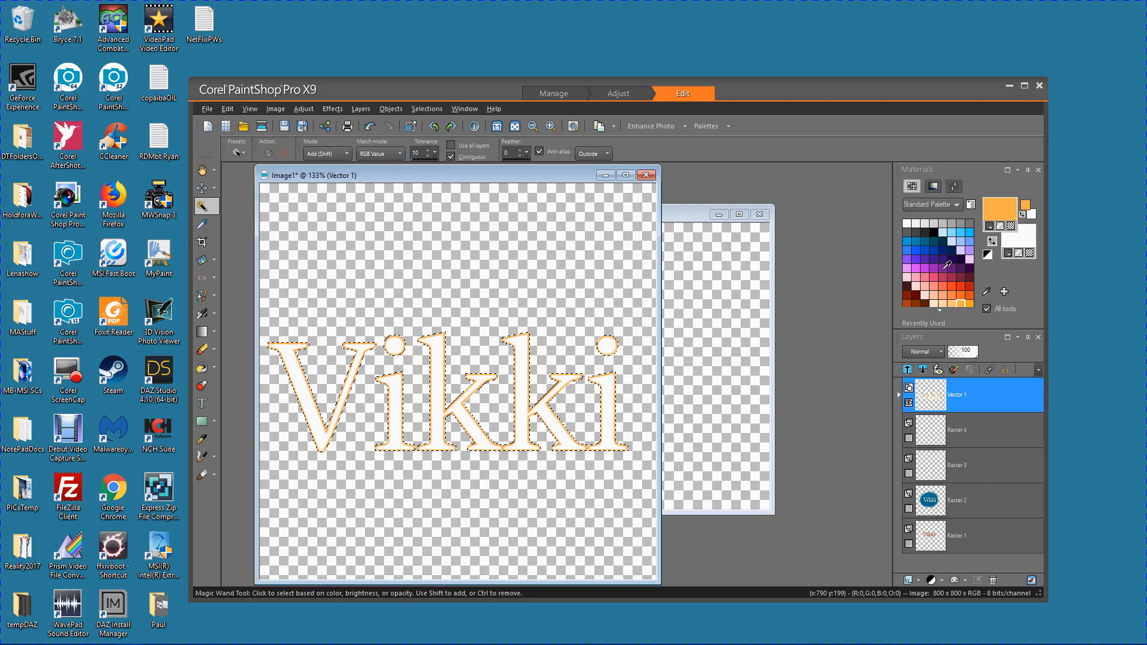
Set the foreground color to medium green and the Airbrush to size 38 and density 28
scroll(947, 265, "down", 3)
left_click(943, 294)
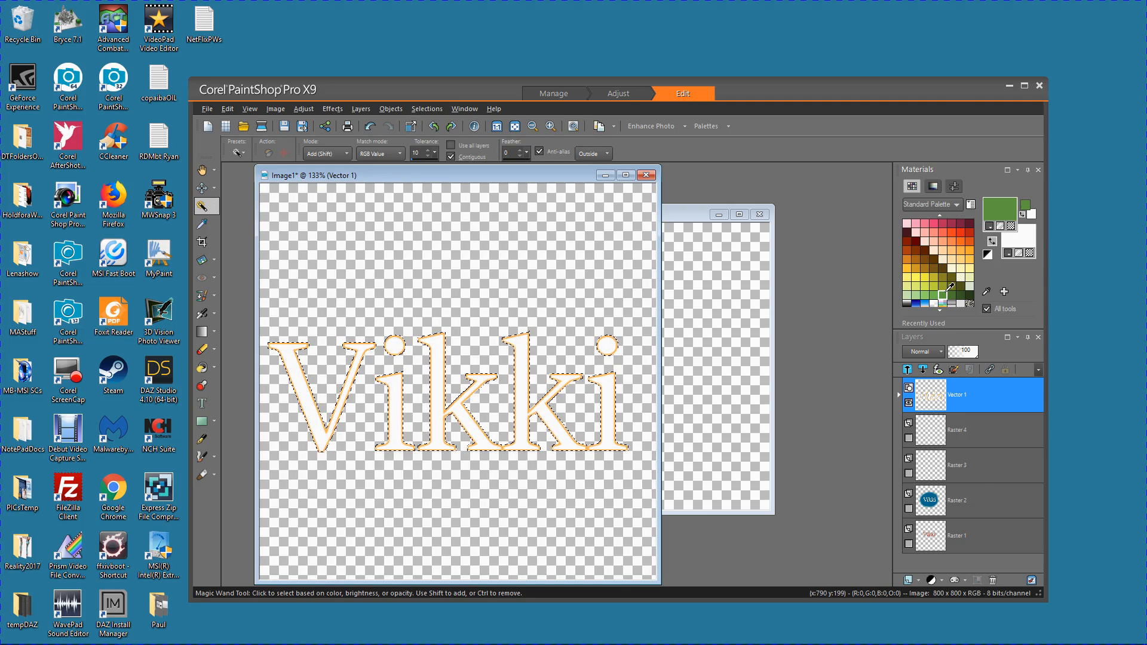
left_click(202, 315)
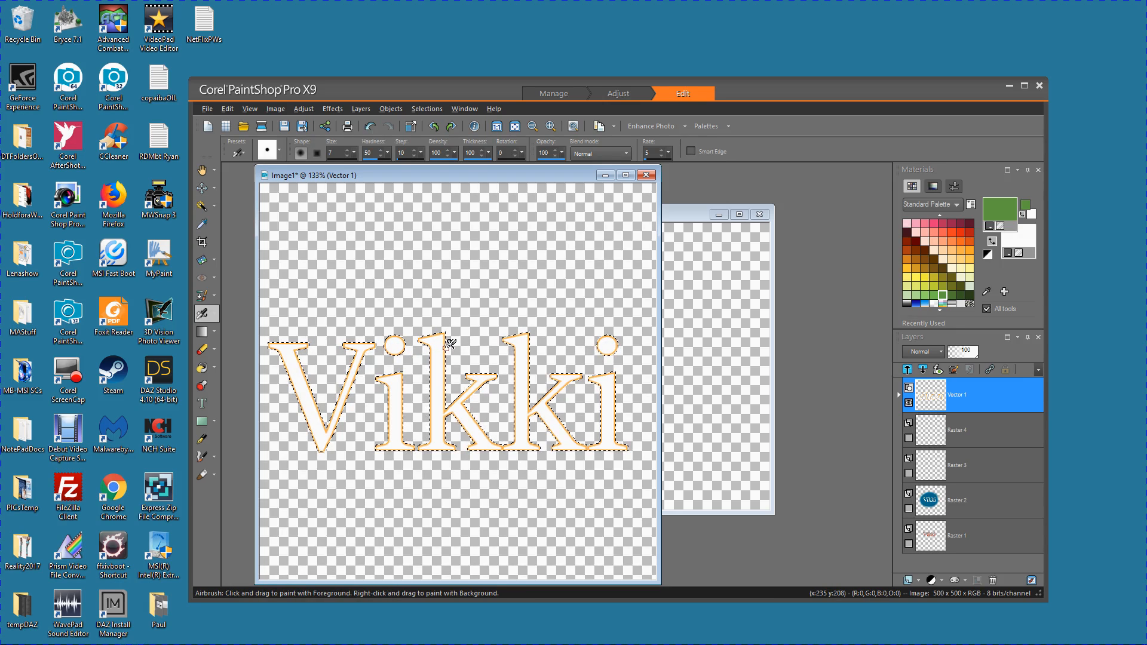
left_click(353, 152)
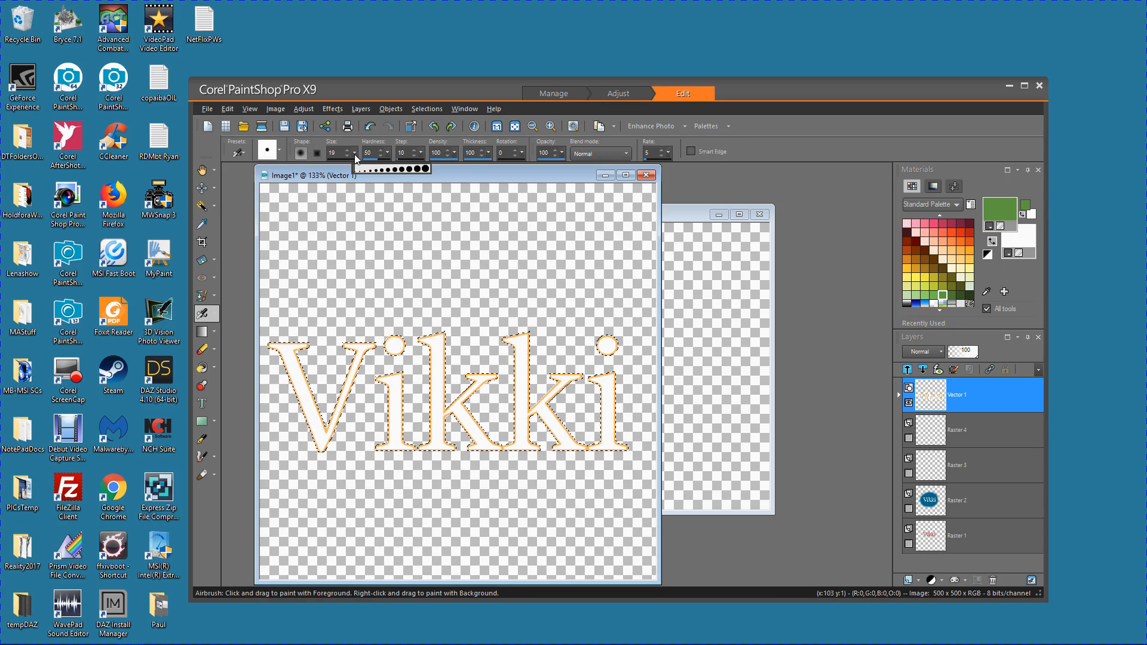
left_click_drag(356, 156, 358, 156)
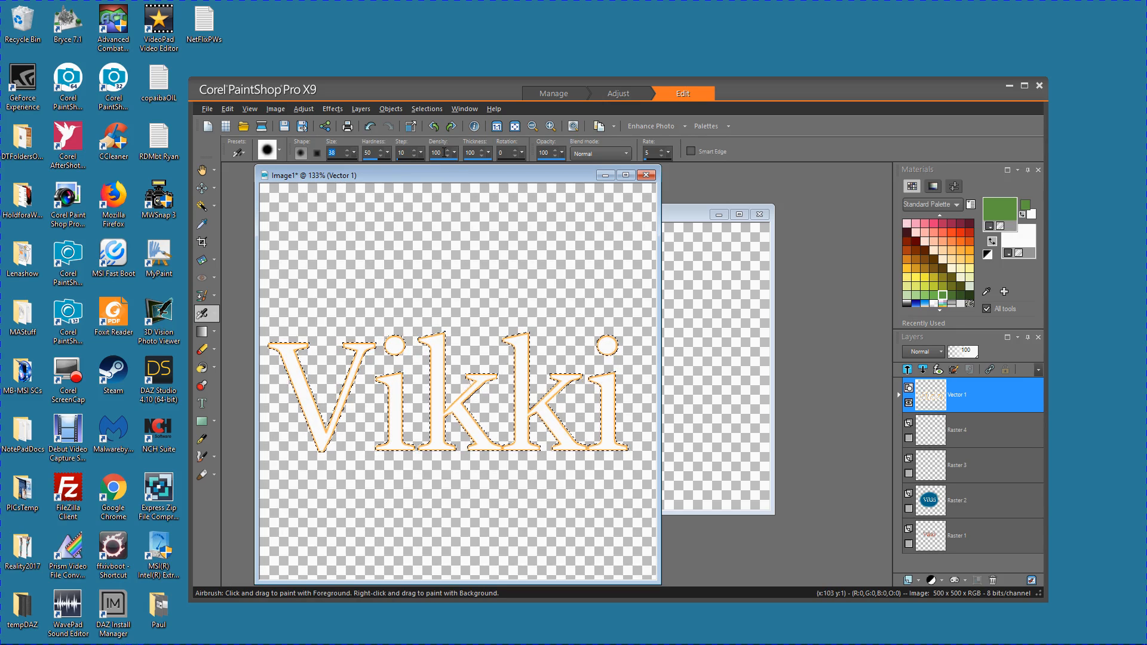
left_click_drag(457, 154, 442, 155)
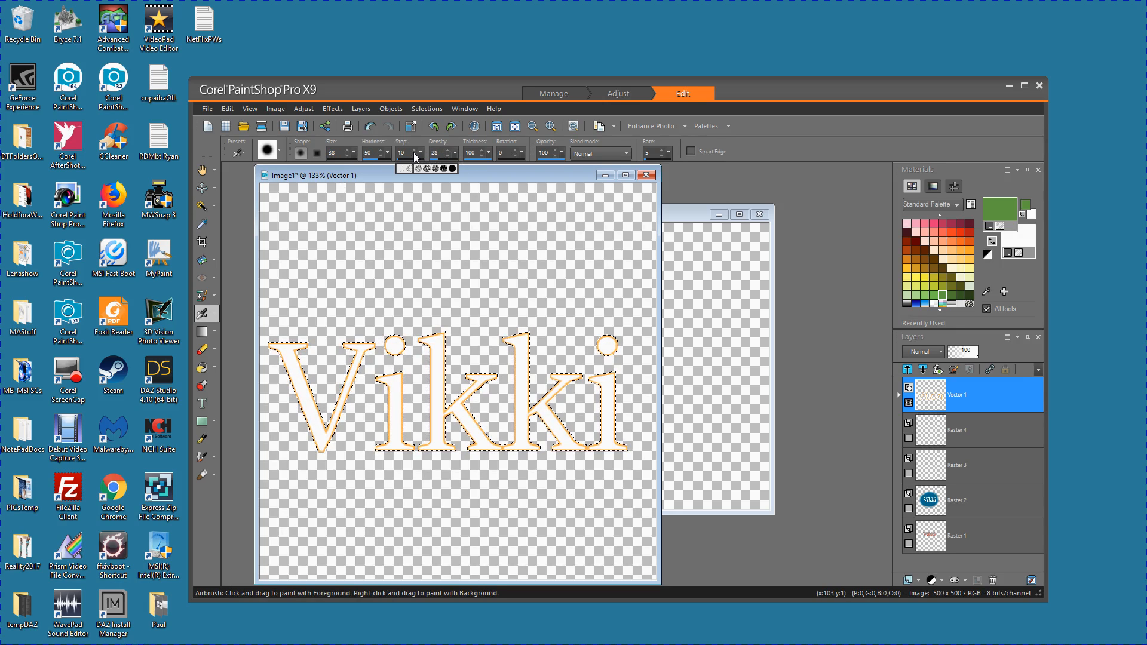
Promote the selected vector letters to a raster layer for airbrushing and undo the green strokes painted across them
left_click_drag(478, 343, 461, 352)
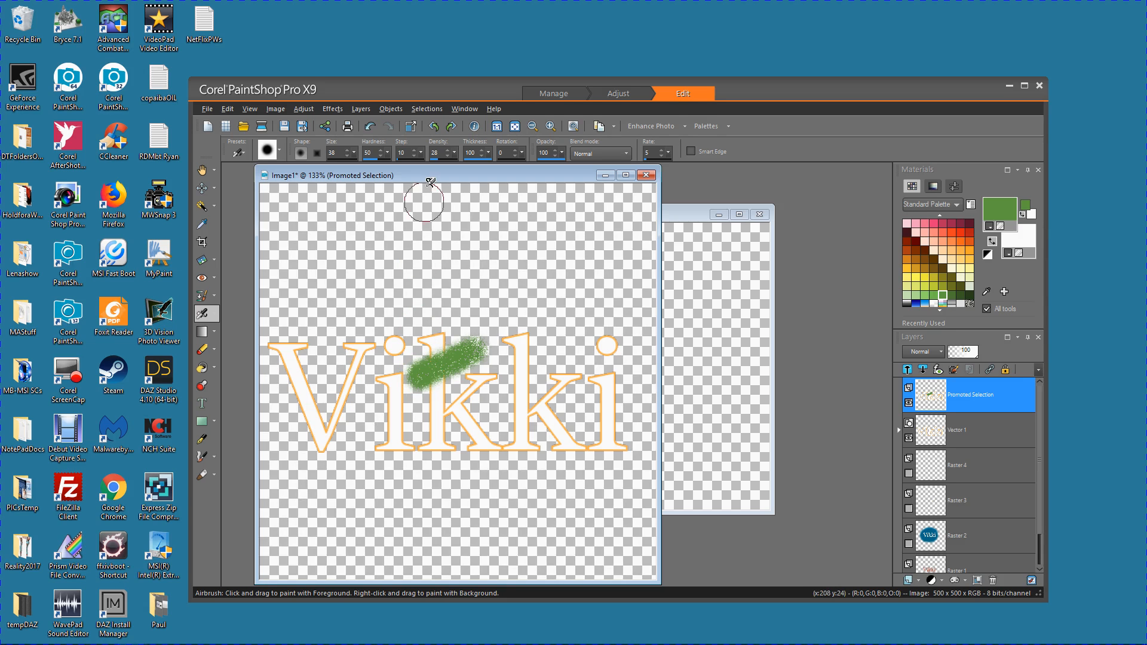
left_click(370, 126)
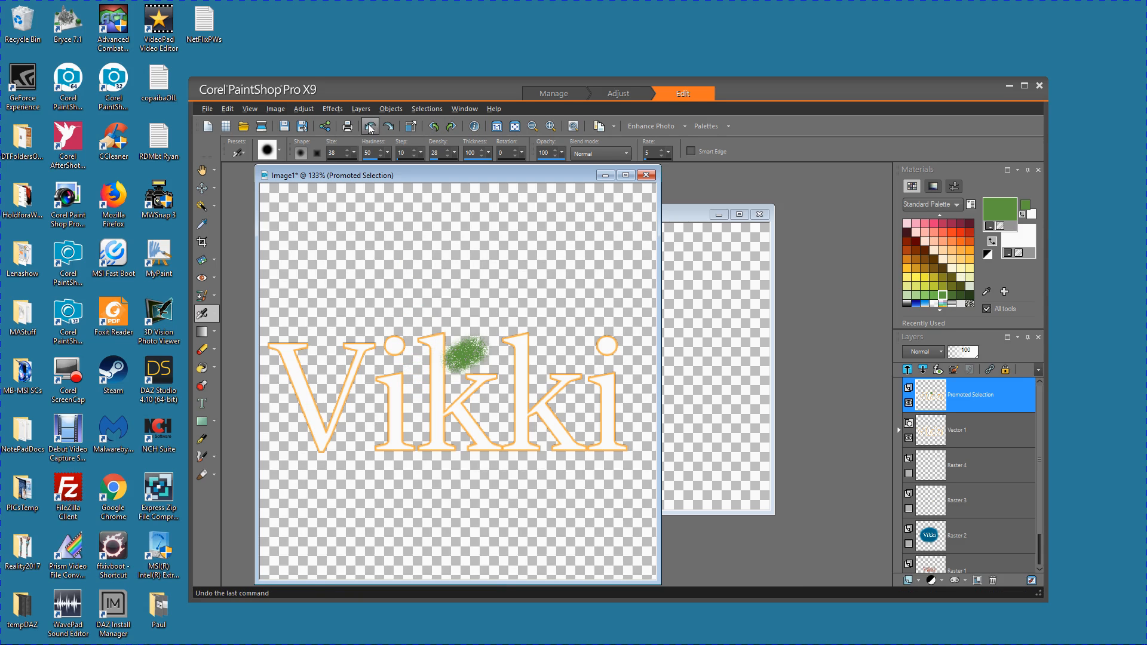
left_click(369, 126)
Check the Vector 1 layer and the Promoted Selection layer's properties without changing them
mouse_move(935, 439)
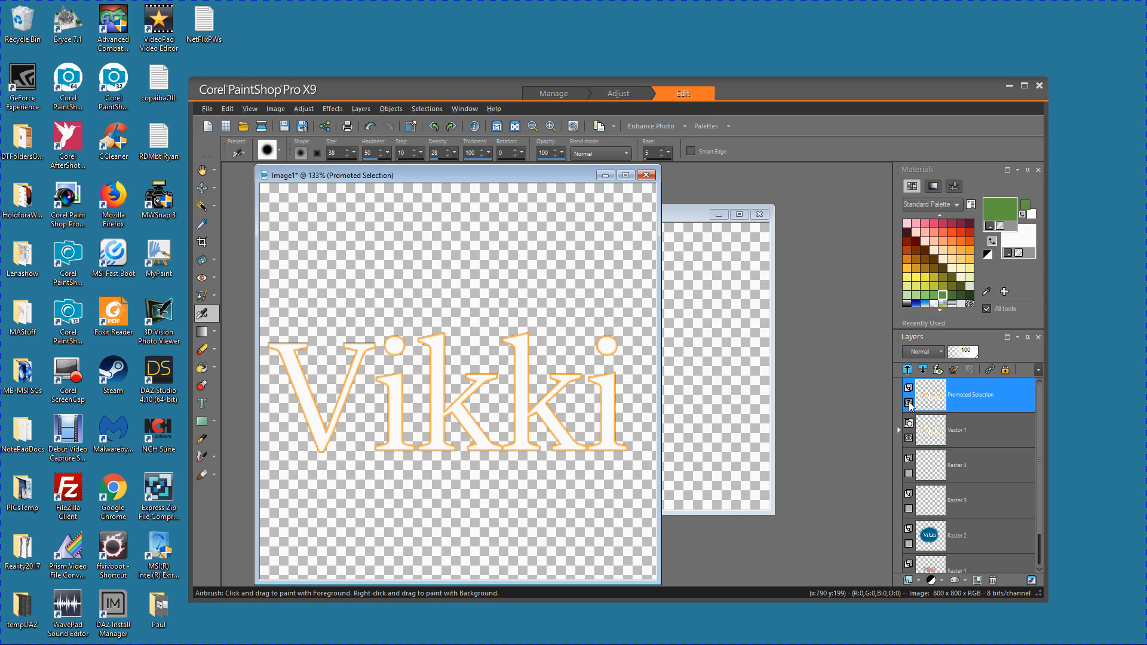
left_click(936, 433)
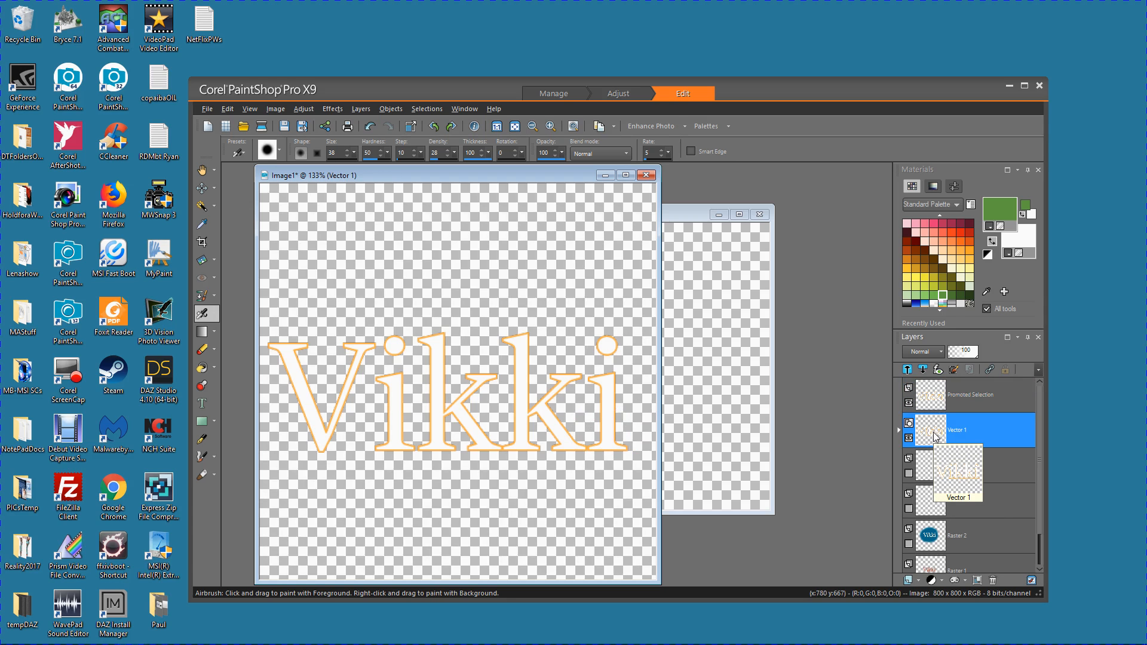
double_click(924, 393)
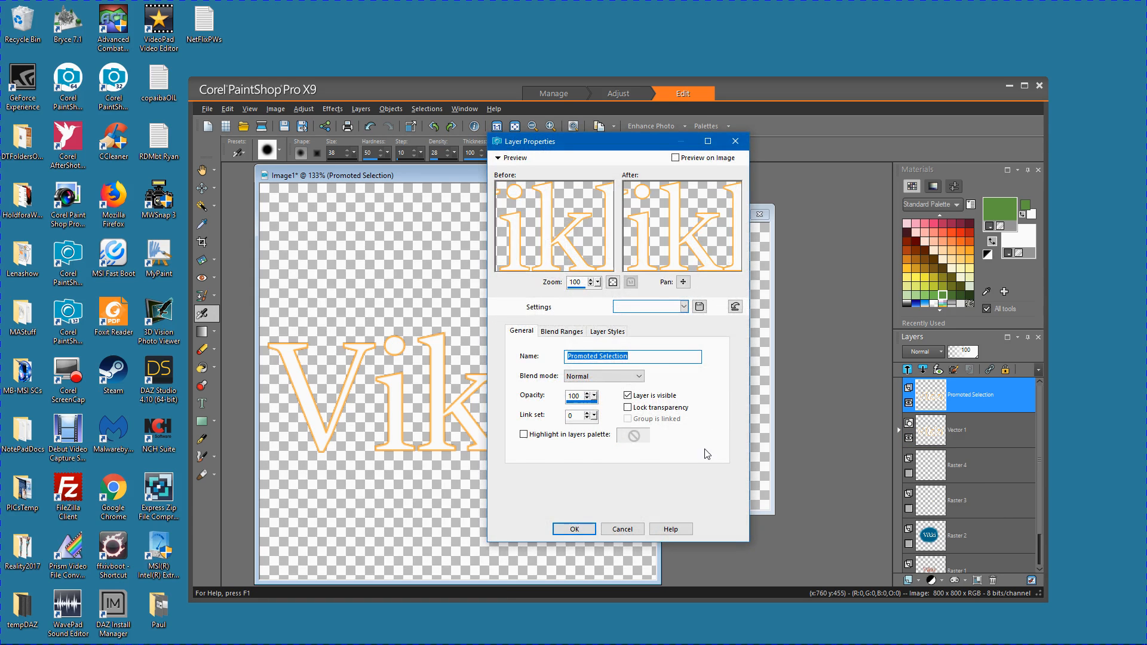
left_click(621, 529)
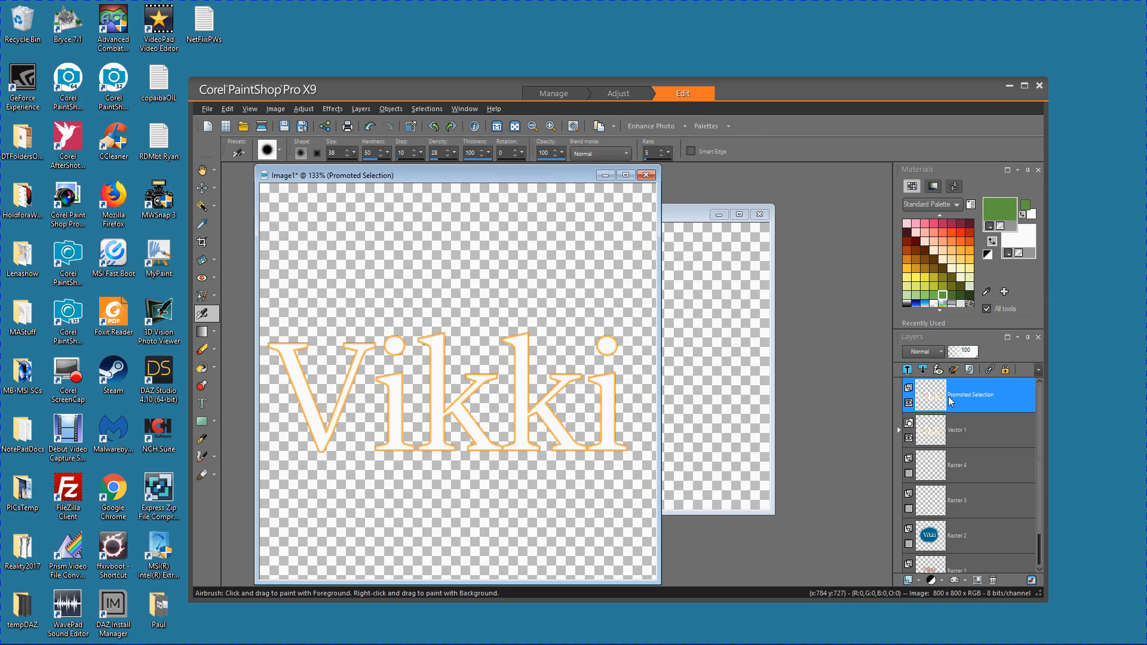
Select the transparent area on the Promoted Selection layer with the Magic Wand and invert the selection to the letters
left_click(202, 206)
left_click(378, 260)
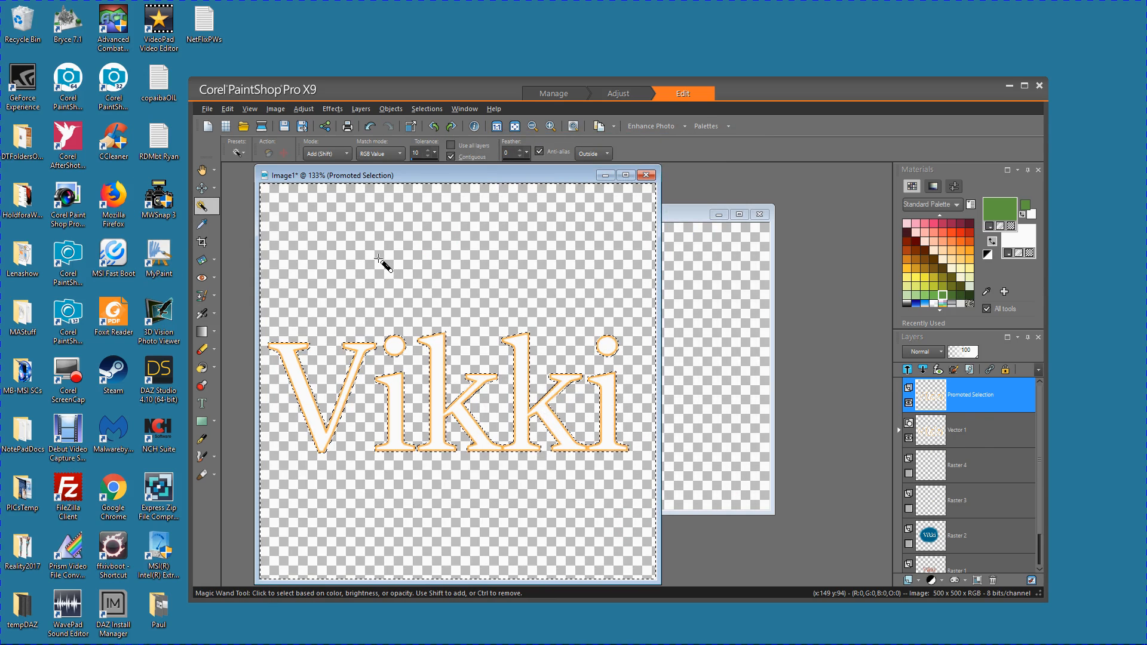
left_click(425, 112)
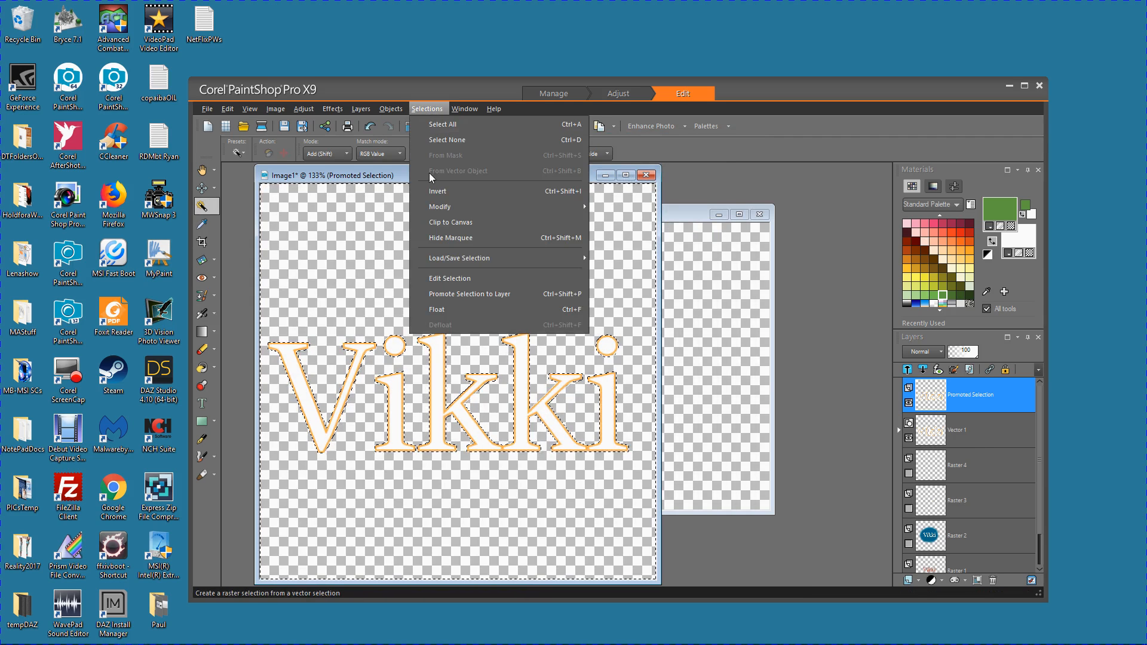
left_click(428, 188)
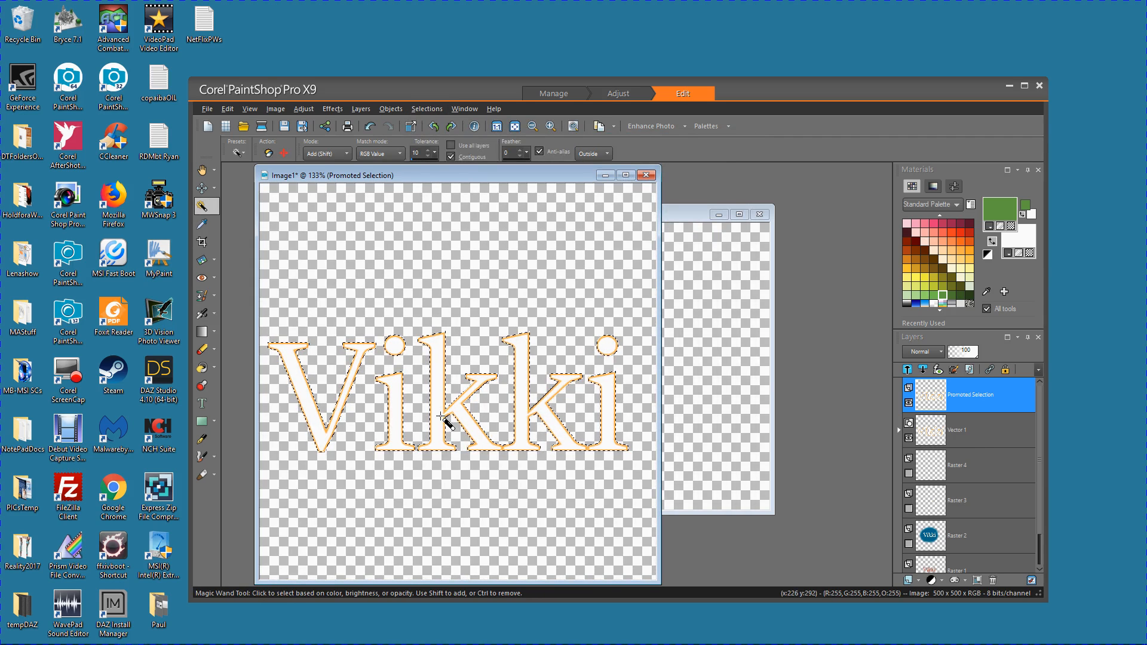
Airbrush medium green patches and yellow patches inside the selected letters
left_click(202, 314)
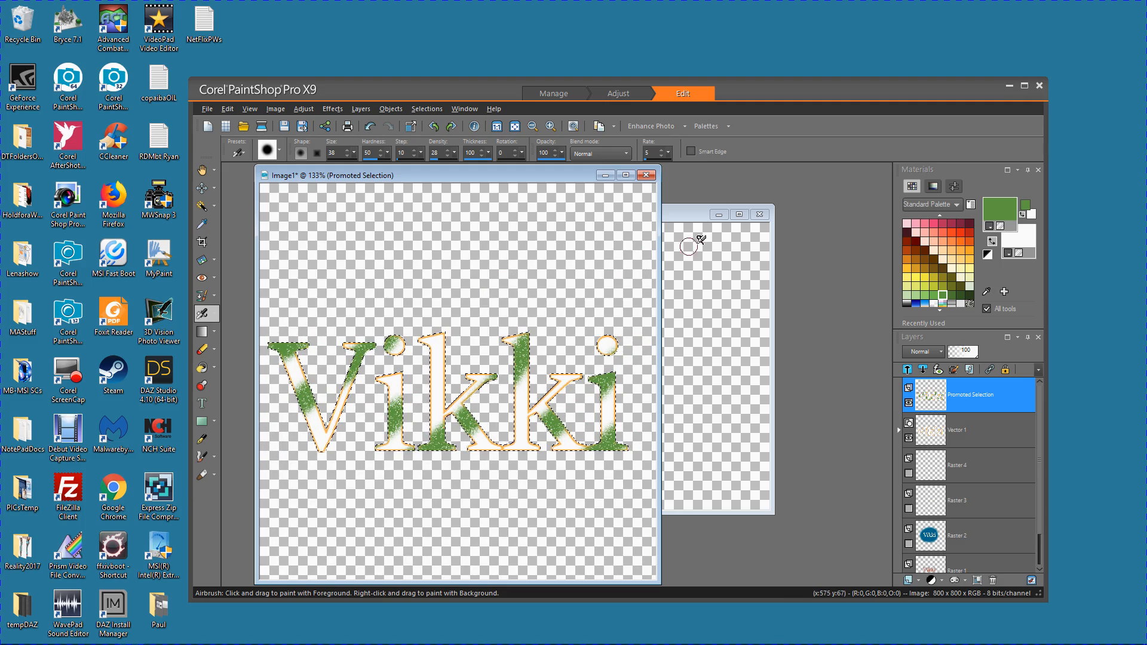
left_click(918, 275)
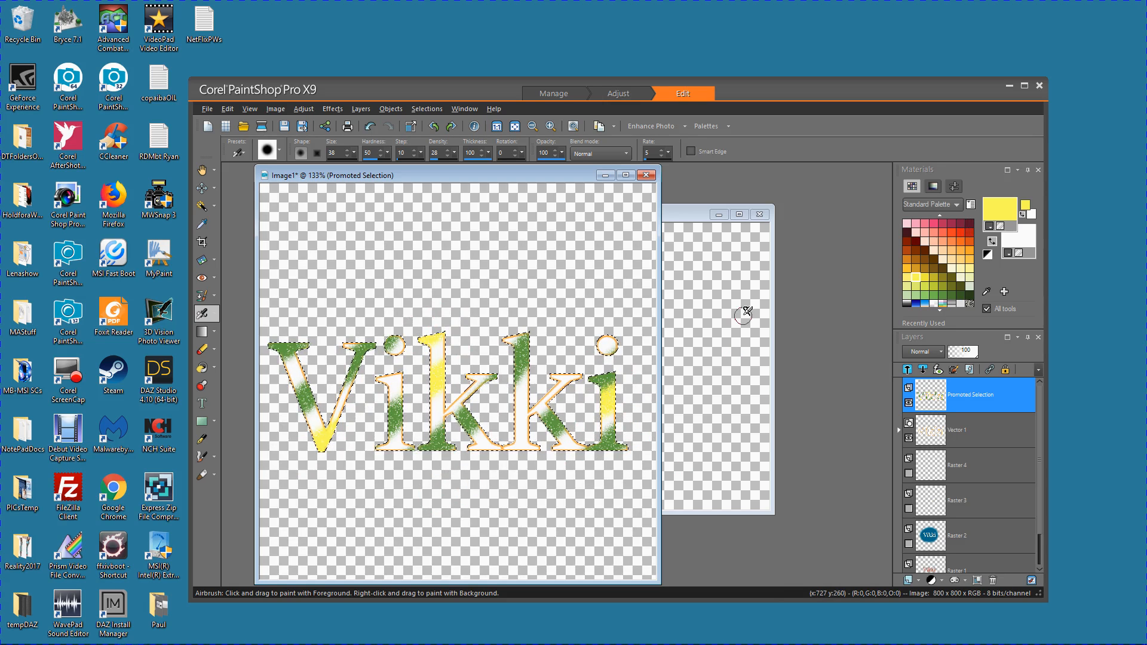
Set the Airbrush size to 19 and the foreground color to red, and paint red patches across the letters
left_click_drag(353, 151, 350, 156)
left_click_drag(300, 424, 285, 412)
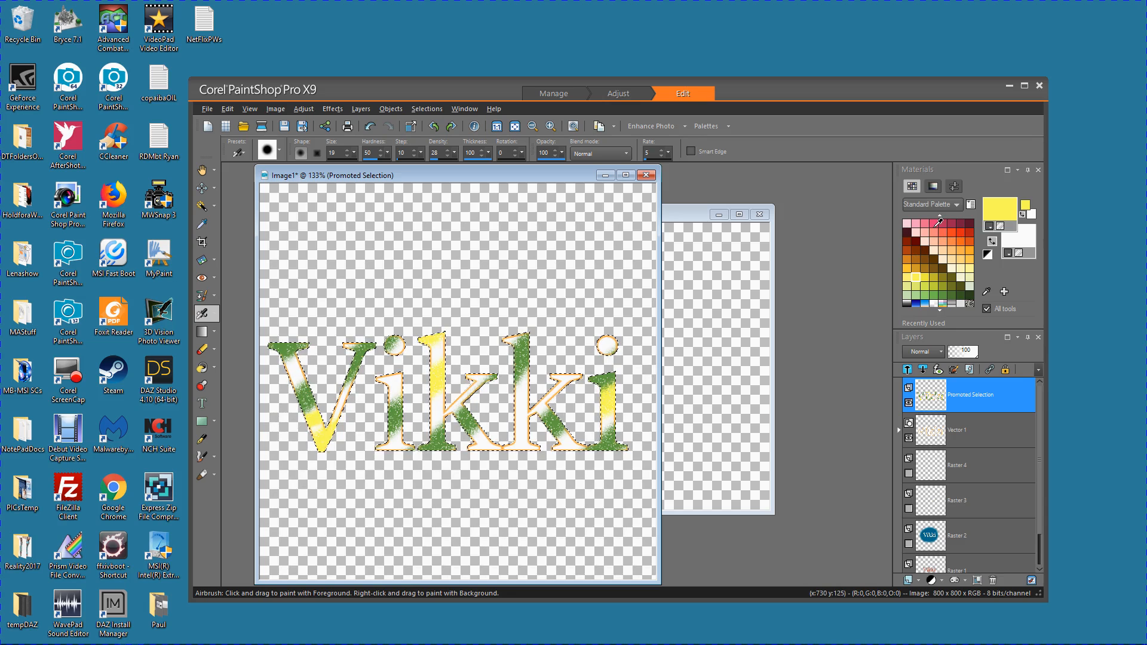
left_click(959, 232)
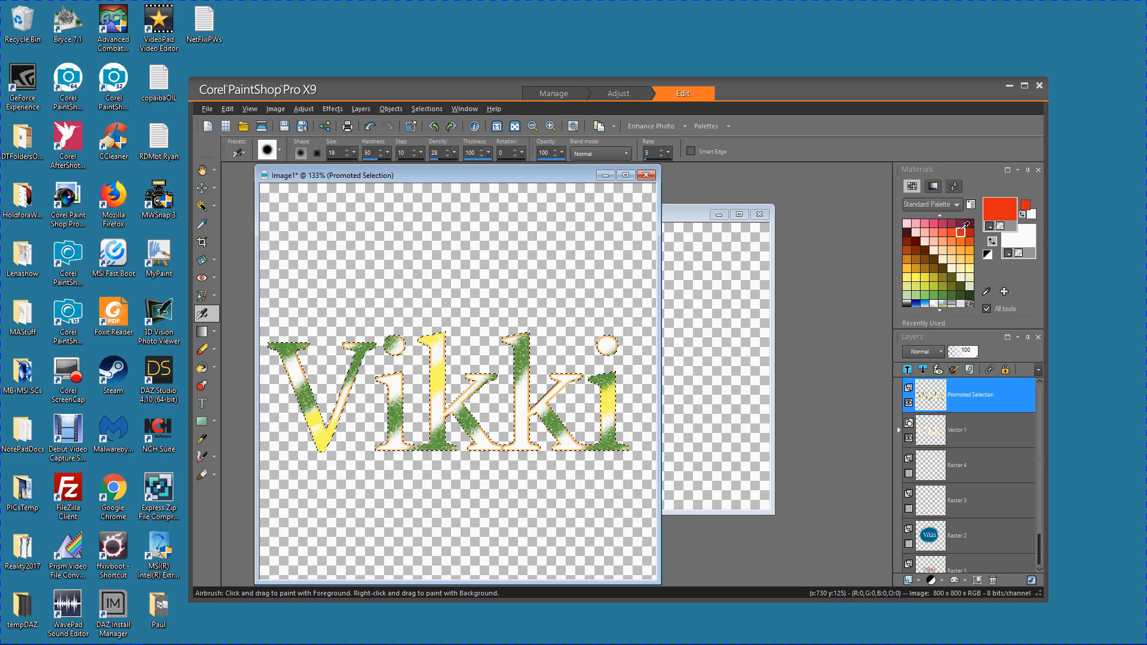
left_click_drag(327, 423, 308, 406)
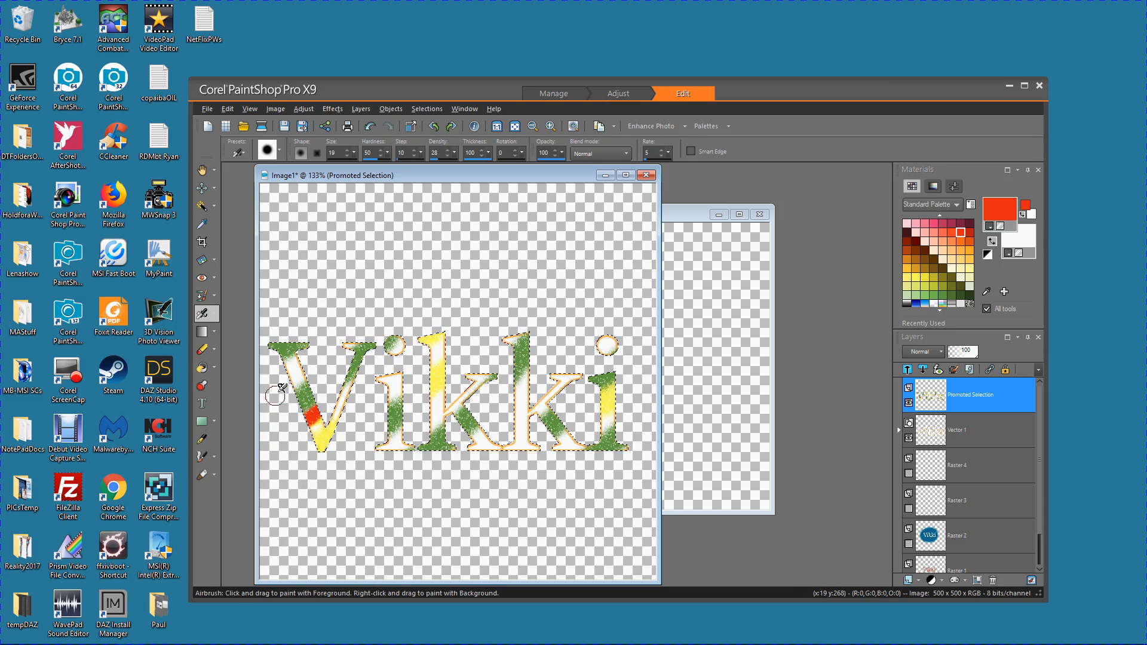
left_click_drag(295, 367, 283, 373)
left_click_drag(520, 423, 535, 410)
left_click_drag(488, 440, 496, 443)
left_click_drag(620, 412, 600, 425)
left_click_drag(444, 403, 427, 417)
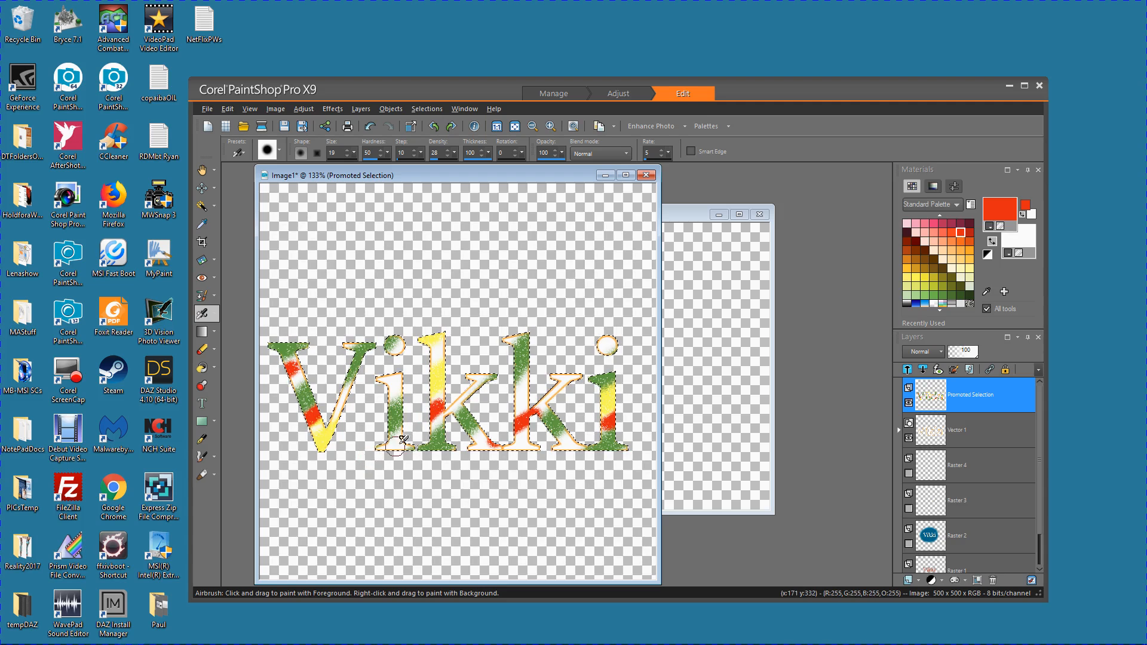
left_click_drag(392, 379, 385, 381)
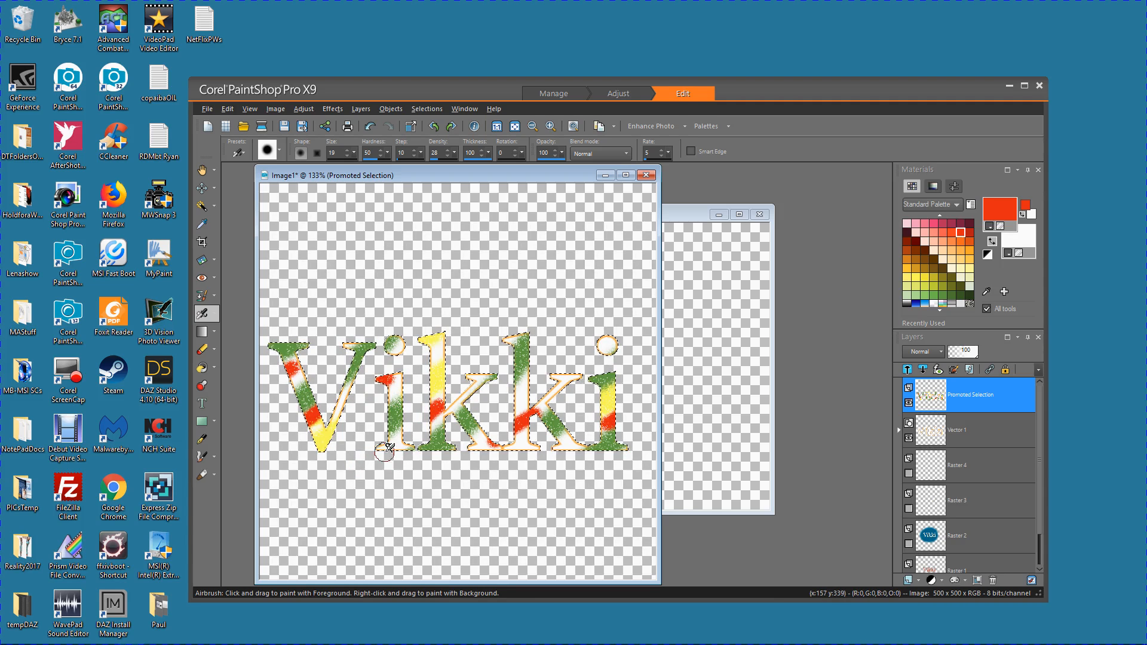
Apply a Gaussian Blur with a radius of 11.00 to the airbrushed letters
left_click(330, 110)
mouse_move(348, 301)
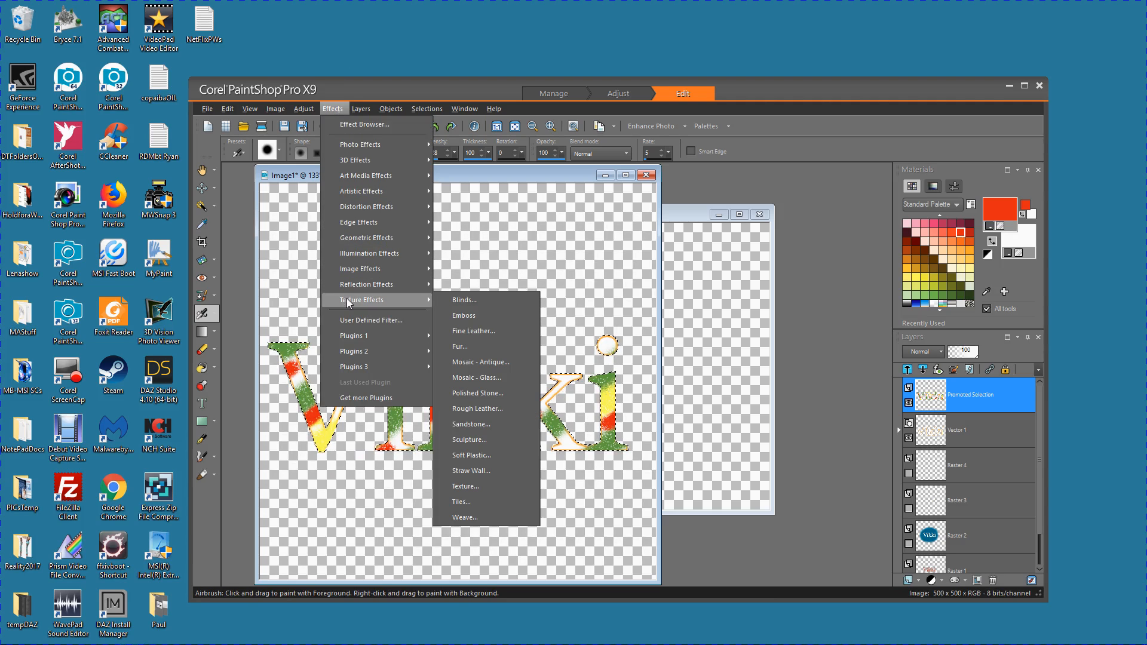
mouse_move(304, 110)
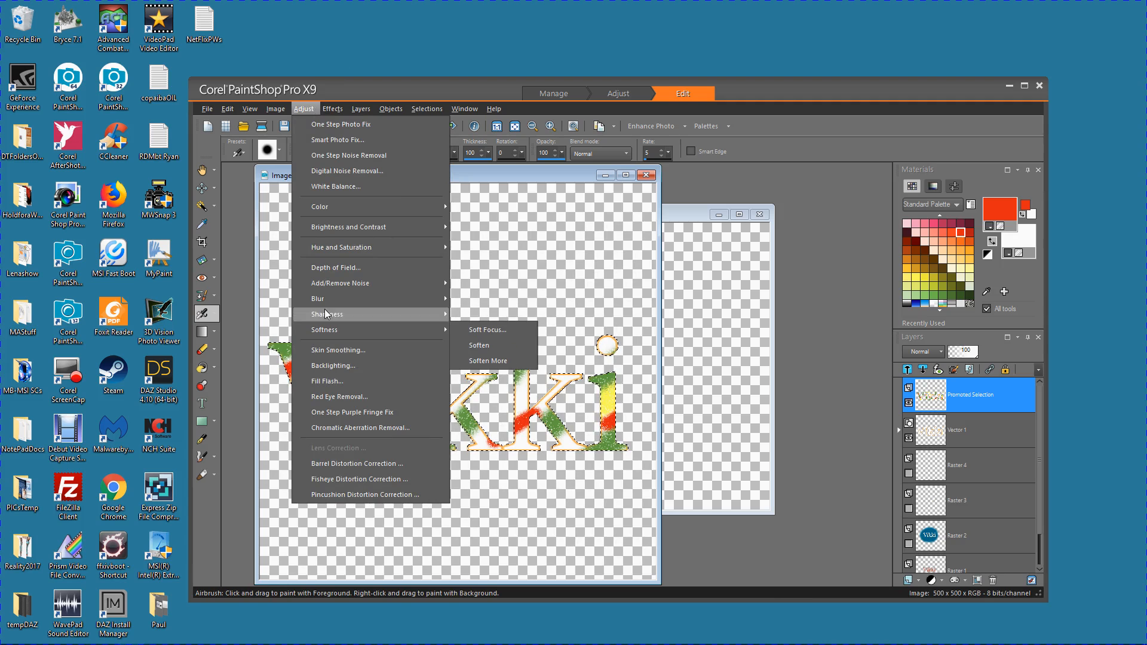
left_click(491, 346)
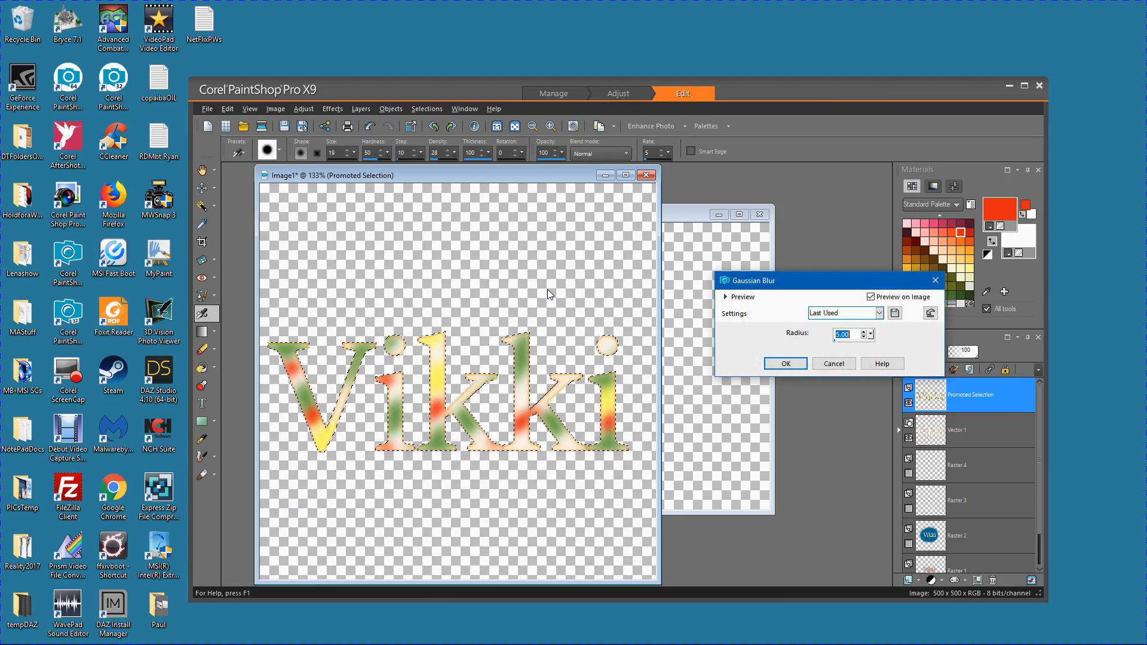
left_click(863, 332)
left_click(862, 332)
left_click(863, 332)
left_click(862, 332)
left_click(863, 332)
left_click(863, 332)
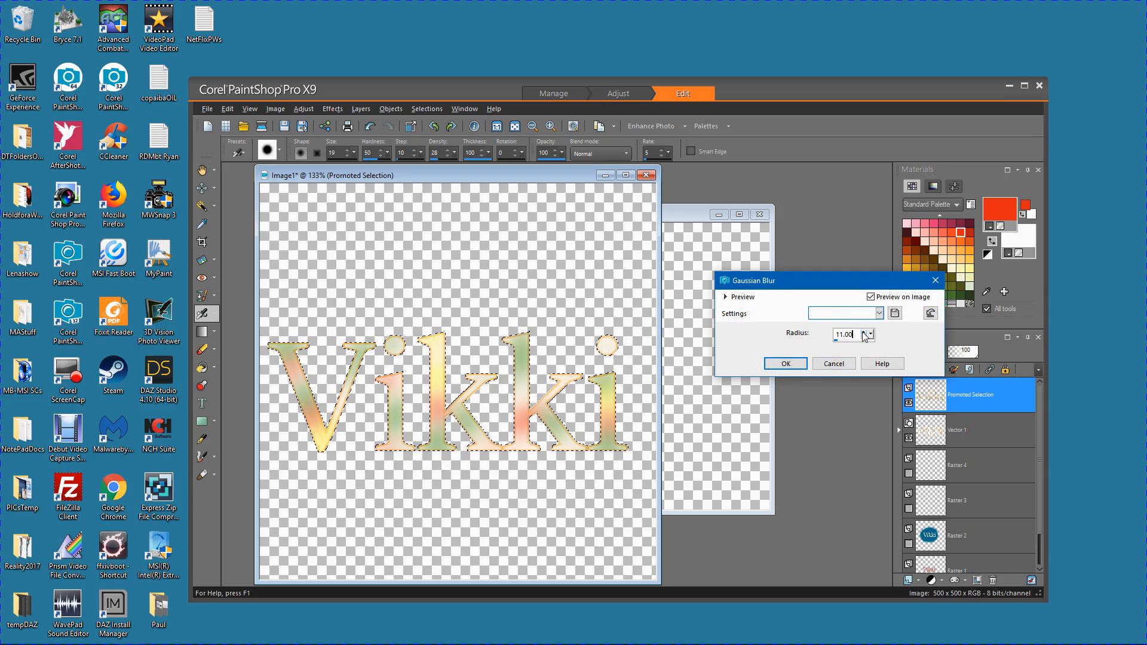
left_click(786, 364)
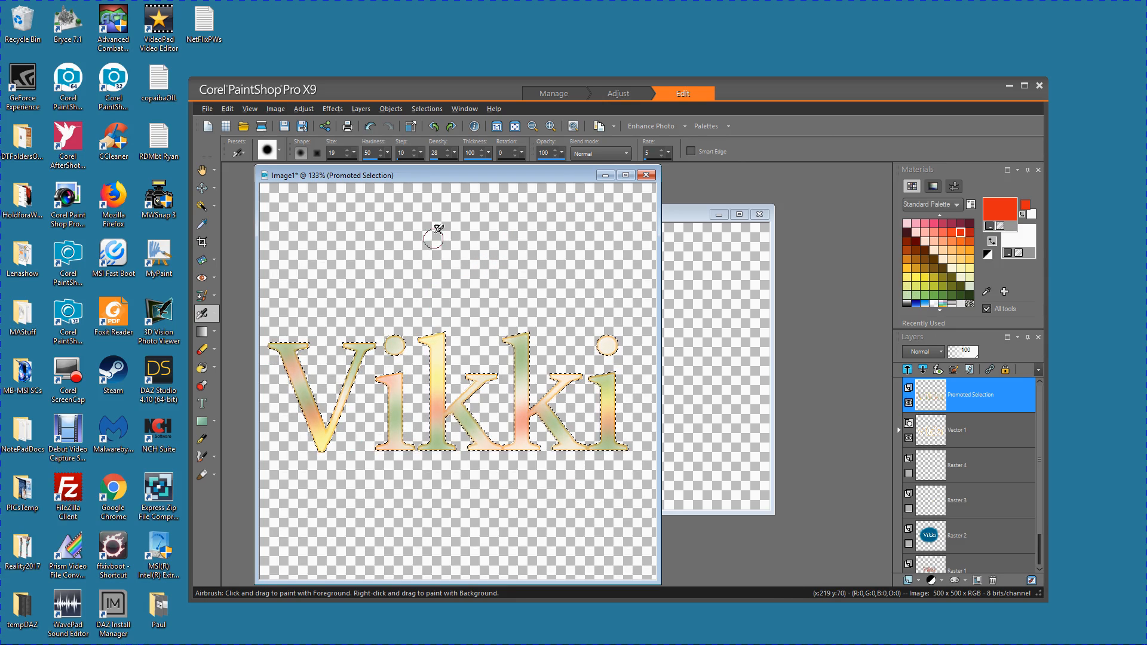
Invert the selection, airbrush red strokes around the letters, undo them and invert the selection back to the letters
left_click(425, 110)
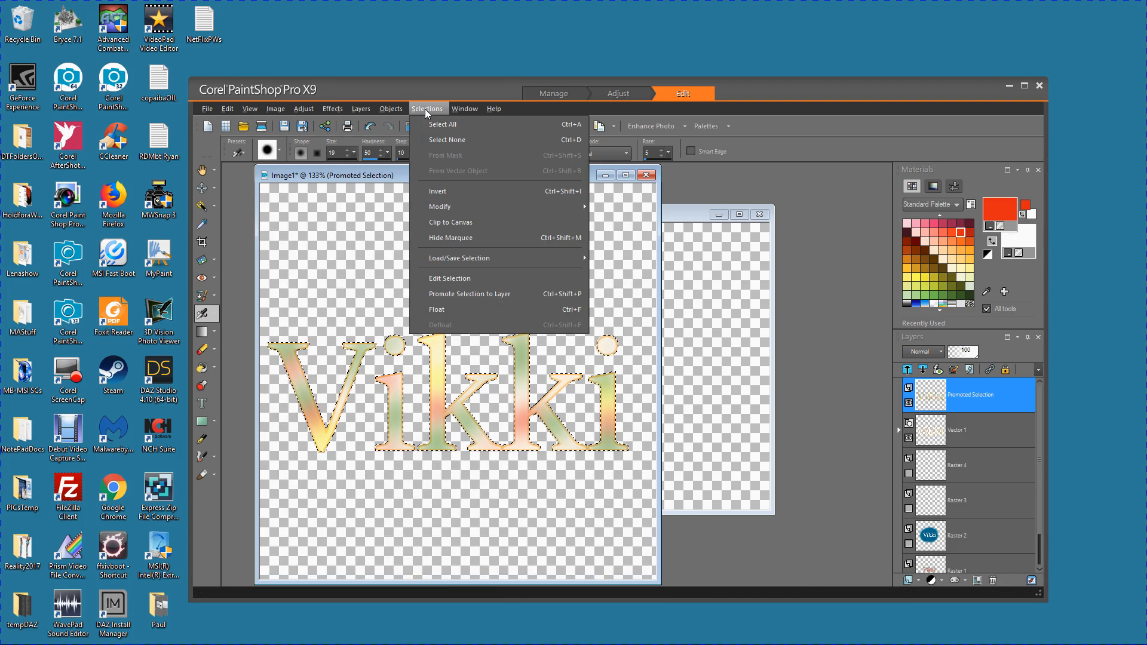
left_click(443, 191)
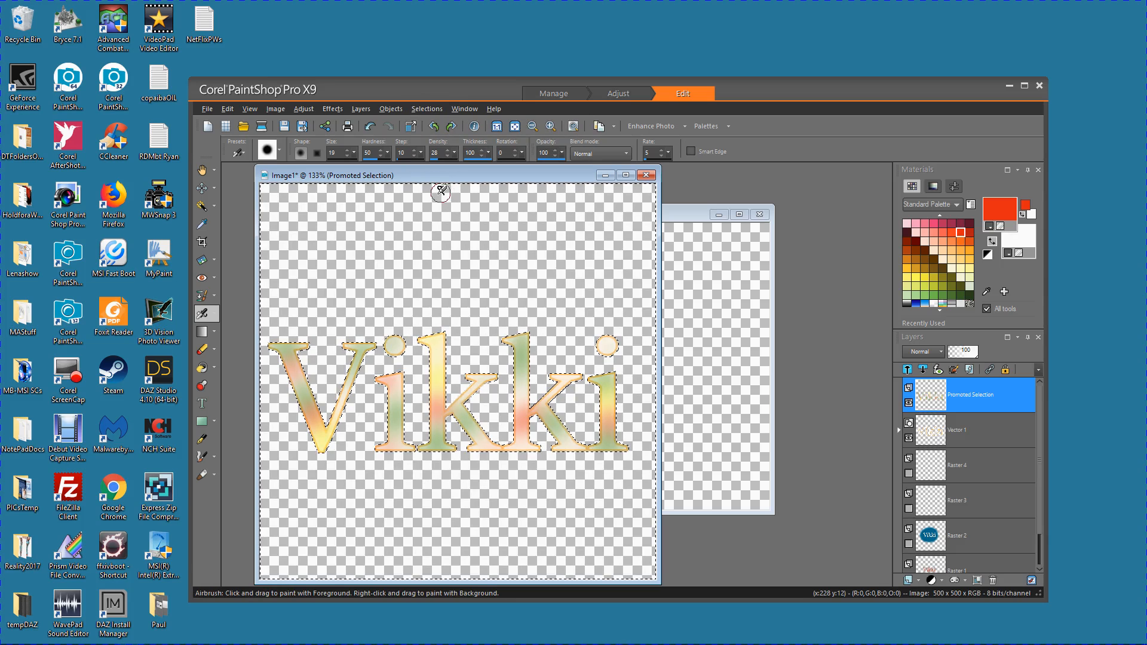
mouse_move(513, 229)
left_mouse_down()
mouse_move(494, 245)
mouse_move(449, 224)
mouse_move(420, 250)
mouse_move(437, 284)
left_mouse_up()
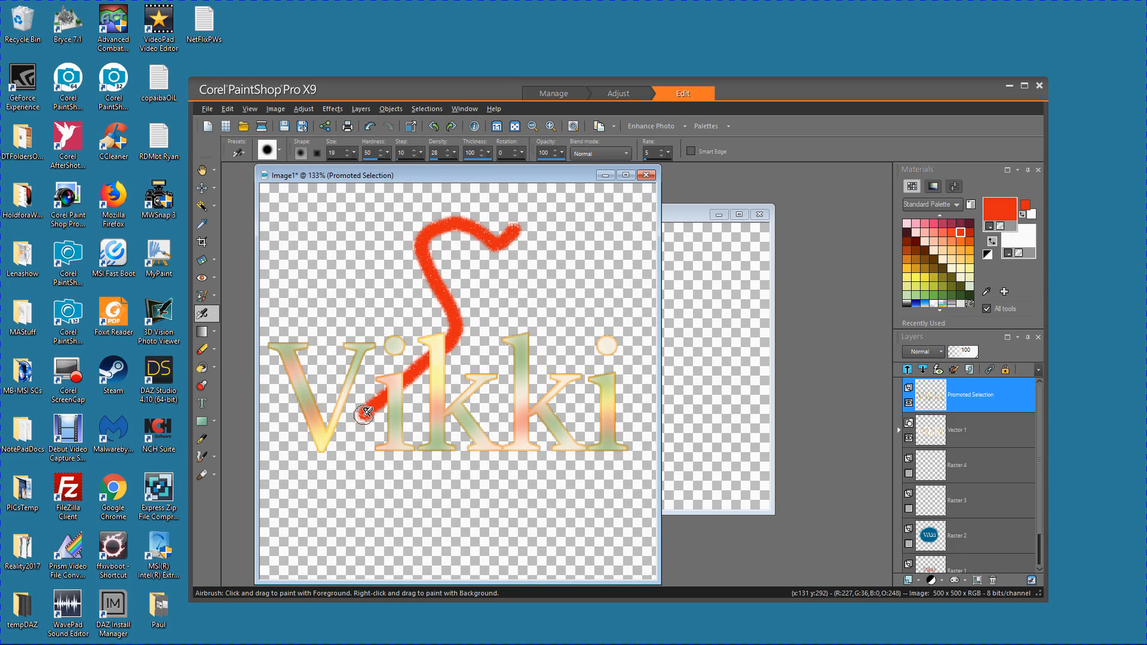
mouse_move(579, 310)
left_mouse_down()
mouse_move(575, 279)
mouse_move(541, 273)
mouse_move(397, 288)
mouse_move(359, 273)
mouse_move(354, 240)
mouse_move(368, 261)
mouse_move(357, 282)
mouse_move(311, 280)
left_mouse_up()
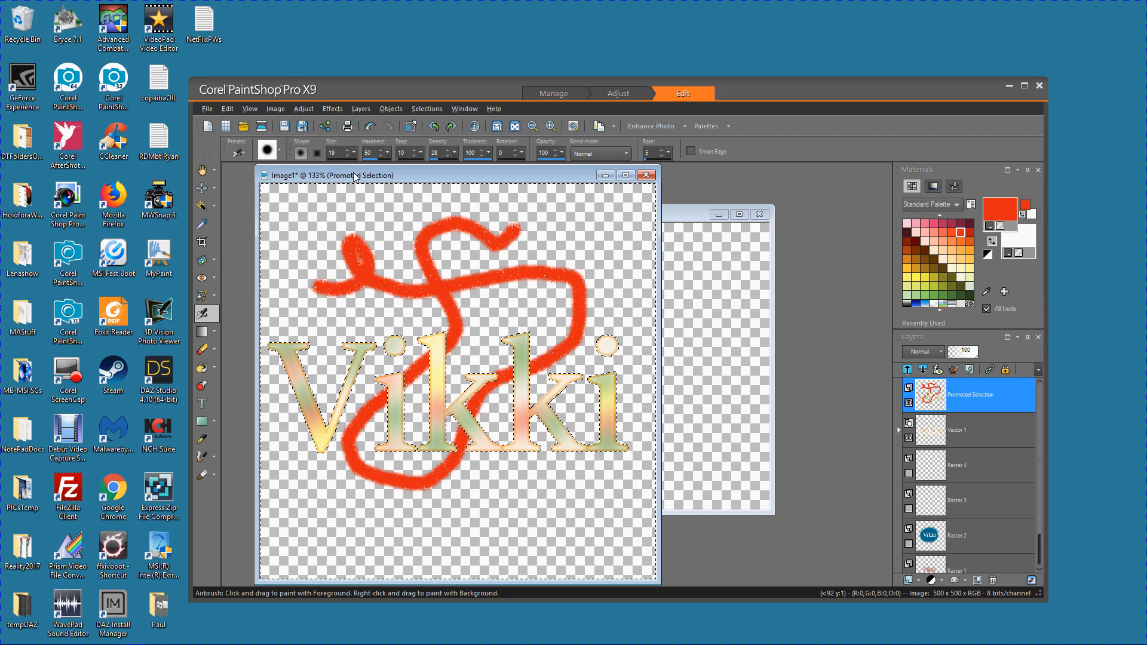
left_click(369, 128)
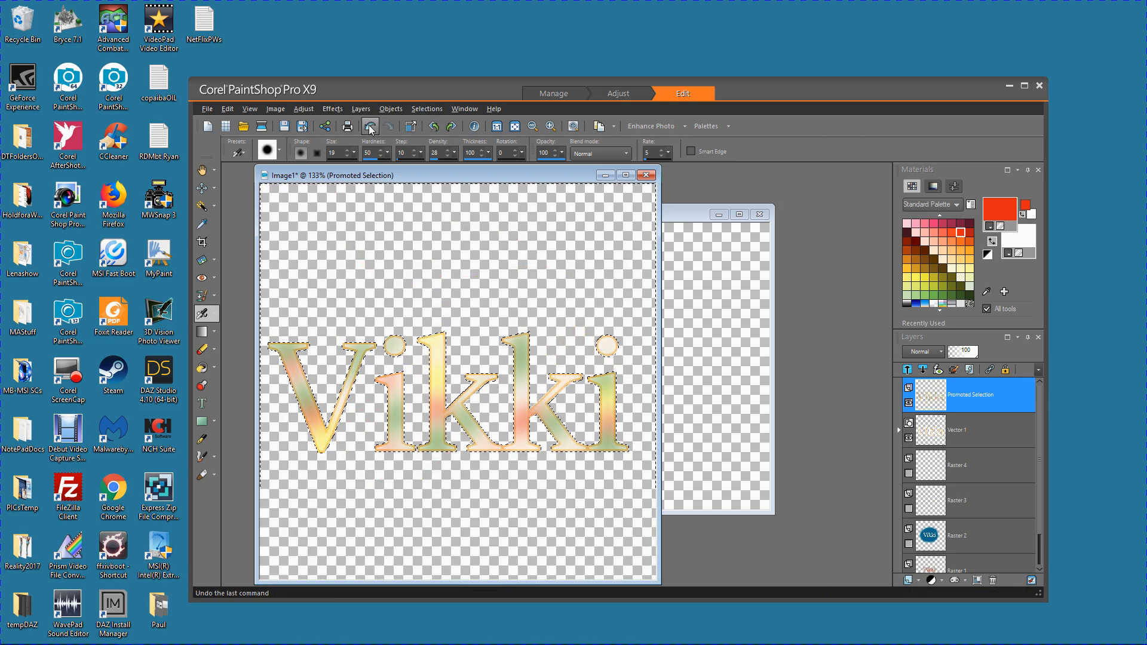
left_click(421, 109)
left_click(441, 190)
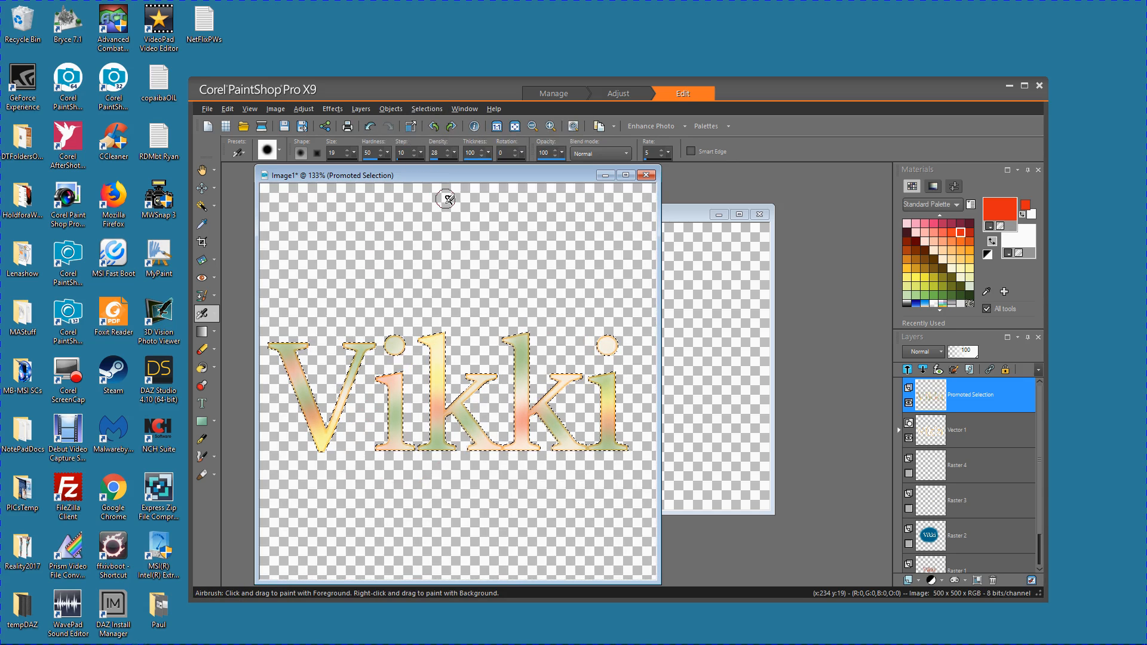
Airbrush red dabs on the V, the foot of the first k, and the stem and top of the second k
left_click_drag(296, 420, 310, 414)
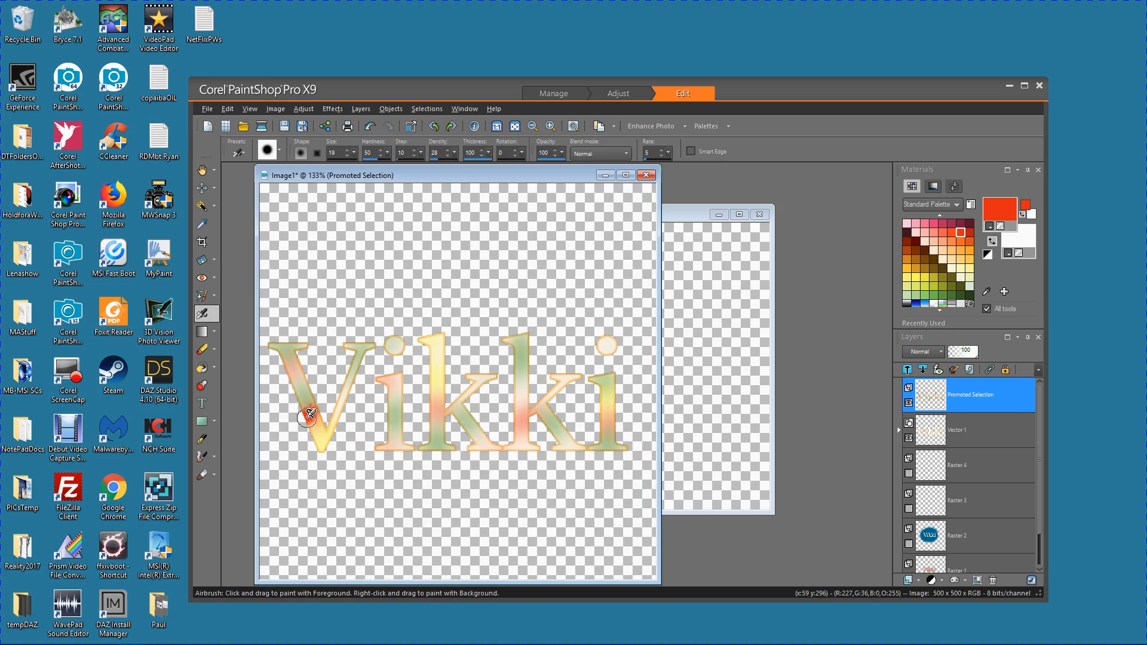
left_click(520, 423)
left_click(486, 439)
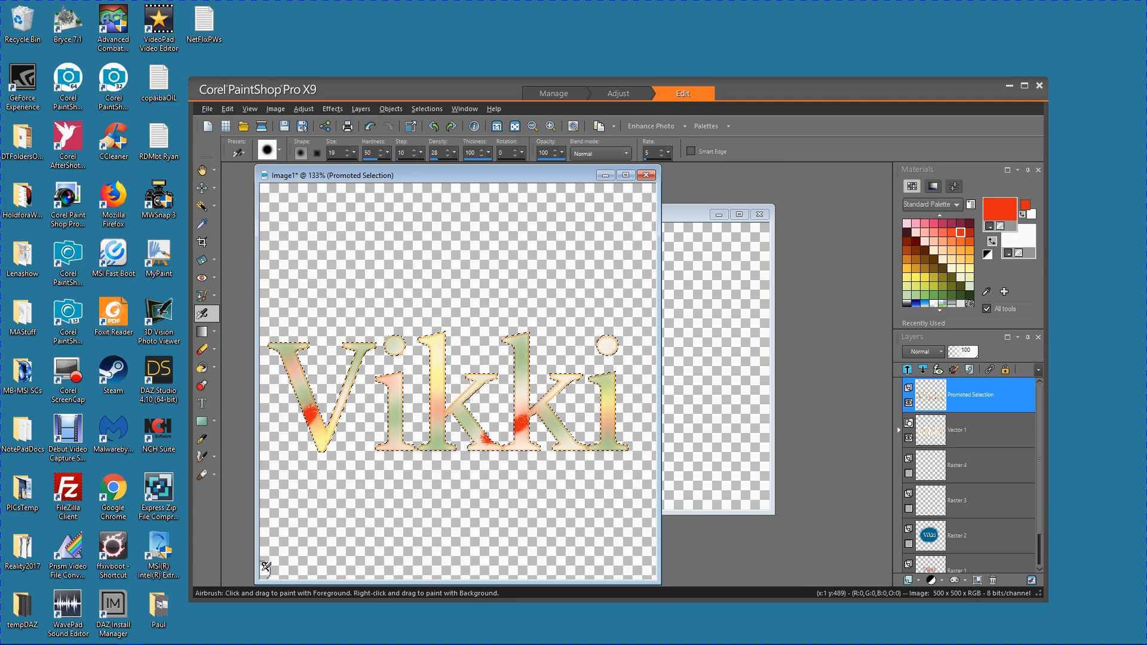
left_click(514, 339)
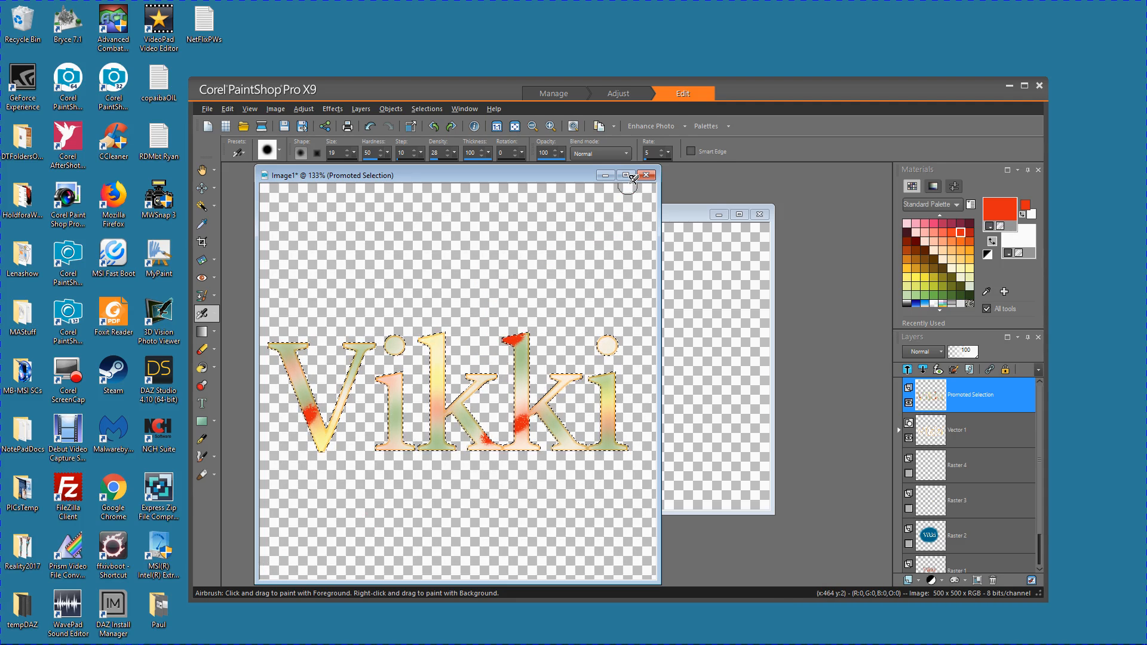
Close Image1 and GreenApple Light without saving their changes
left_click(645, 174)
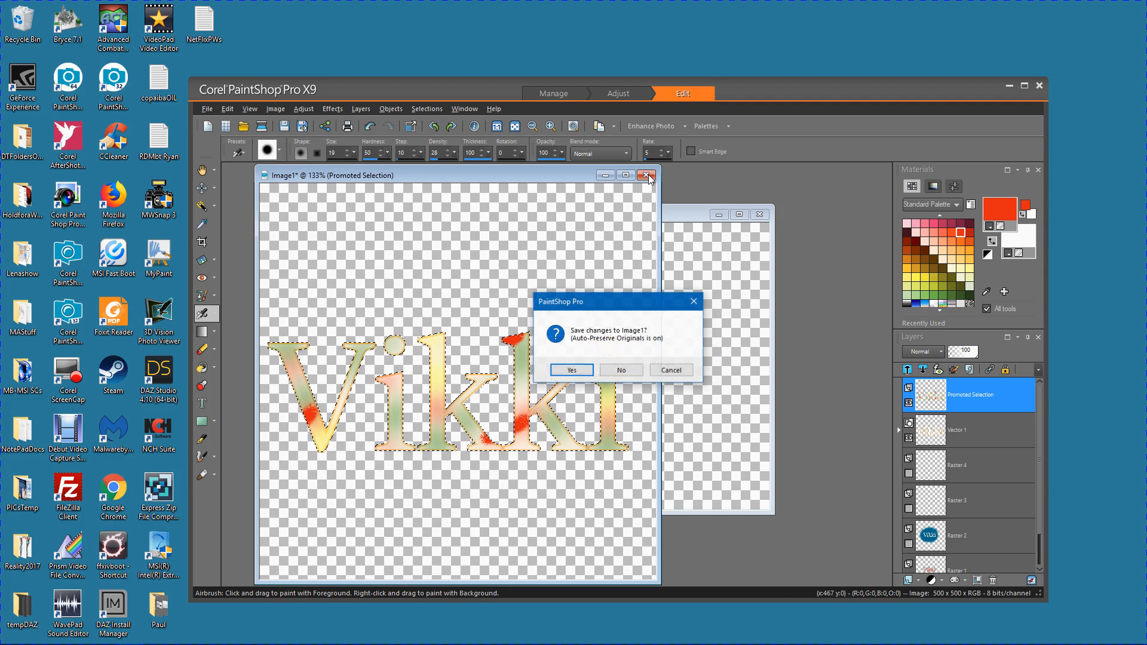
left_click(621, 370)
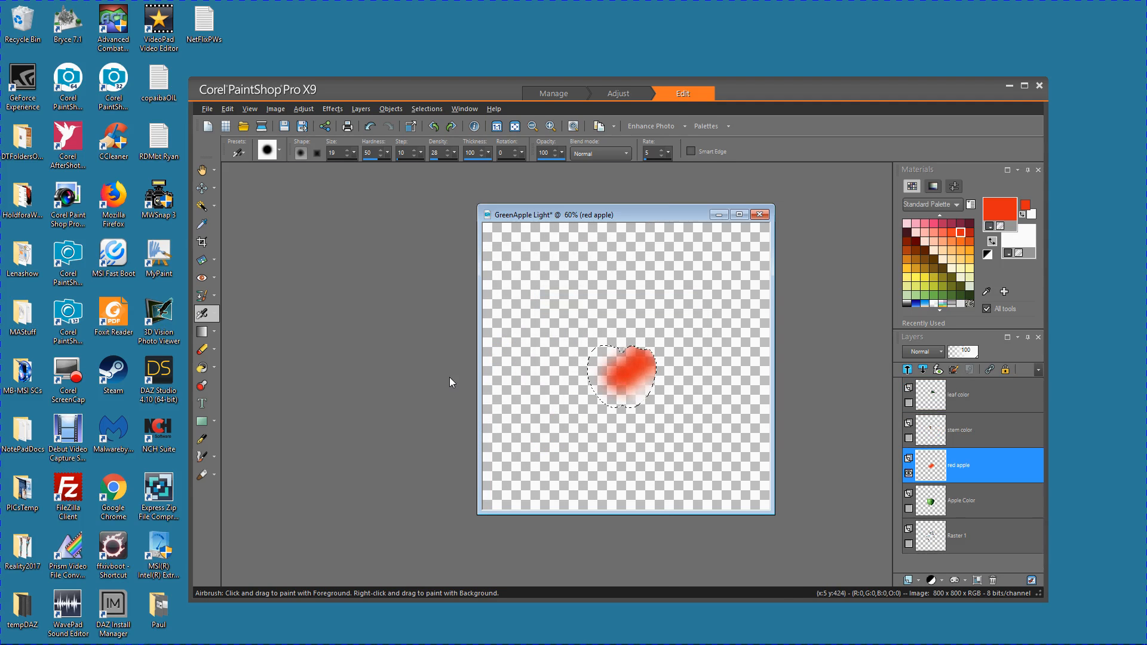
left_click(760, 215)
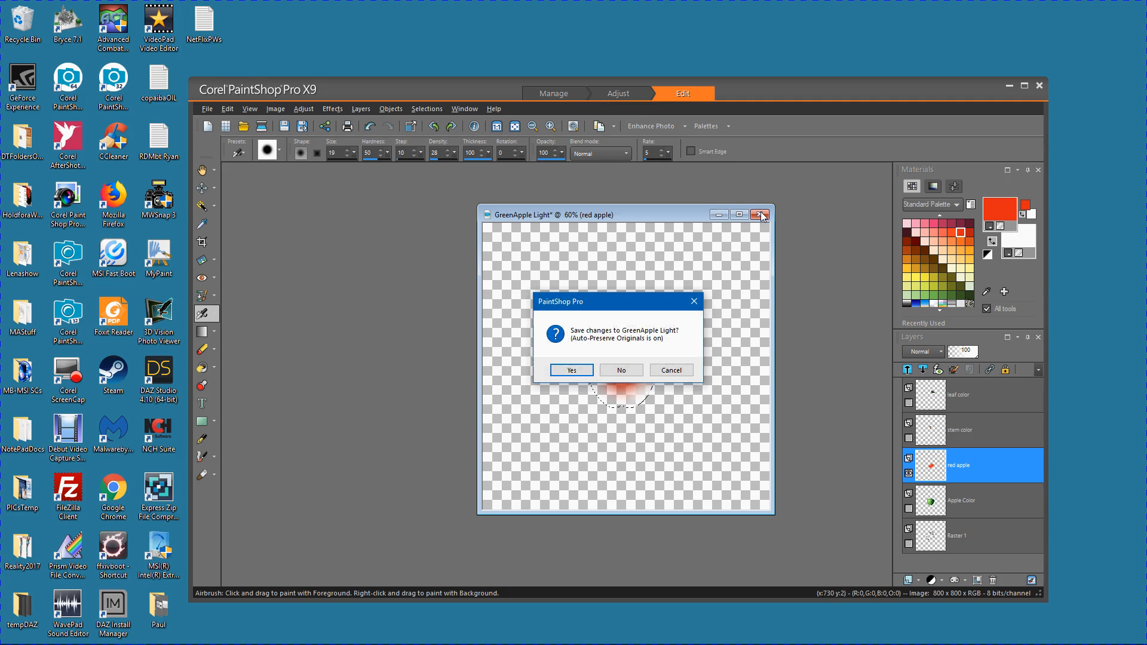
left_click(621, 372)
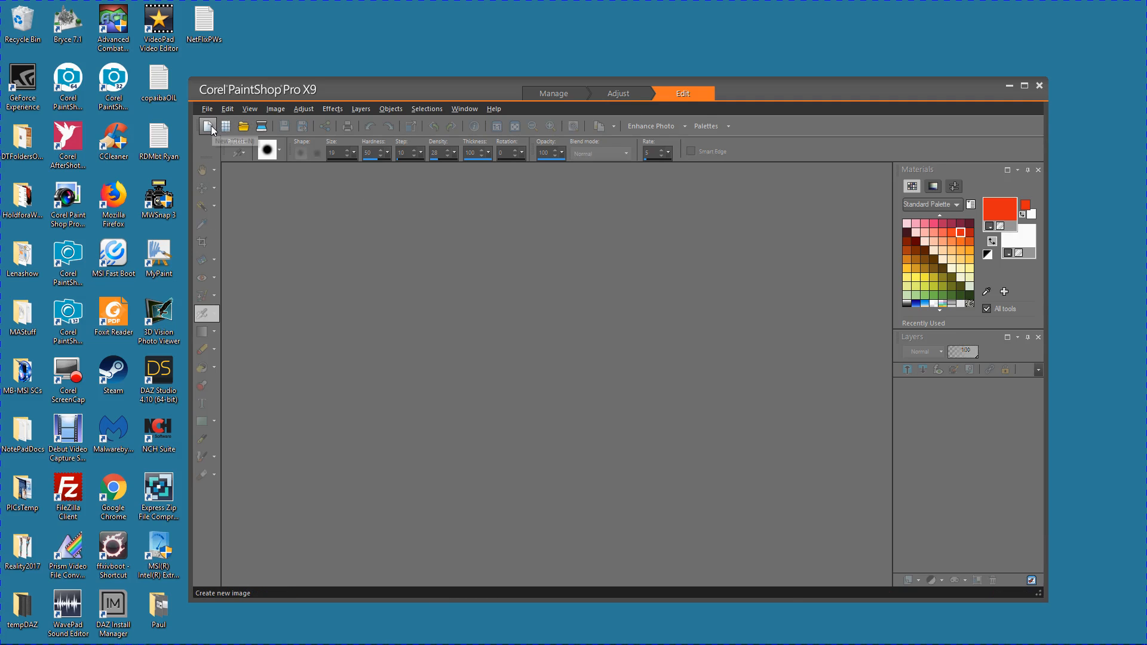
Open the greenapple image from the APPLE folder
left_click(243, 128)
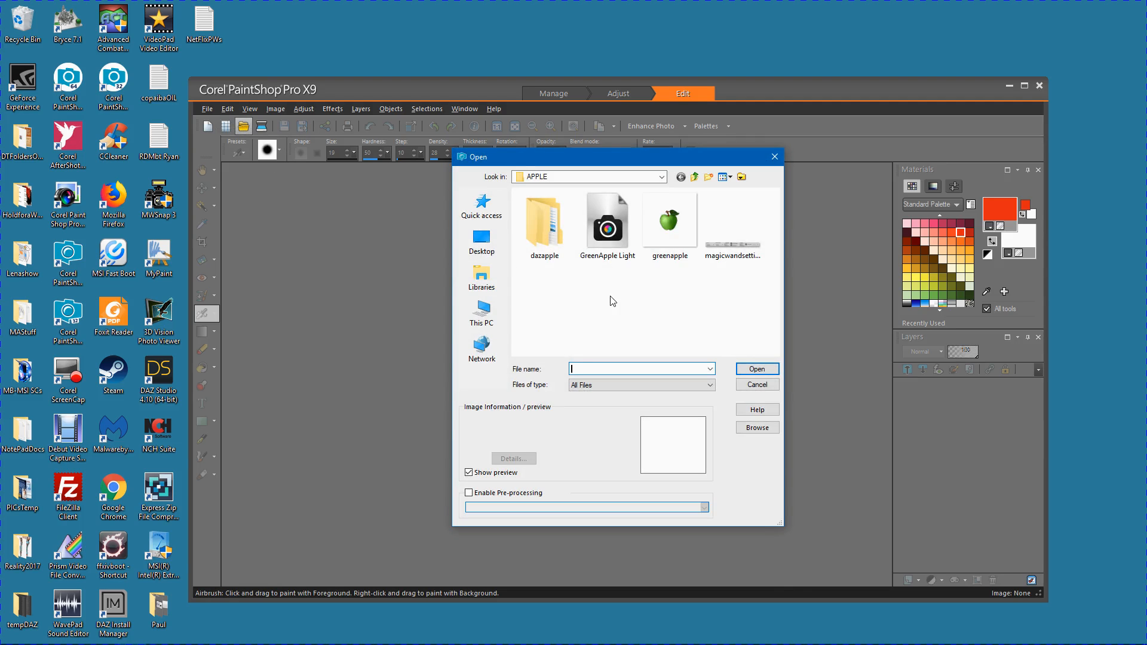
double_click(673, 226)
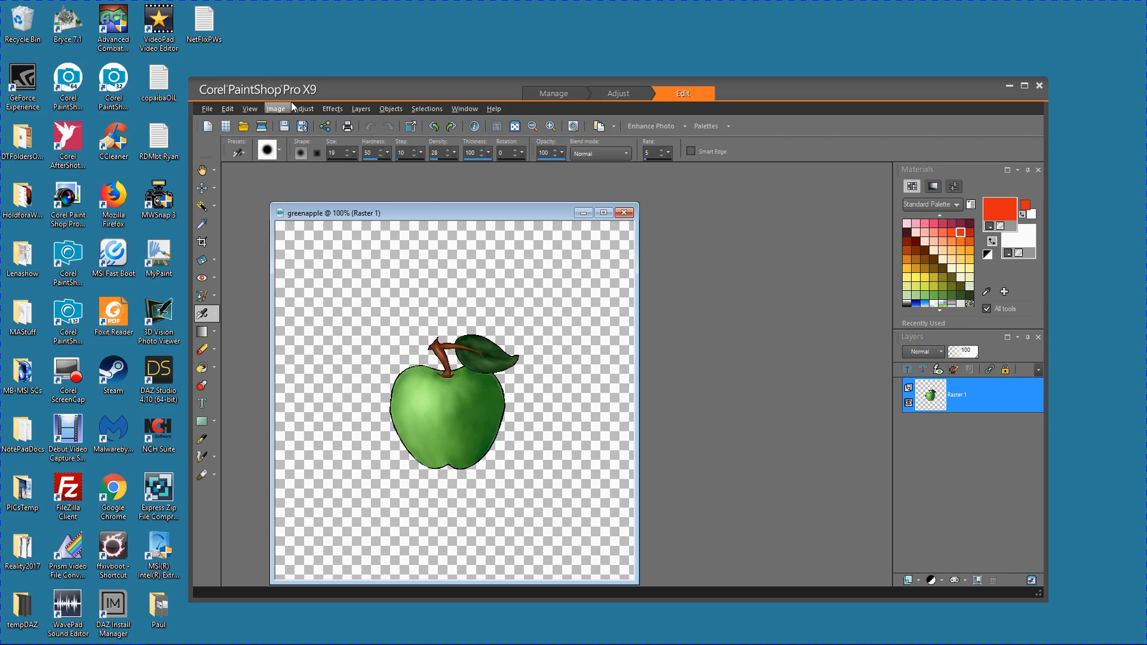
Apply the Emboss at Alpha plugin from MuRa's Seamless to the green apple with its default settings
left_click(329, 109)
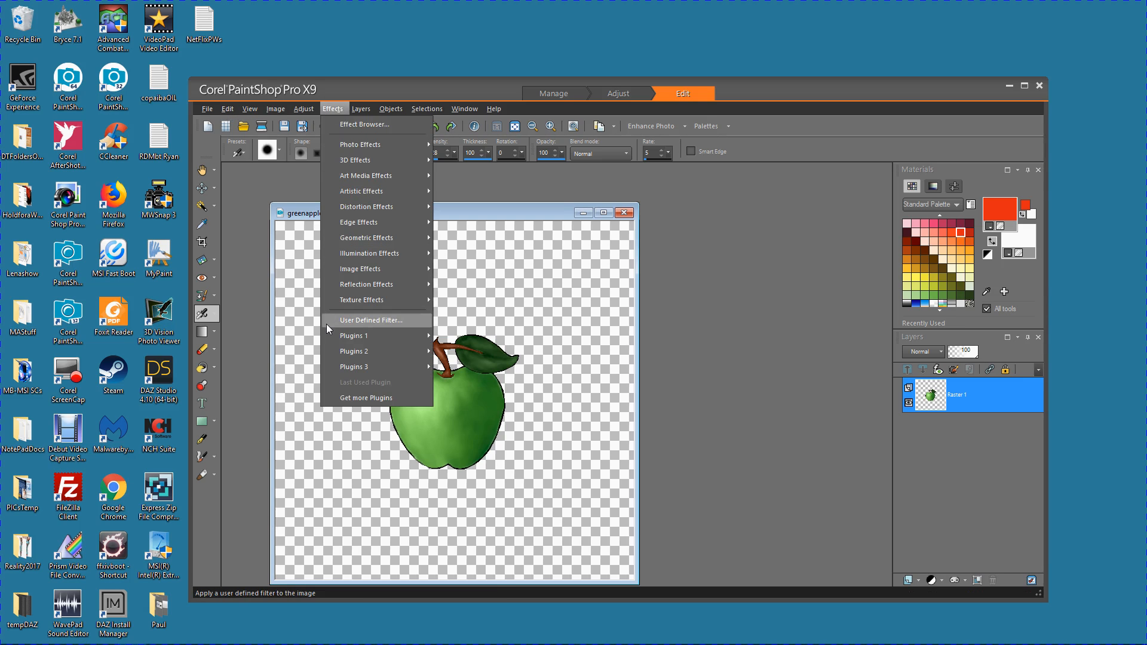
mouse_move(342, 332)
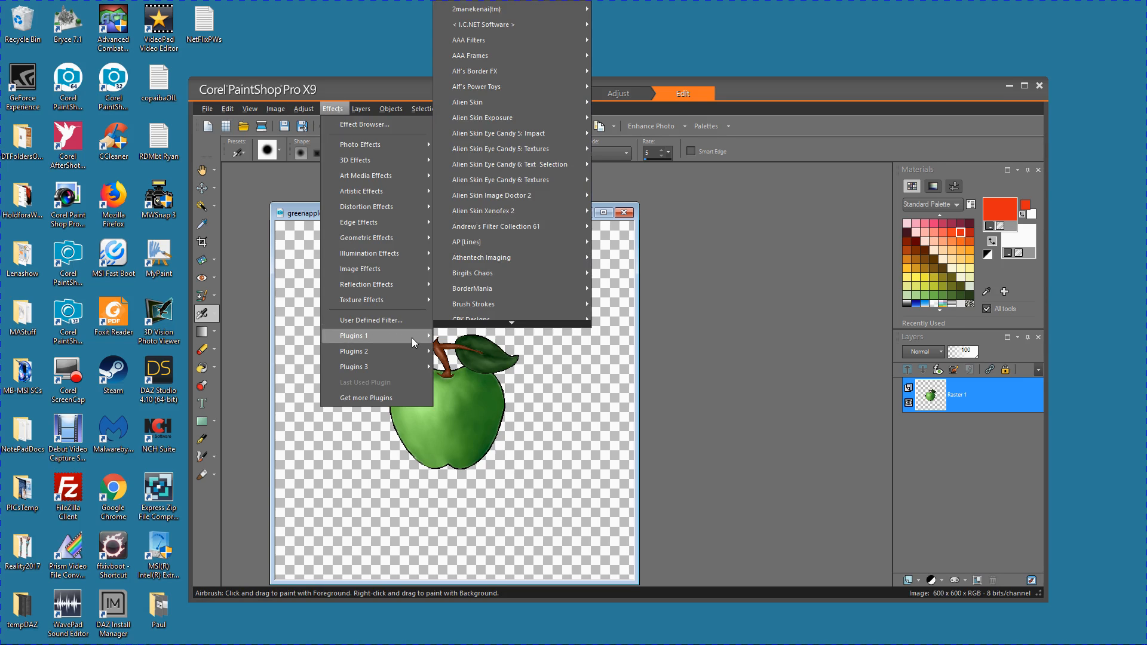
mouse_move(511, 322)
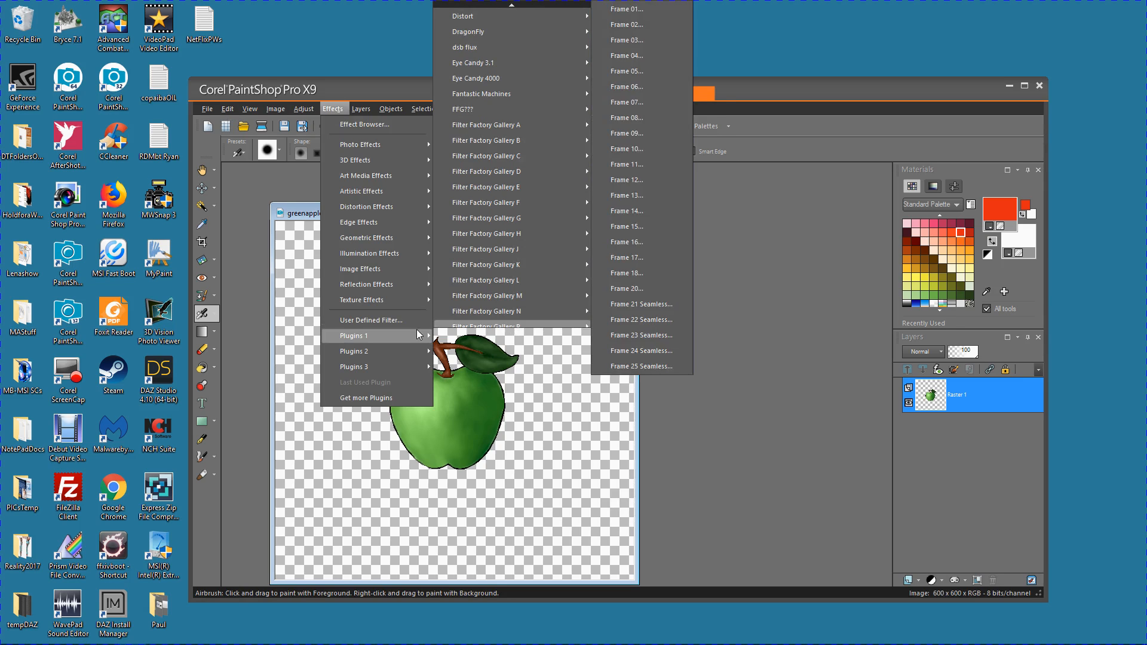
mouse_move(341, 357)
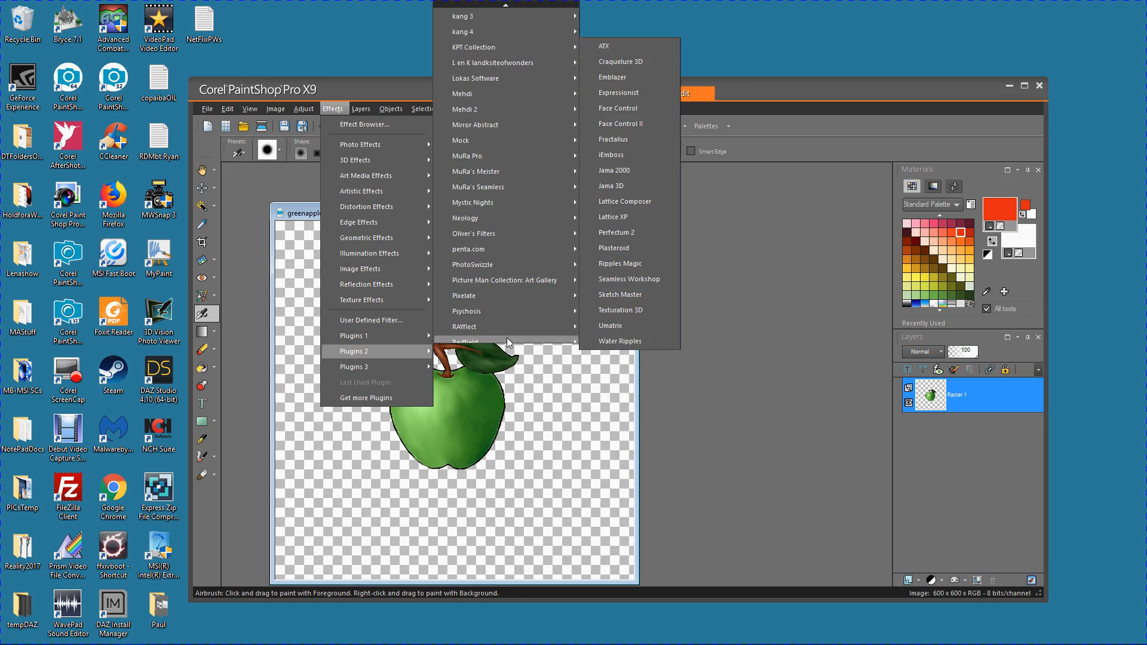
mouse_move(486, 177)
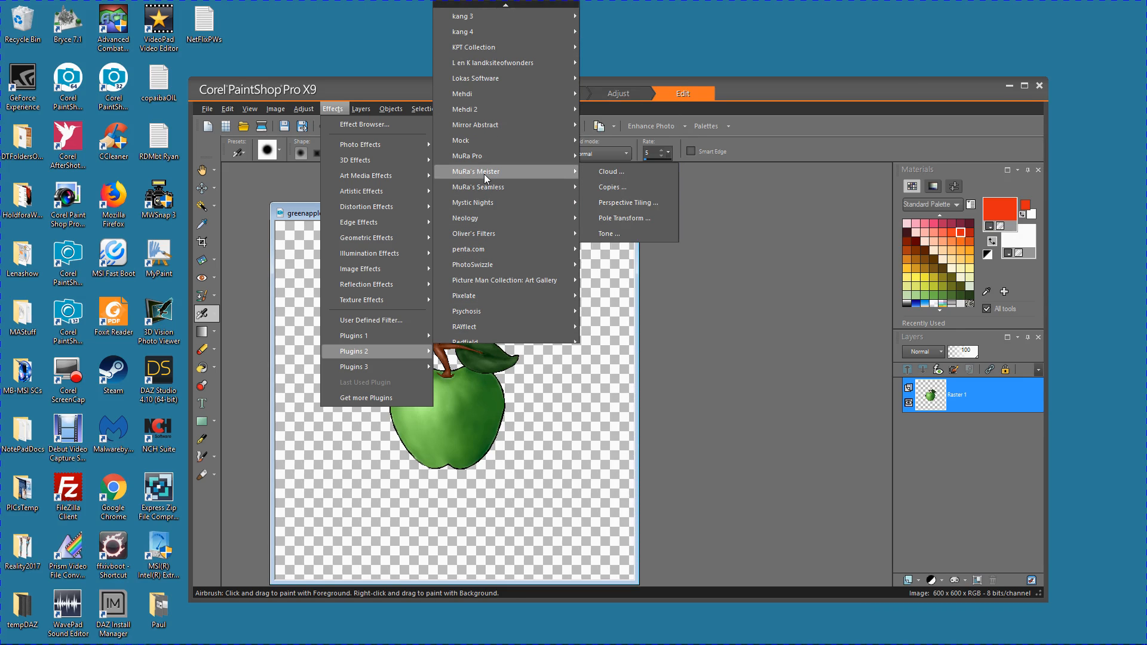
mouse_move(486, 153)
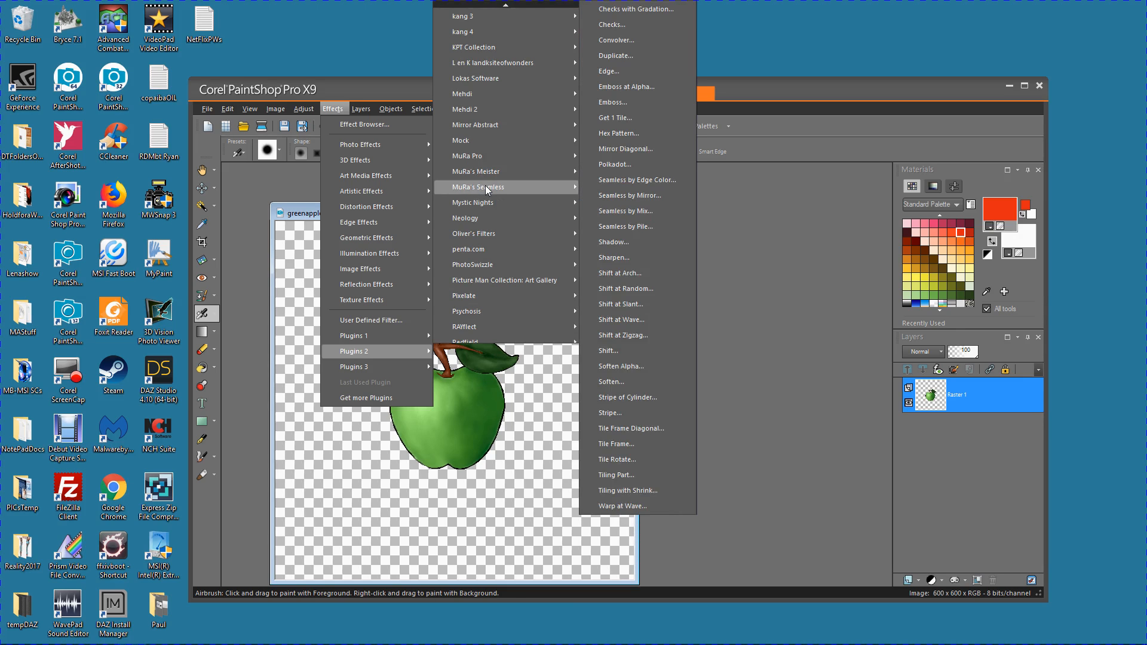
mouse_move(553, 187)
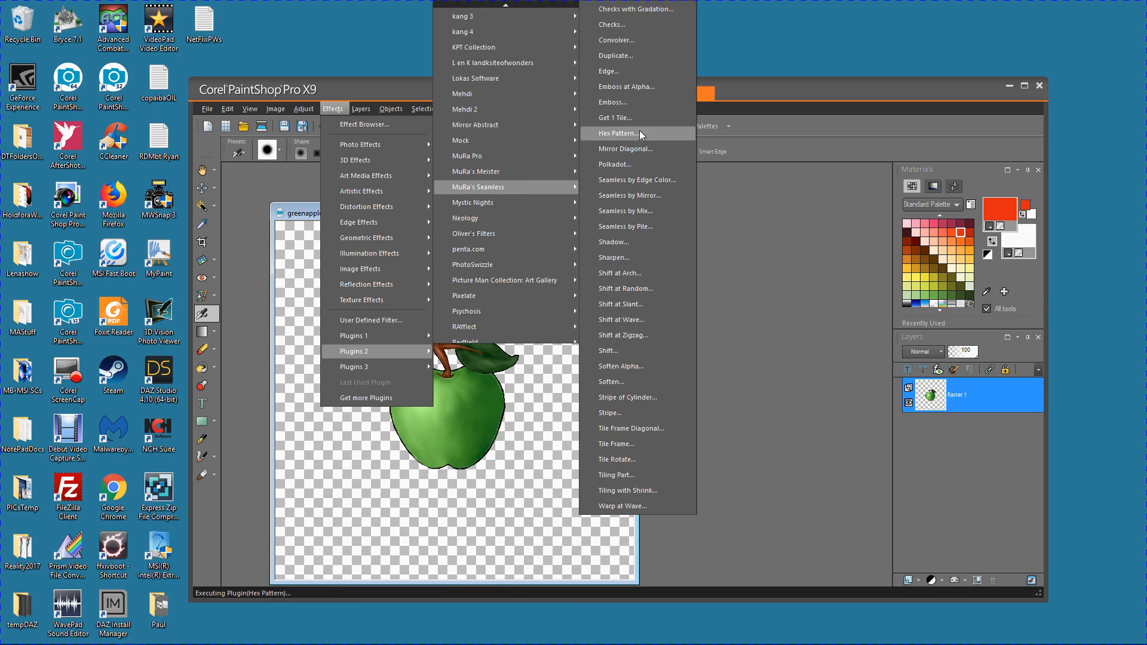
left_click(625, 87)
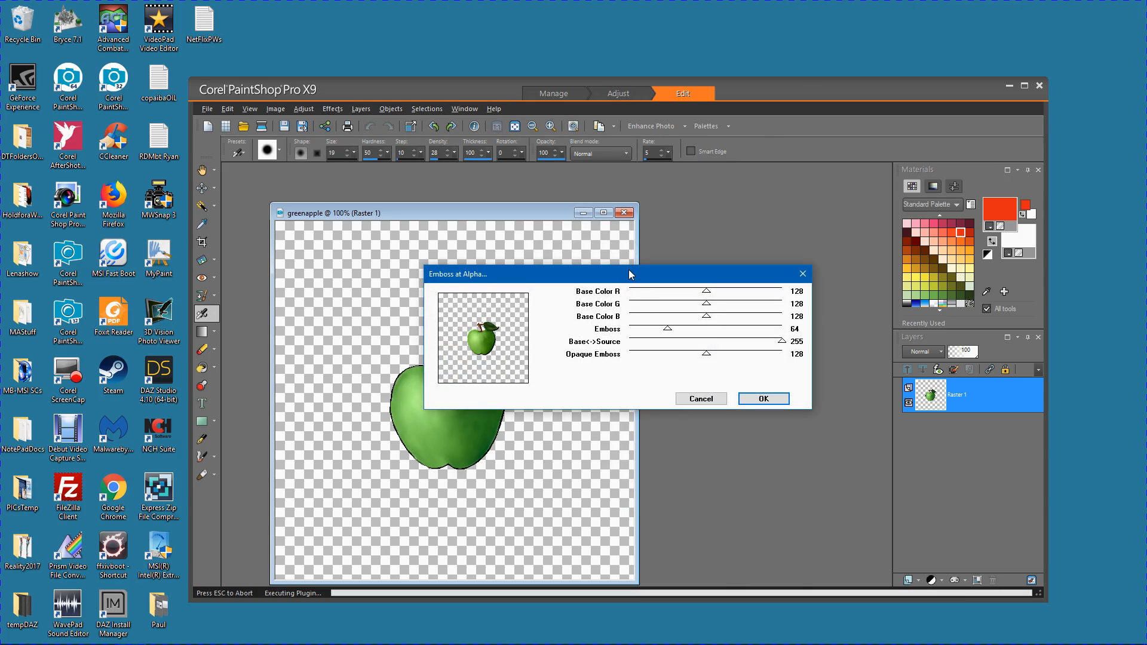
left_click_drag(628, 270, 716, 226)
left_click(846, 353)
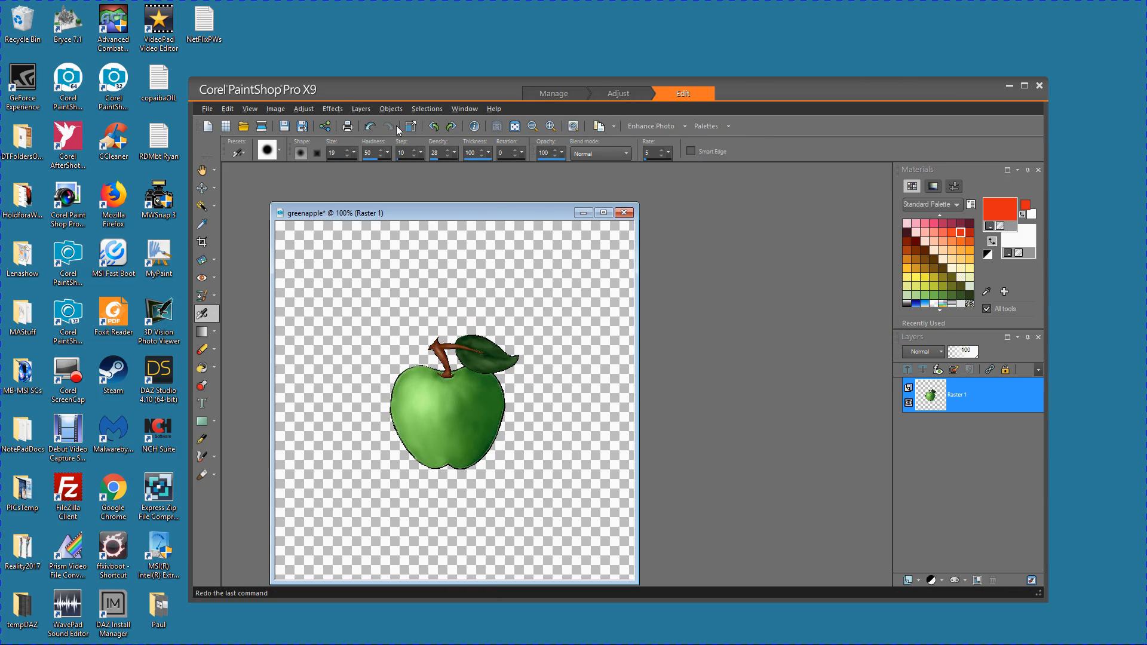
left_click(332, 109)
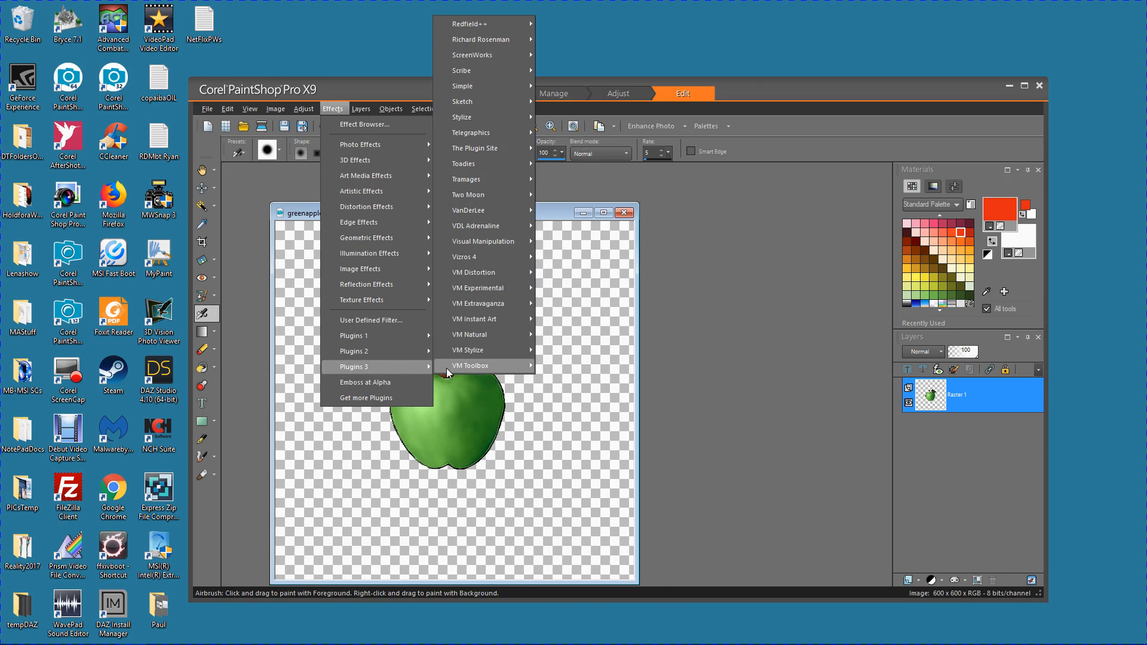
mouse_move(469, 368)
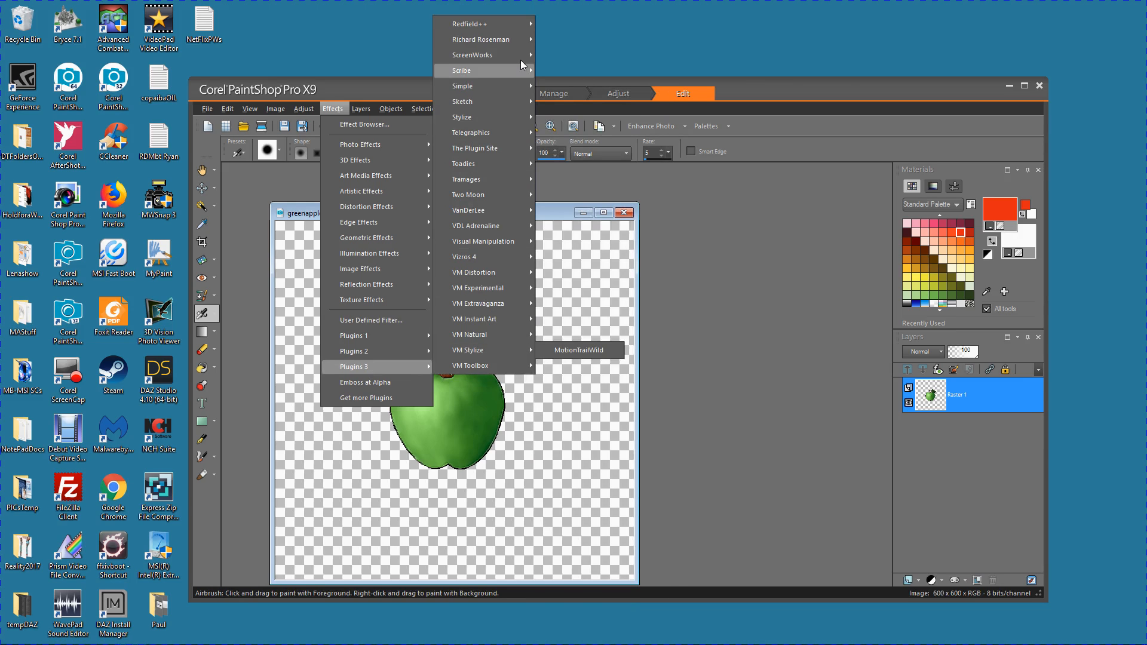
mouse_move(521, 38)
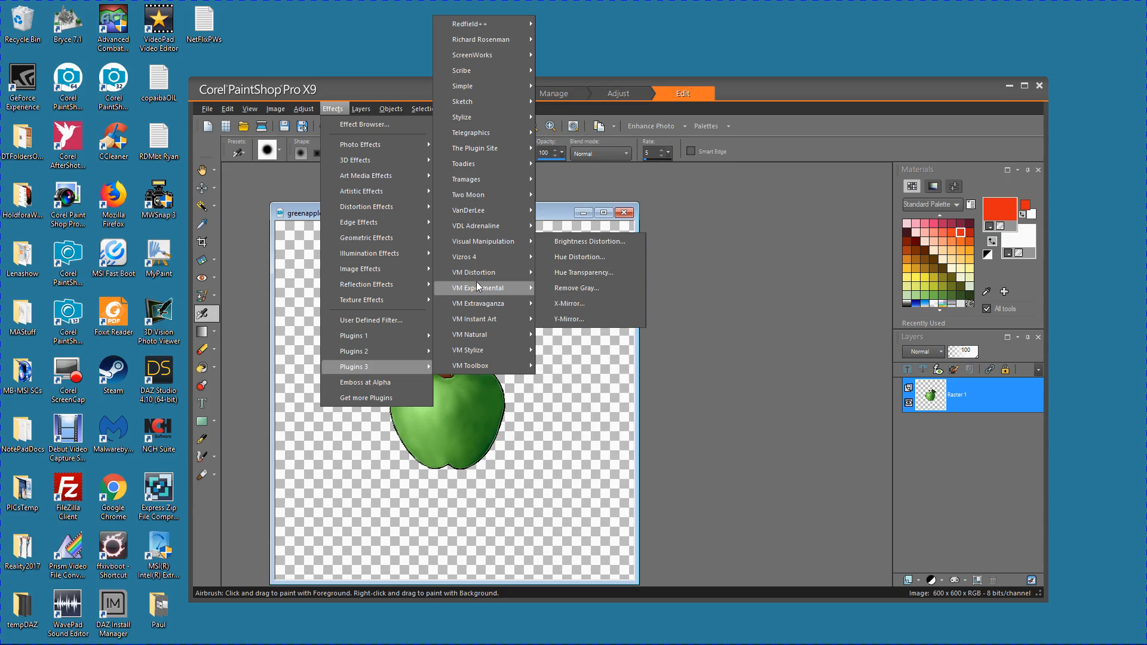
mouse_move(477, 282)
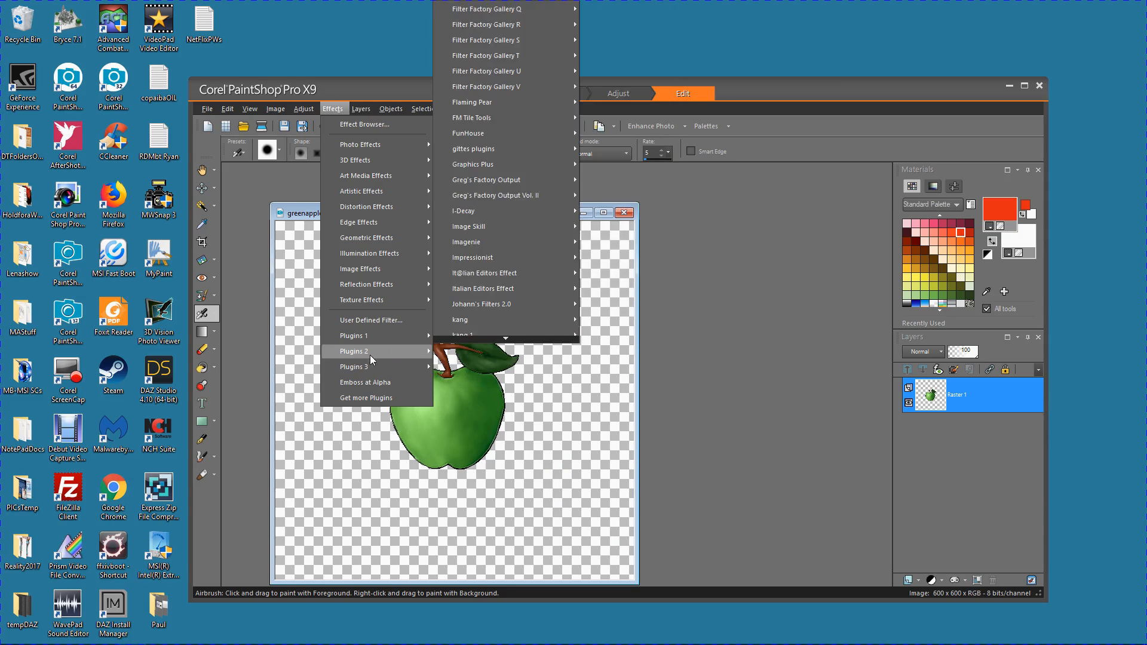
left_click(522, 182)
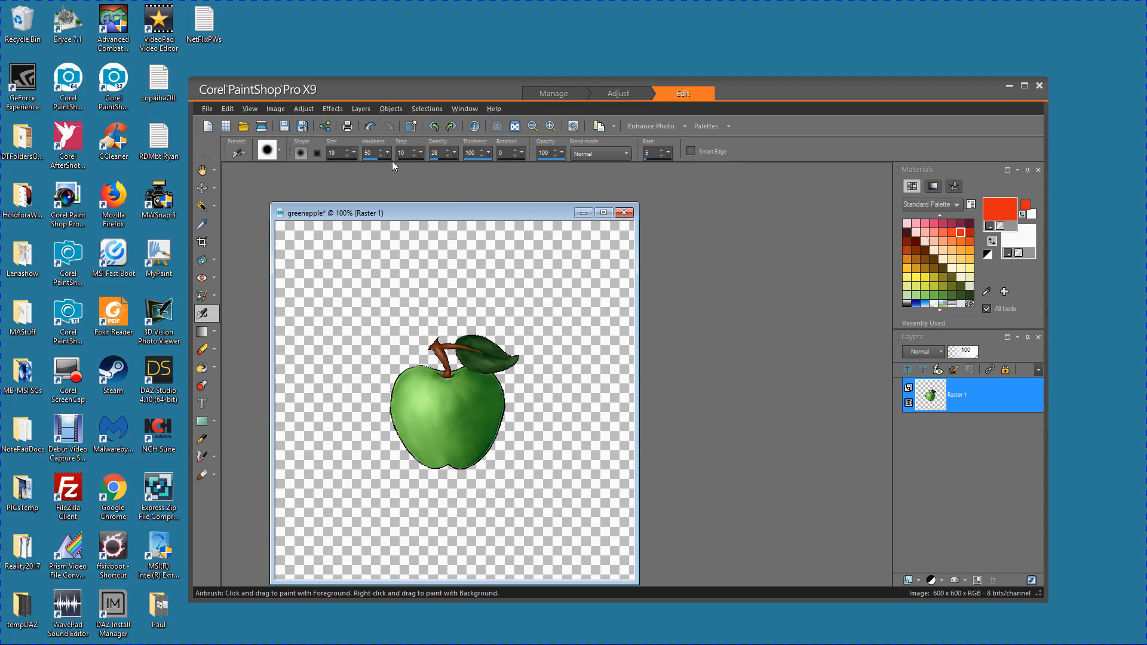
Review the plug-in folders in the File Locations preferences and close the dialog without making changes
left_click(207, 109)
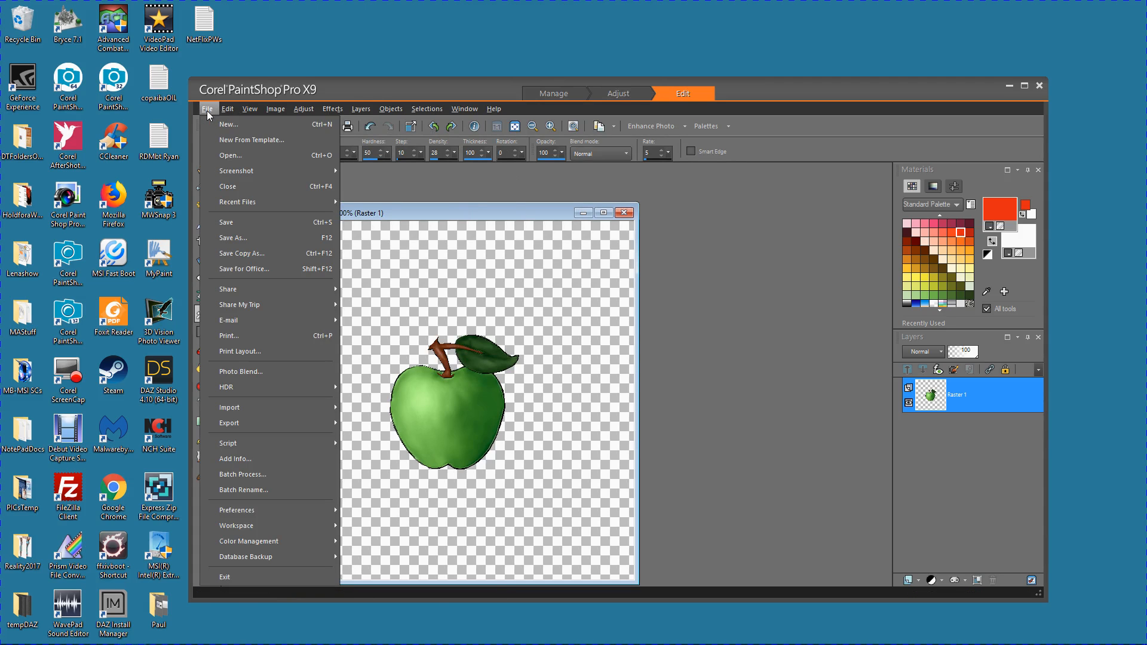
mouse_move(241, 511)
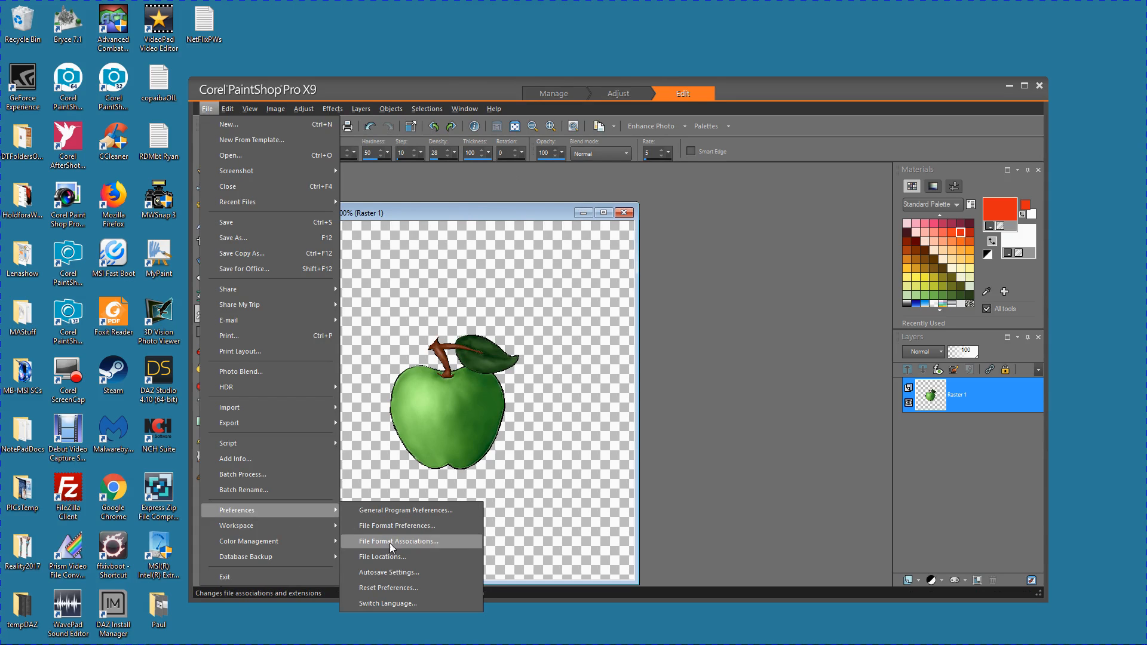
left_click(382, 557)
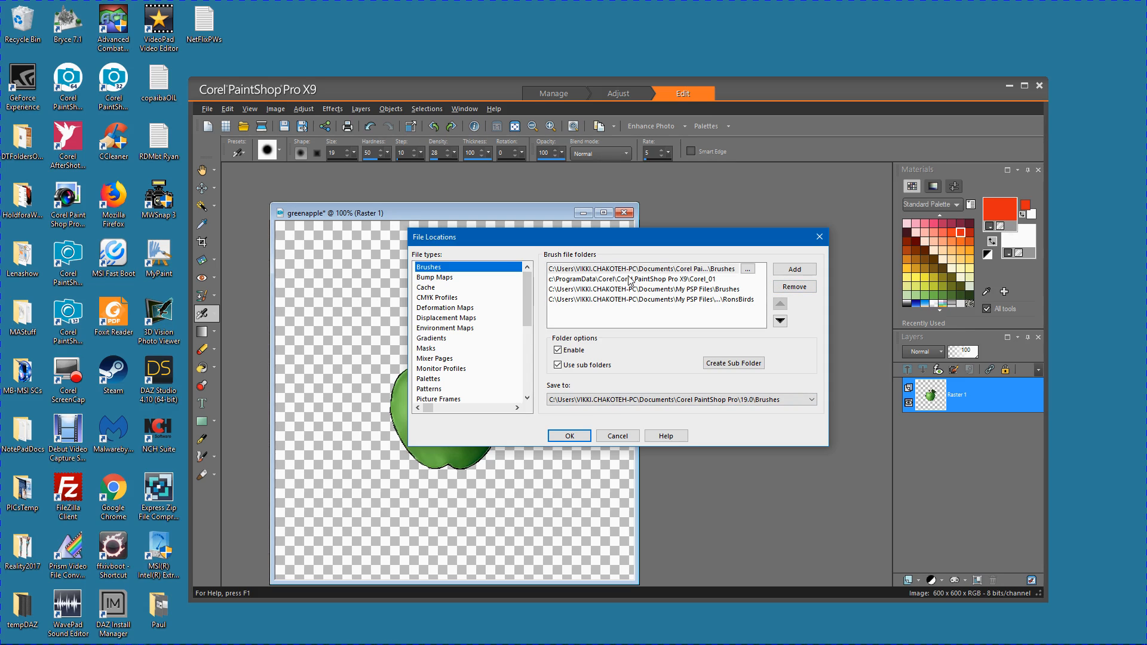
scroll(452, 332, "down", 2)
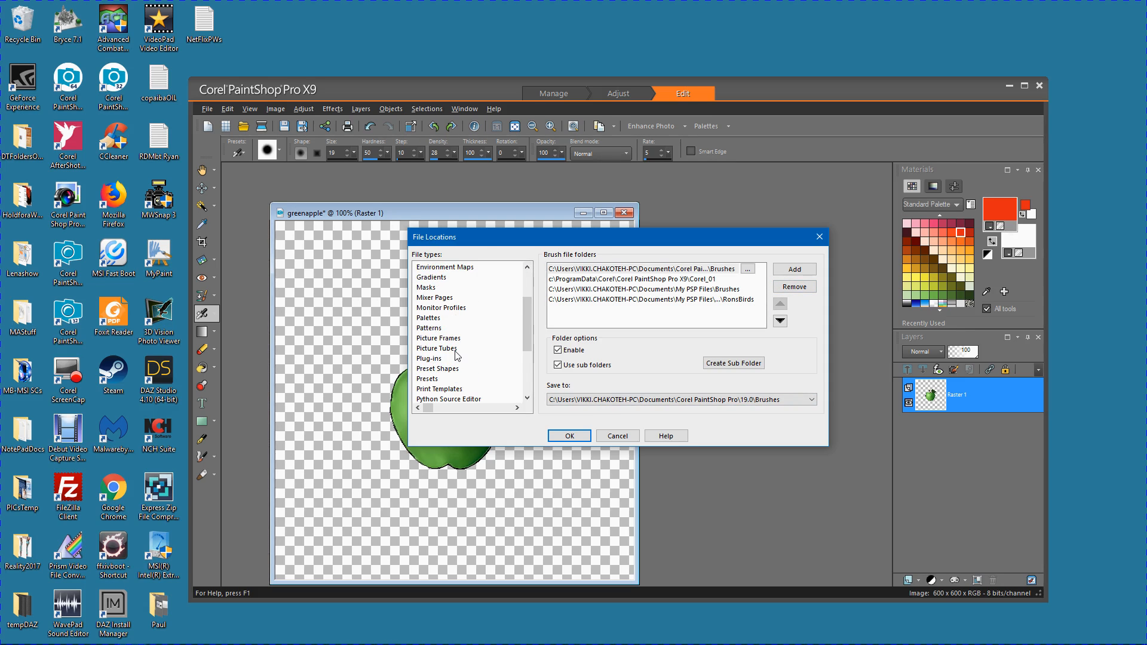
left_click(432, 361)
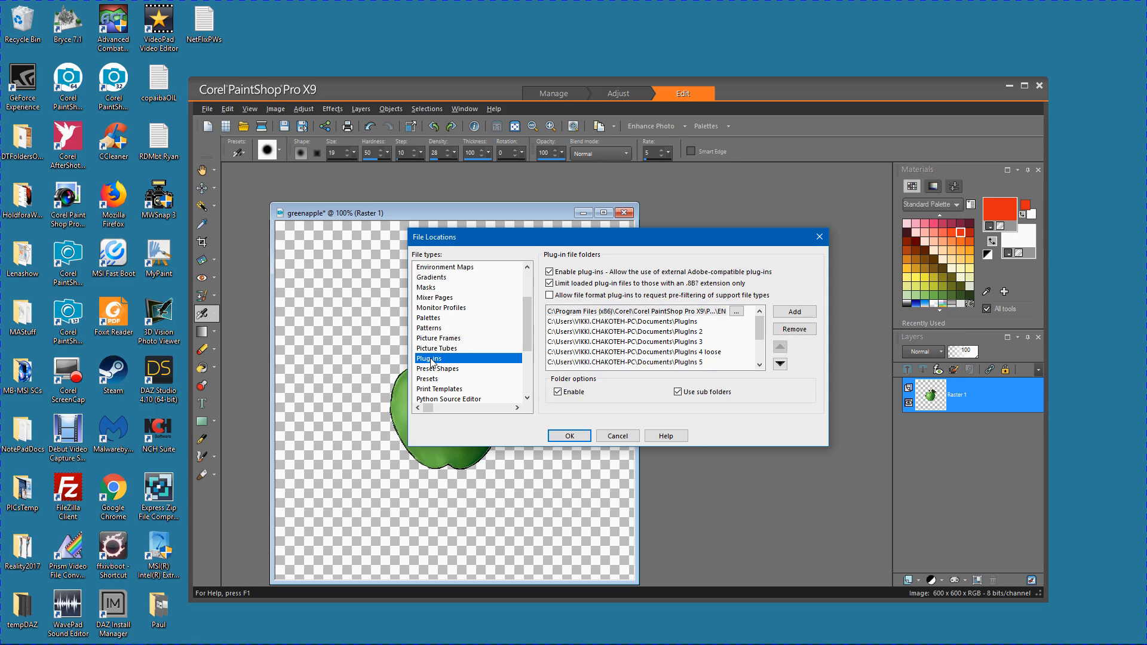
mouse_move(760, 331)
left_mouse_down()
mouse_move(763, 353)
mouse_move(770, 325)
left_mouse_up()
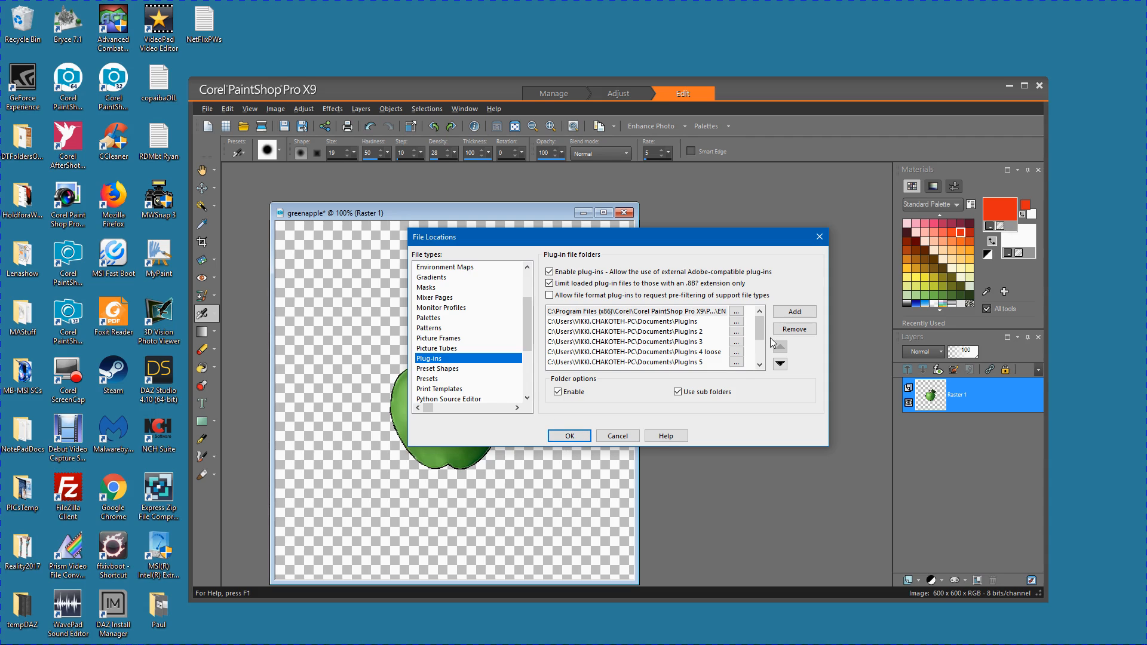
left_click_drag(757, 331, 776, 295)
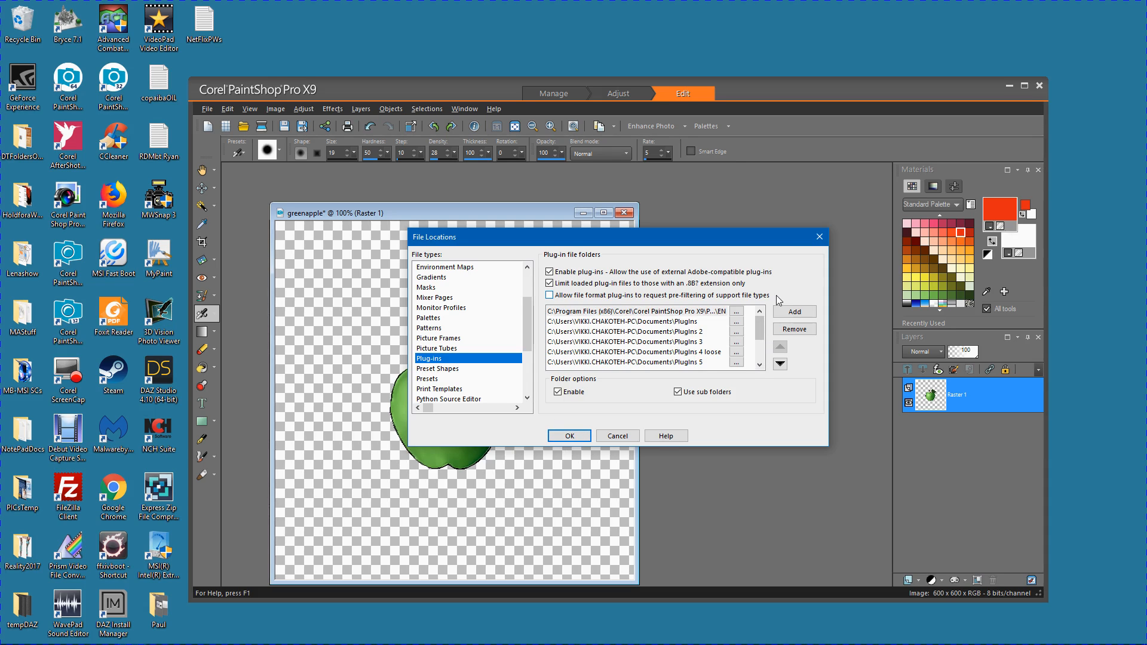
left_click(820, 238)
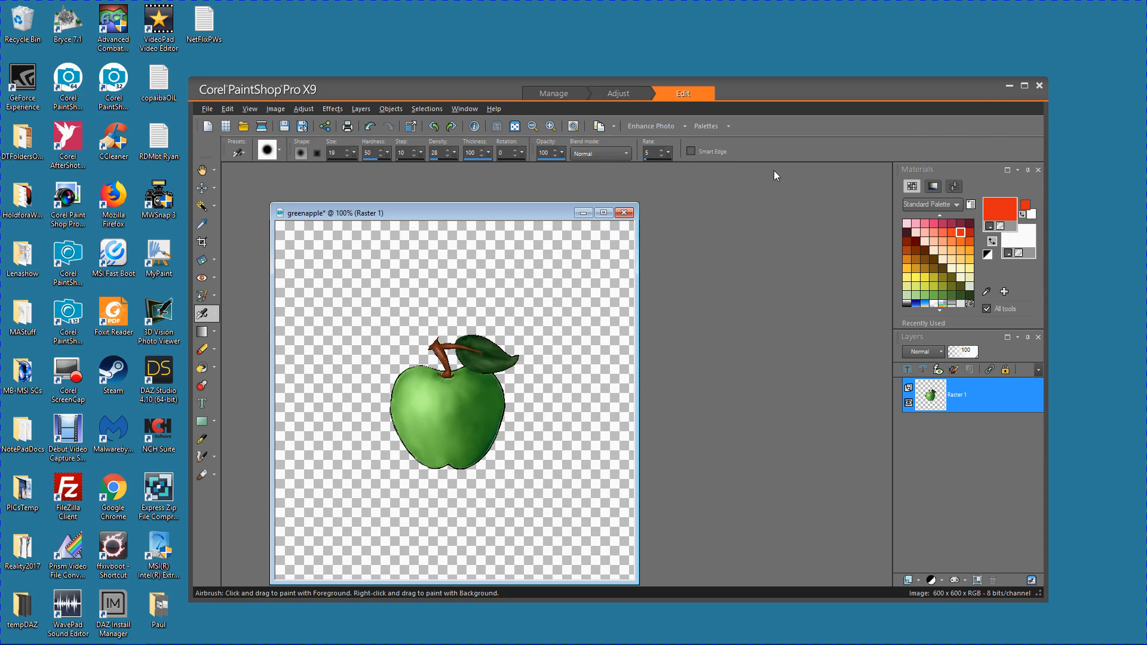
Minimize PaintShop Pro, switch to File Explorer, widen its window and open the Documents folder
left_click(1007, 85)
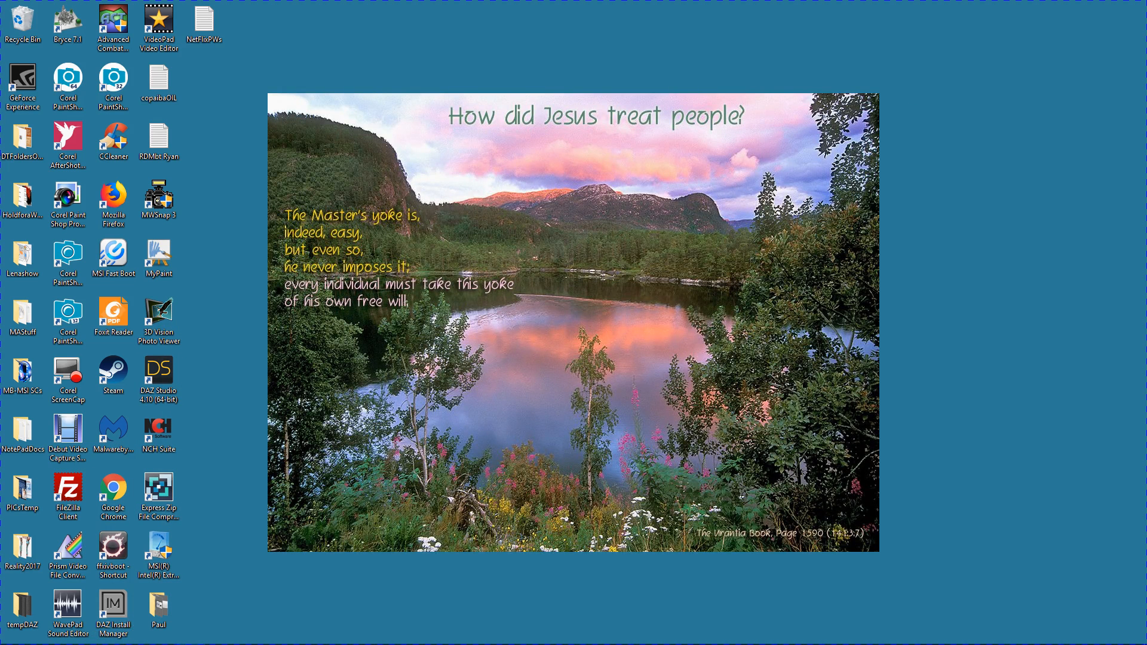
mouse_move(111, 642)
left_click(72, 637)
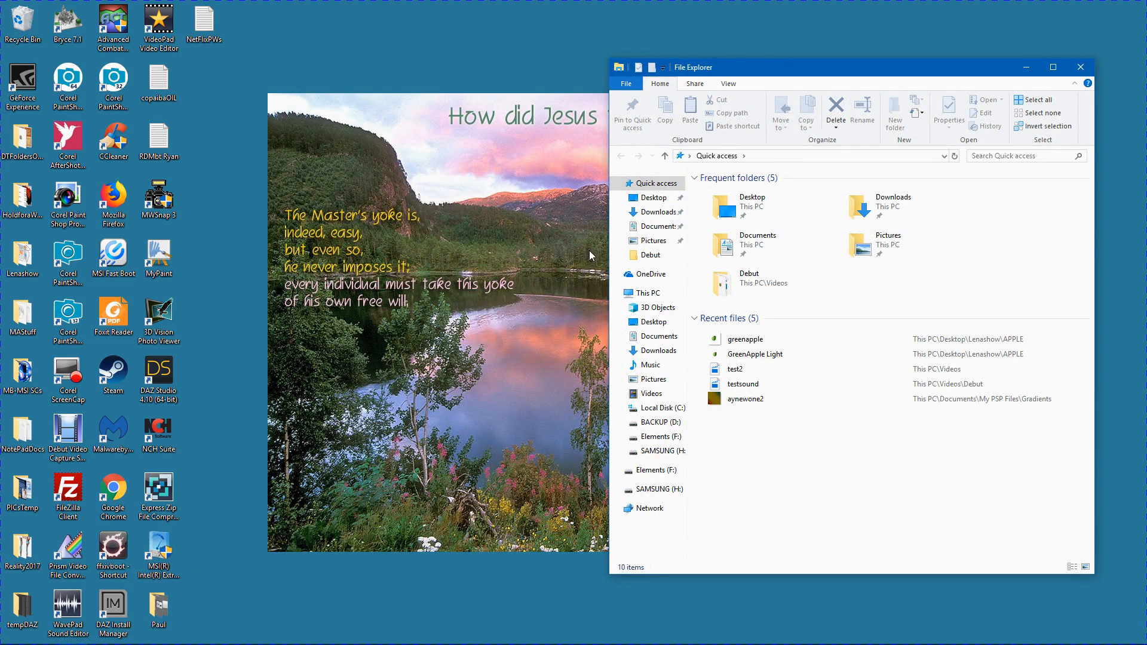
left_click_drag(609, 255, 408, 255)
left_click(803, 208)
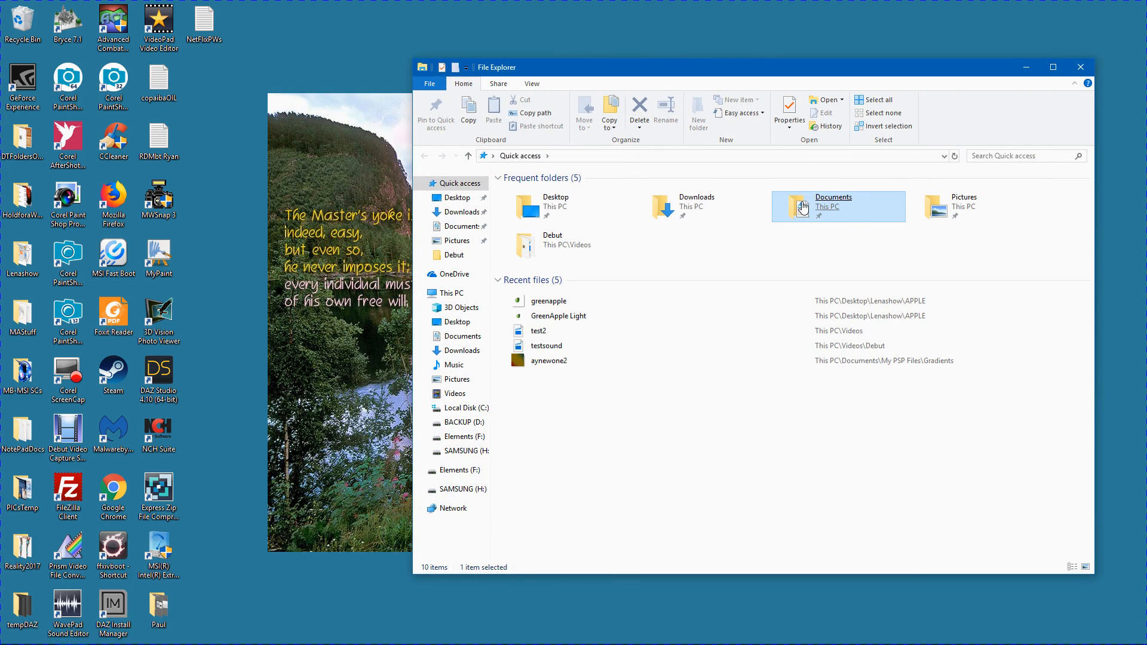
double_click(803, 208)
left_click(794, 205)
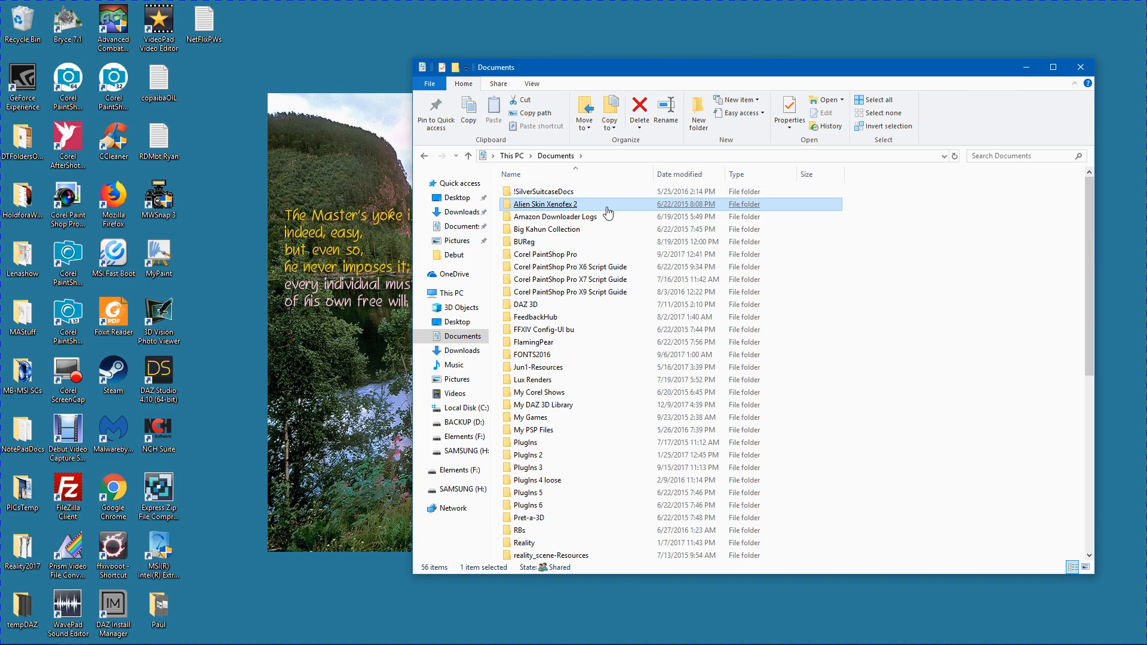
Look inside the My PSP Files folder at Preset Shapes and Presets, and return to the Documents folder
left_click(543, 432)
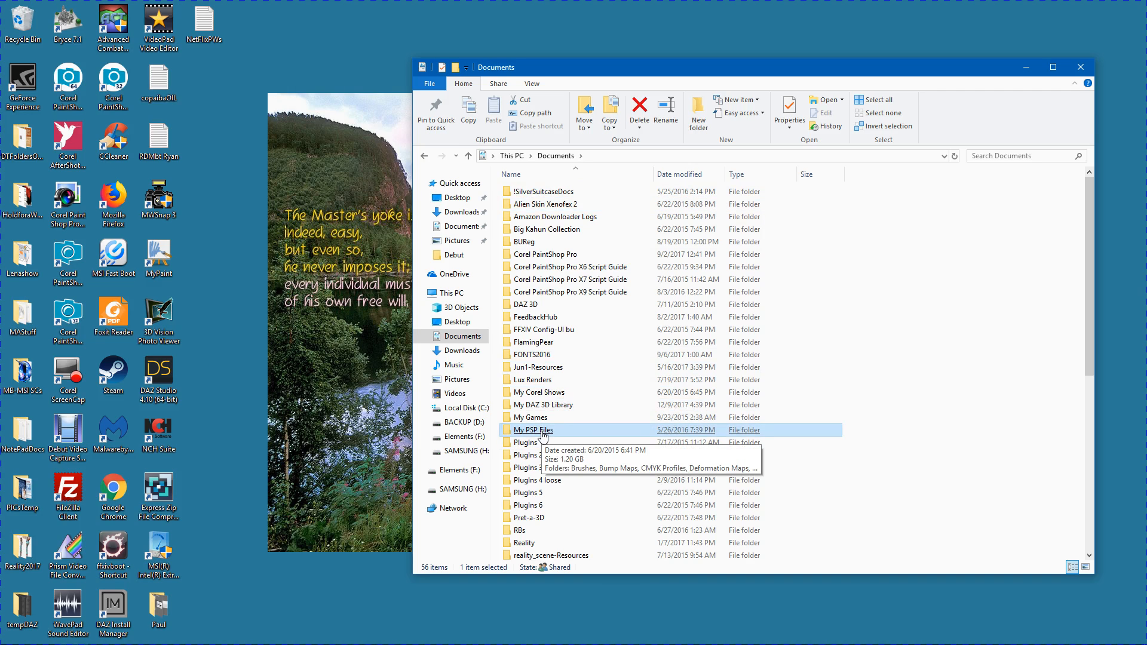
double_click(543, 431)
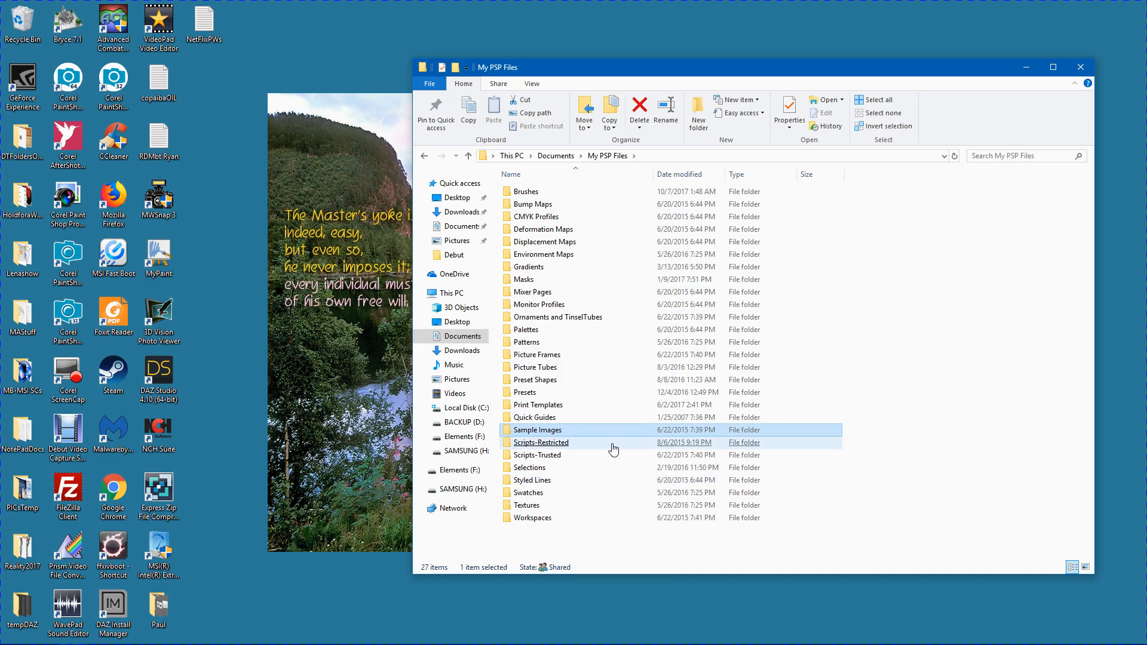
left_click(539, 382)
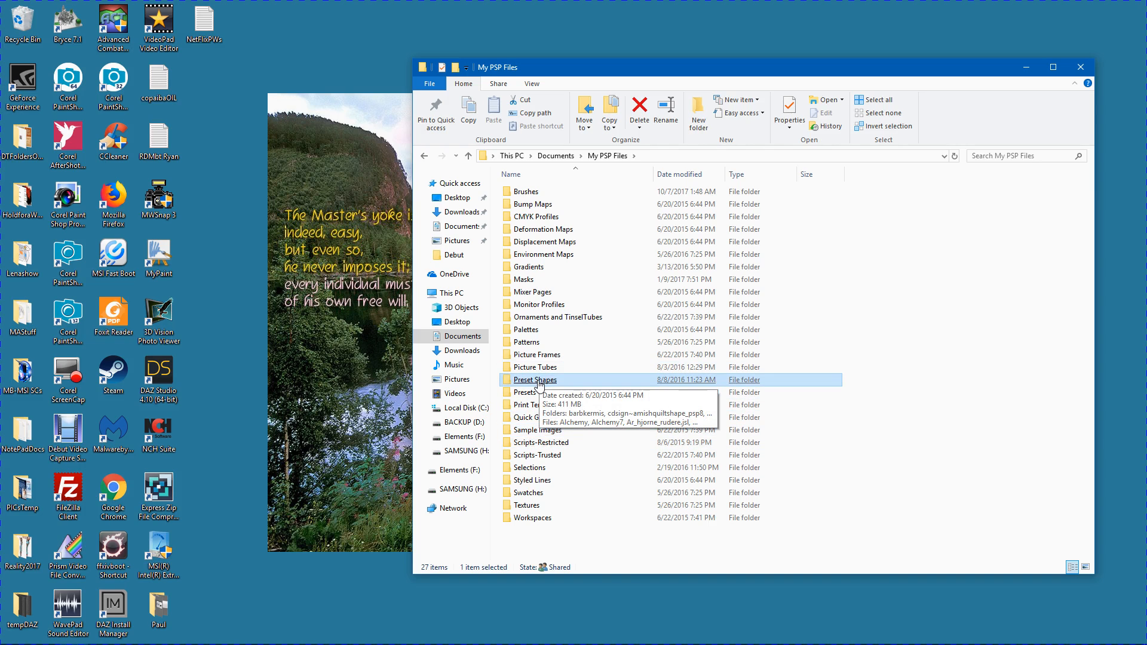
left_click(530, 394)
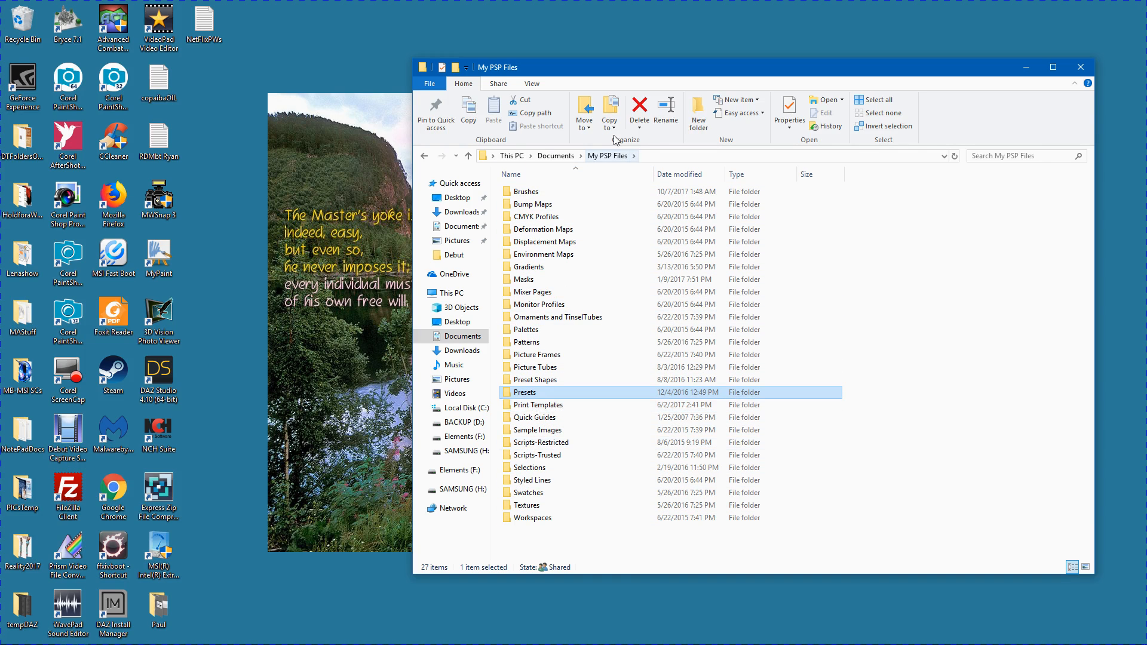
left_click(550, 158)
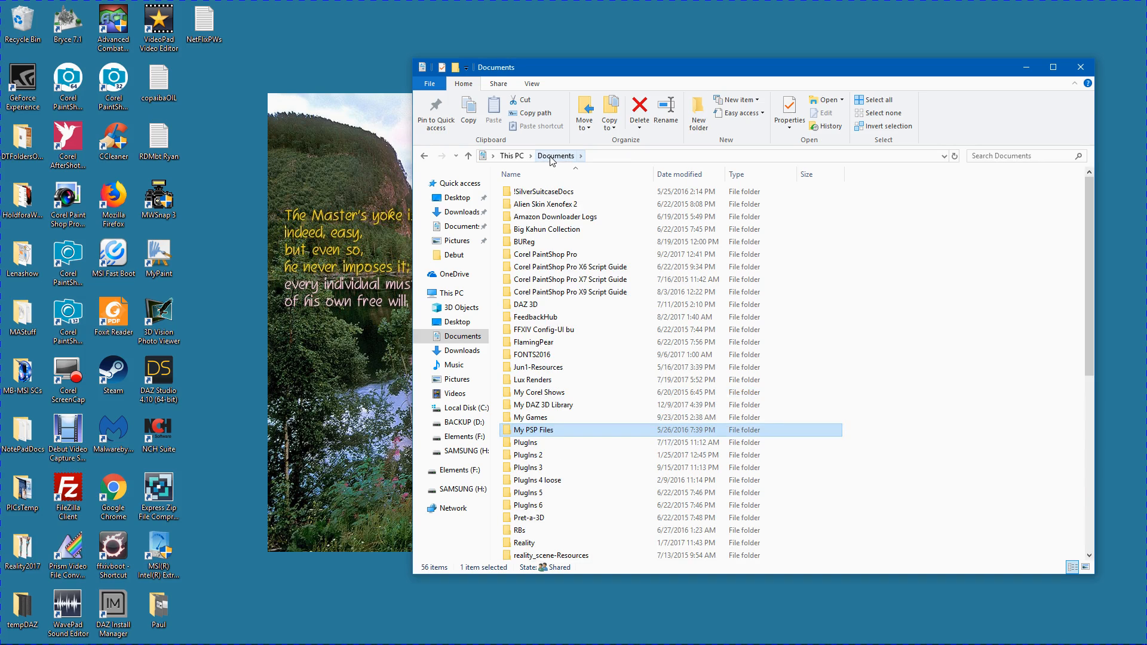
Point out the numbered PlugIns folders in Documents, and open PlugIns to examine its Mura_Pro and mmCopies13 archives
left_click(523, 444)
left_click(523, 456)
left_click(523, 469)
left_click(521, 485)
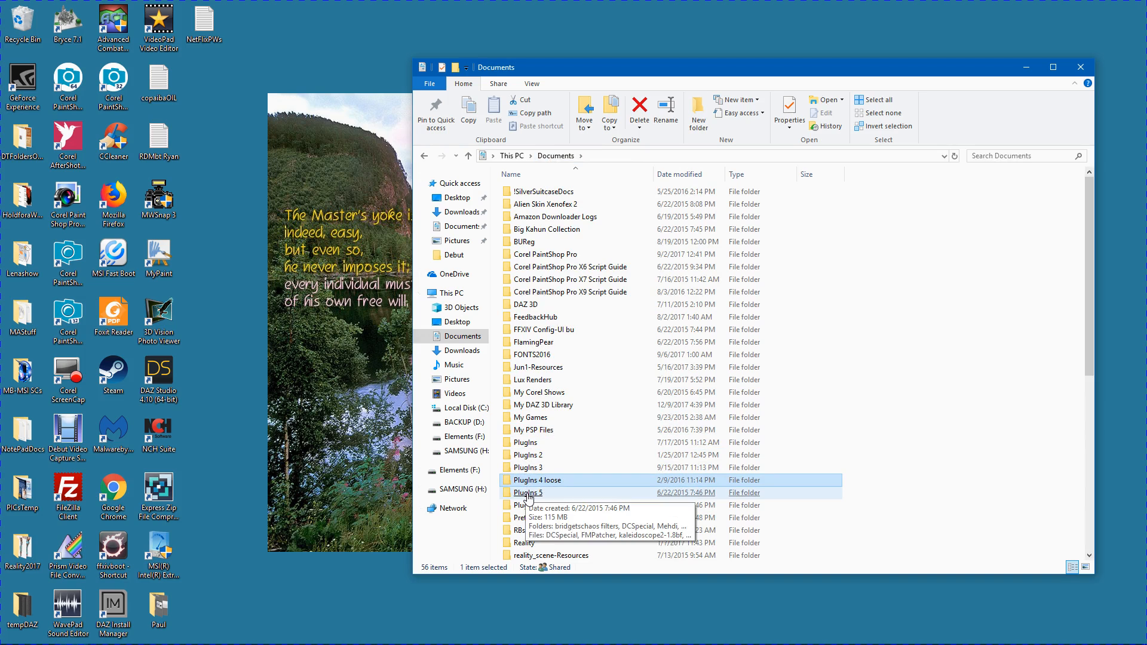
double_click(521, 443)
left_click(518, 444)
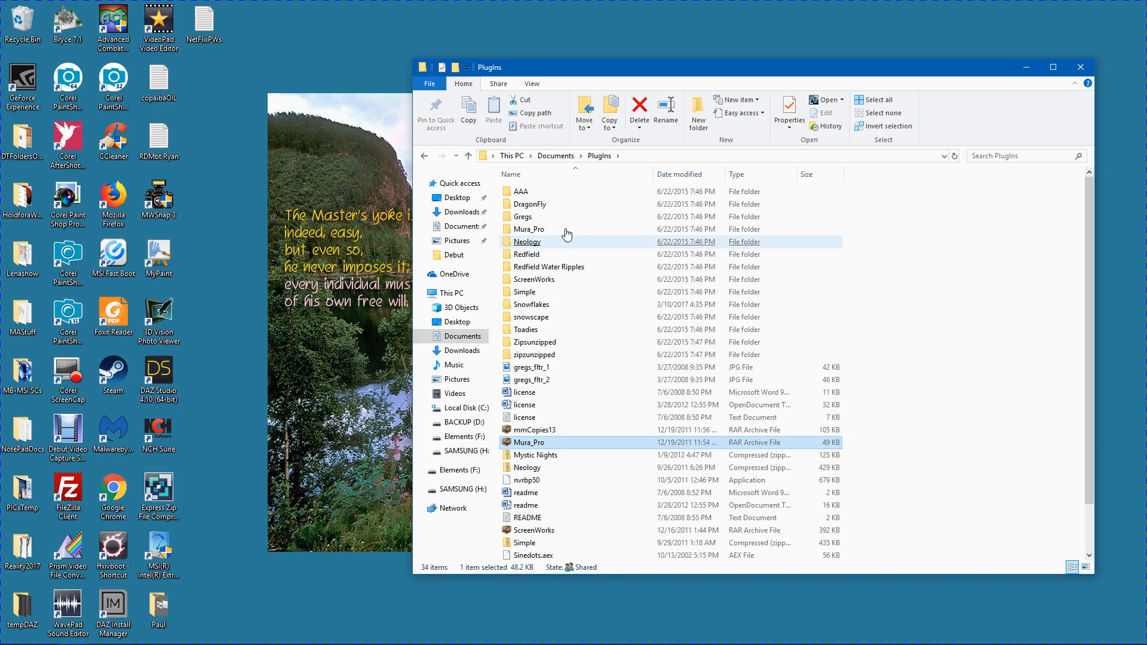
scroll(588, 323, "down", 1)
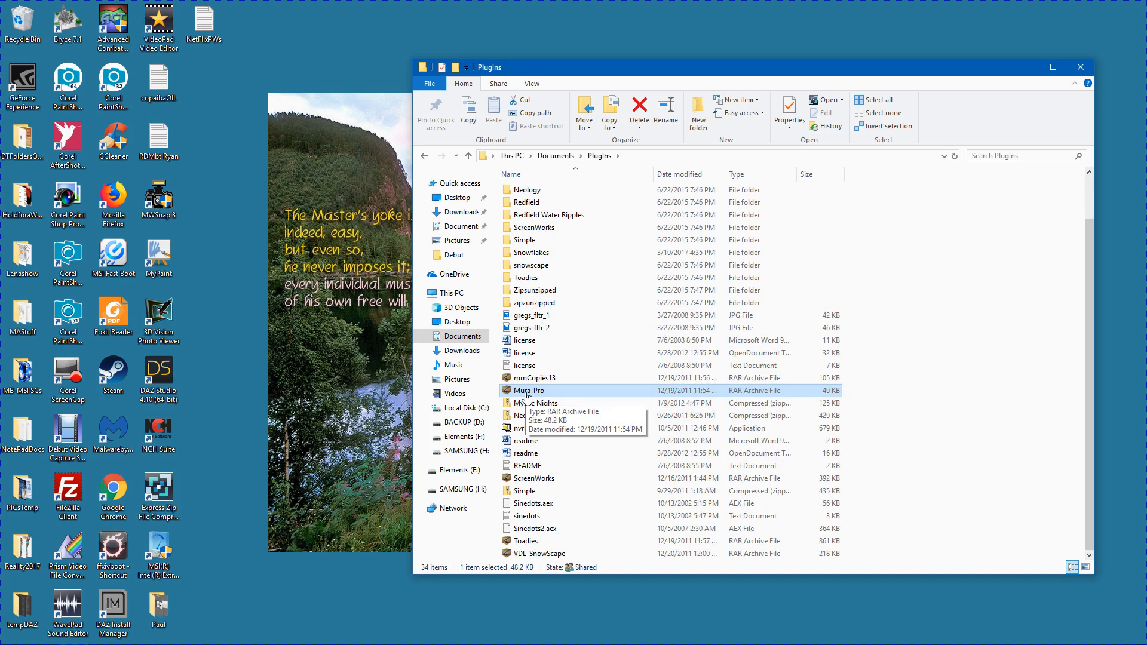
key("Up")
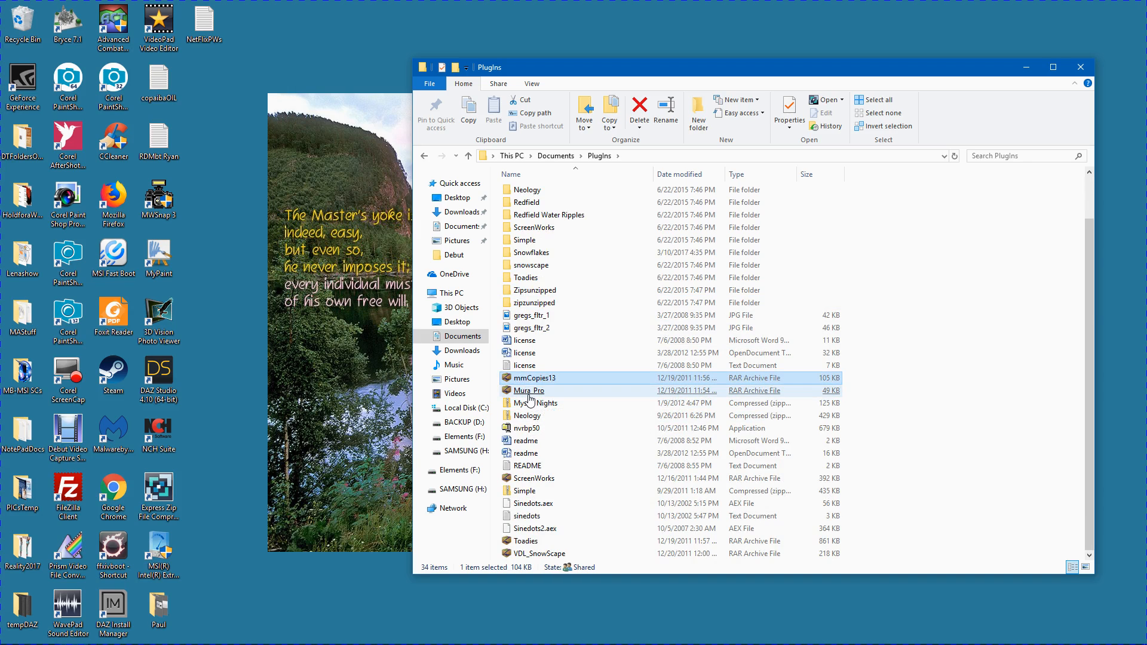
Try to extract the Mura_Pro archive into the PlugIns folder with 7-Zip, and cancel at the file replacement prompt
right_click(530, 393)
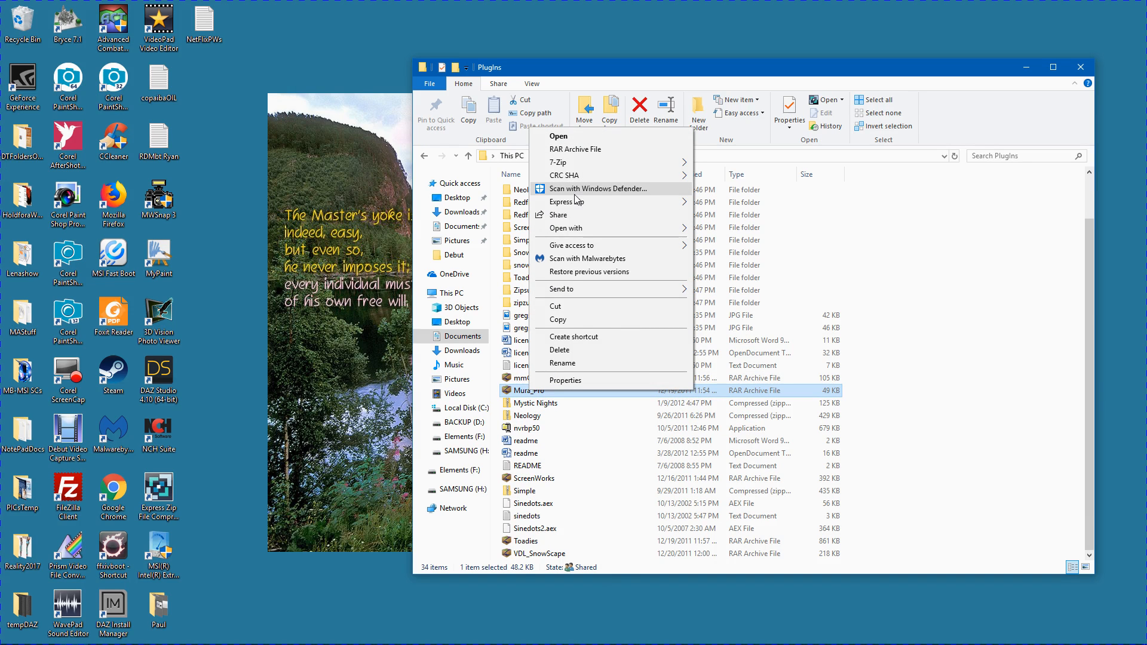
mouse_move(566, 163)
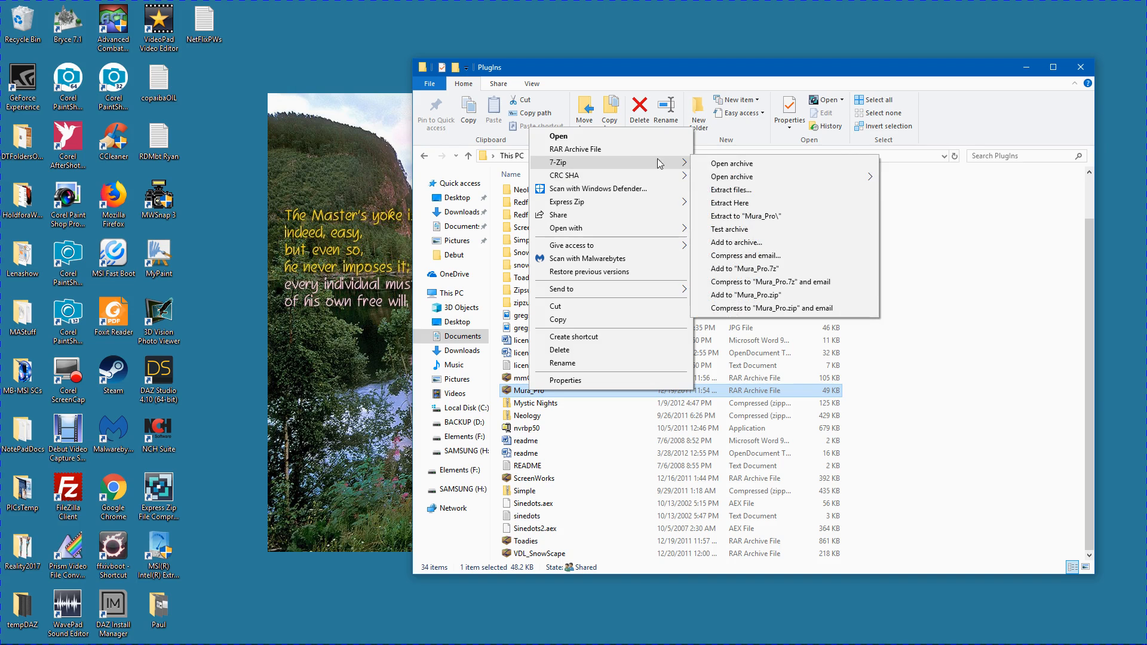
left_click(740, 203)
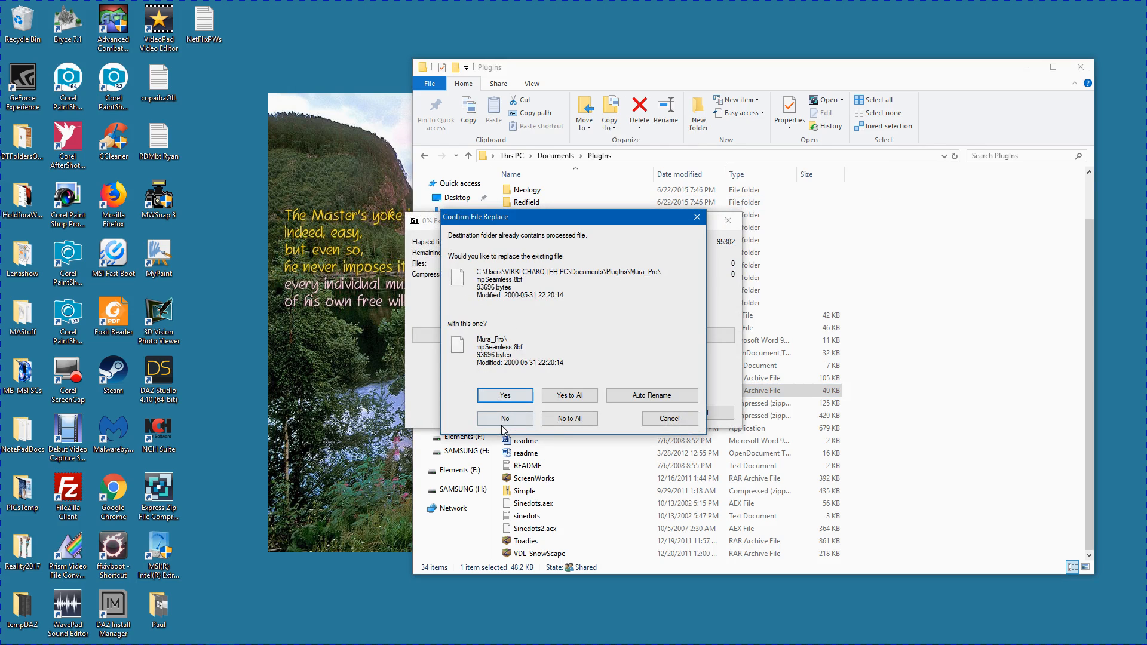
left_click(669, 418)
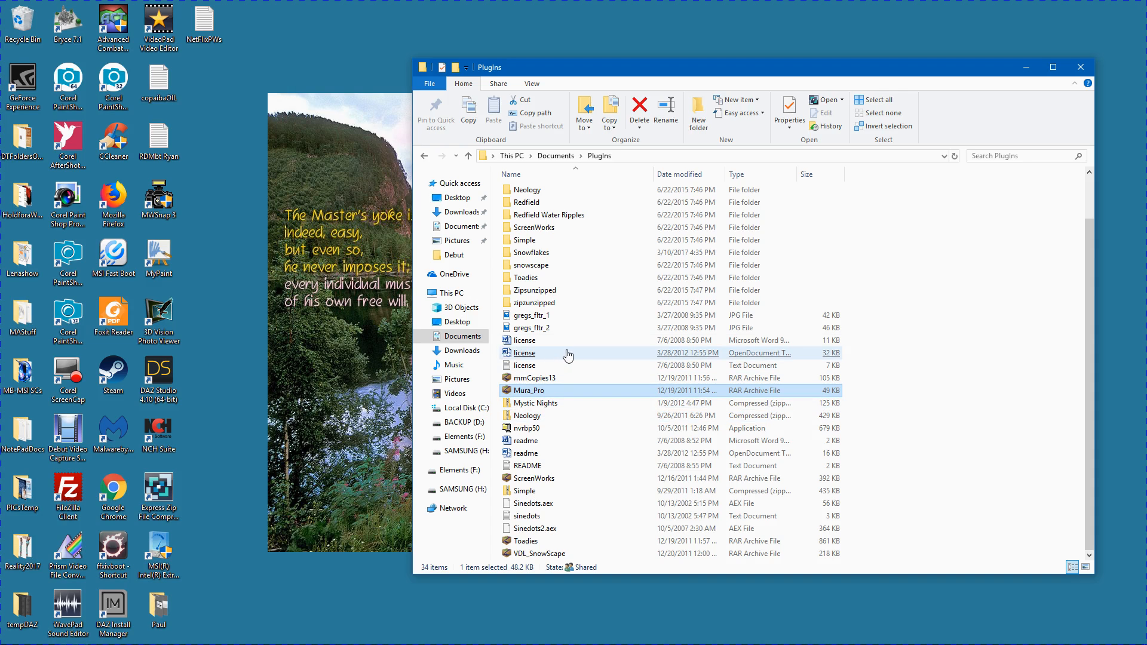
Look inside the extracted Mura_Pro folder in PlugIns, and return to the Documents folder
scroll(550, 273, "up", 2)
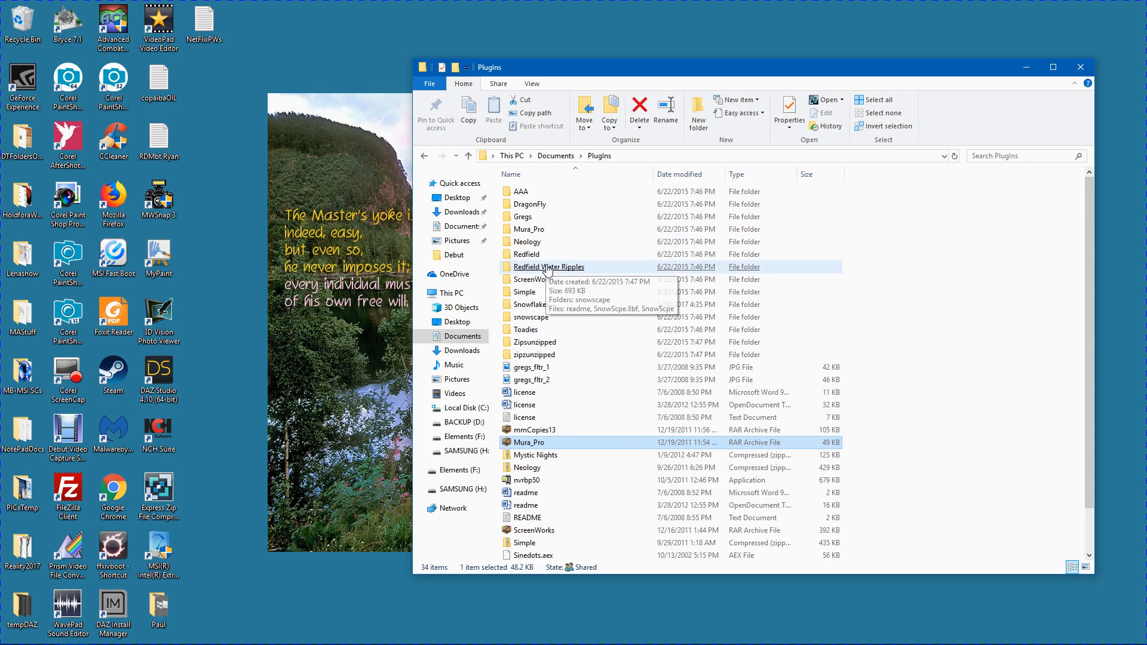
left_click(559, 230)
double_click(555, 230)
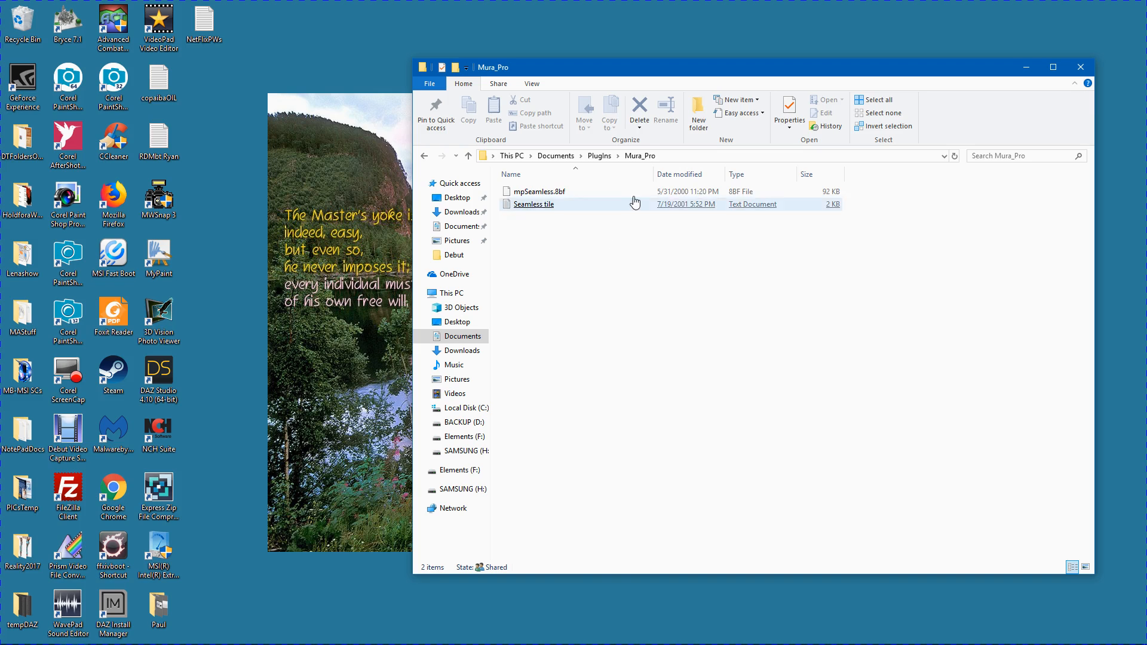
left_click(599, 156)
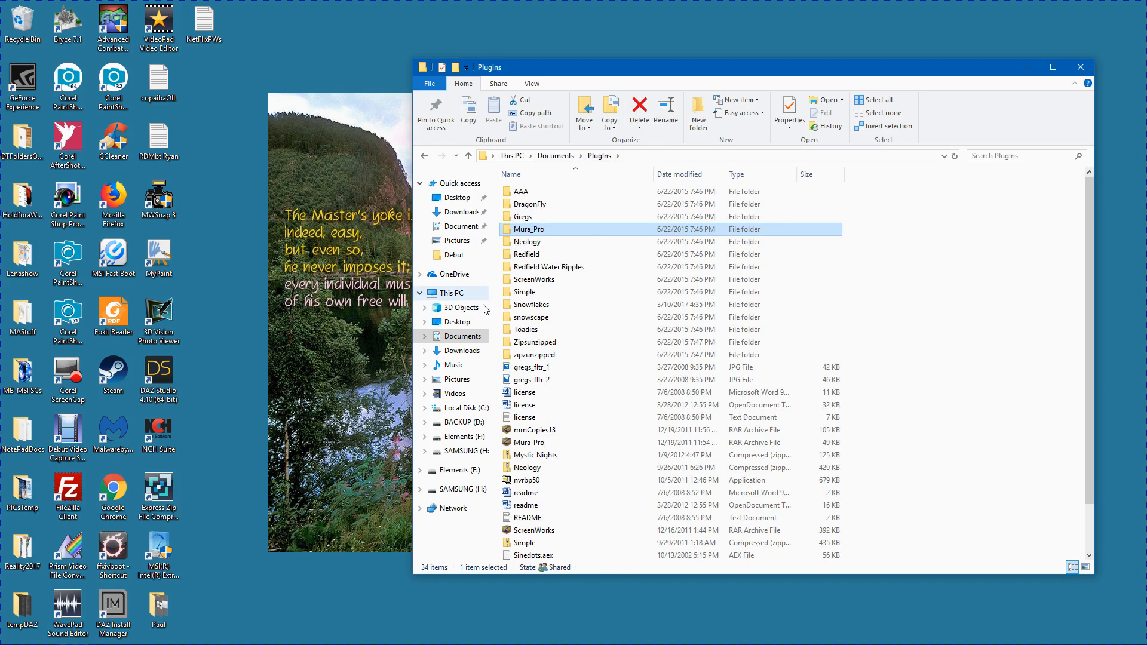
left_click(550, 156)
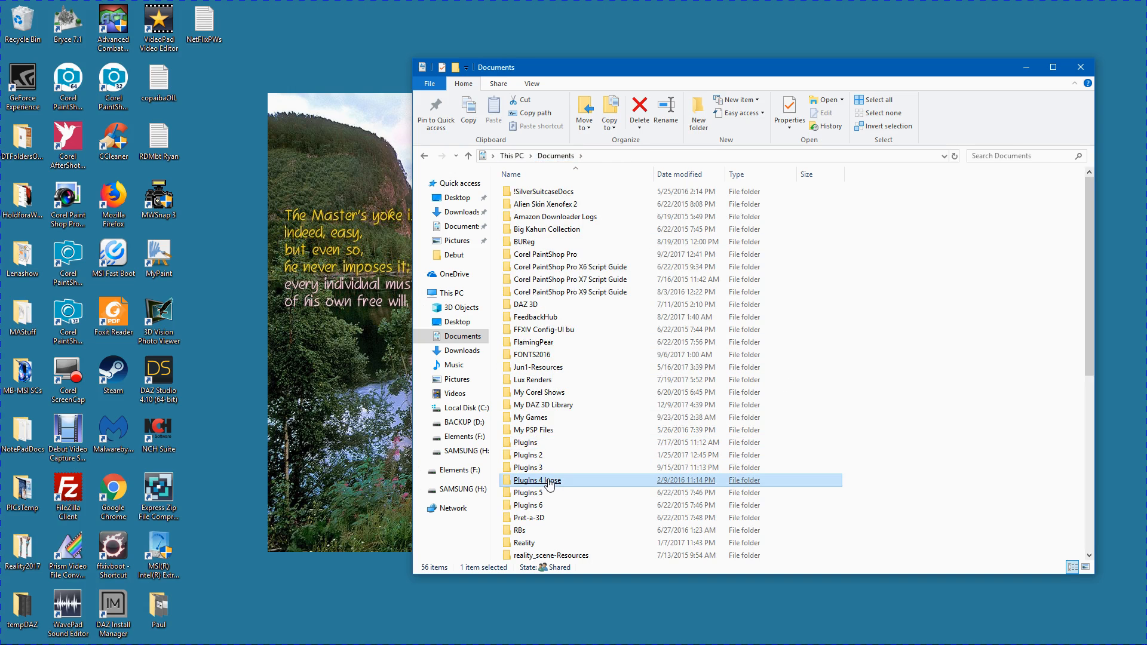
Open the PlugIns 4 loose folder and point out the mezzoforce103.8bf and WaterRipples.8bf files
double_click(550, 482)
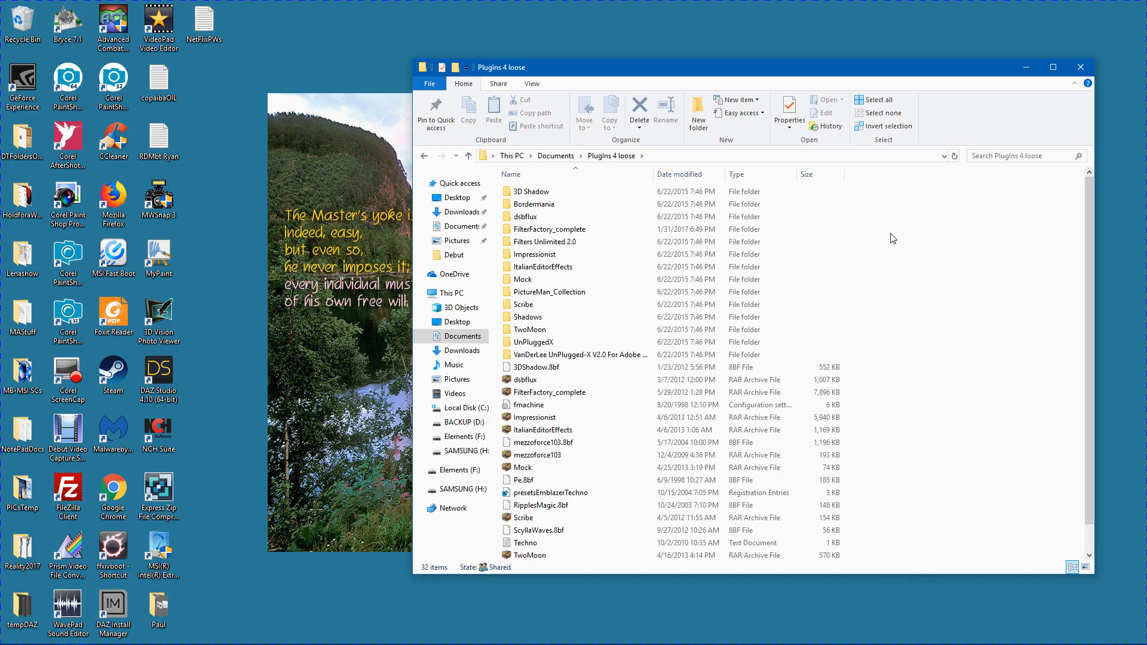
scroll(864, 231, "down", 1)
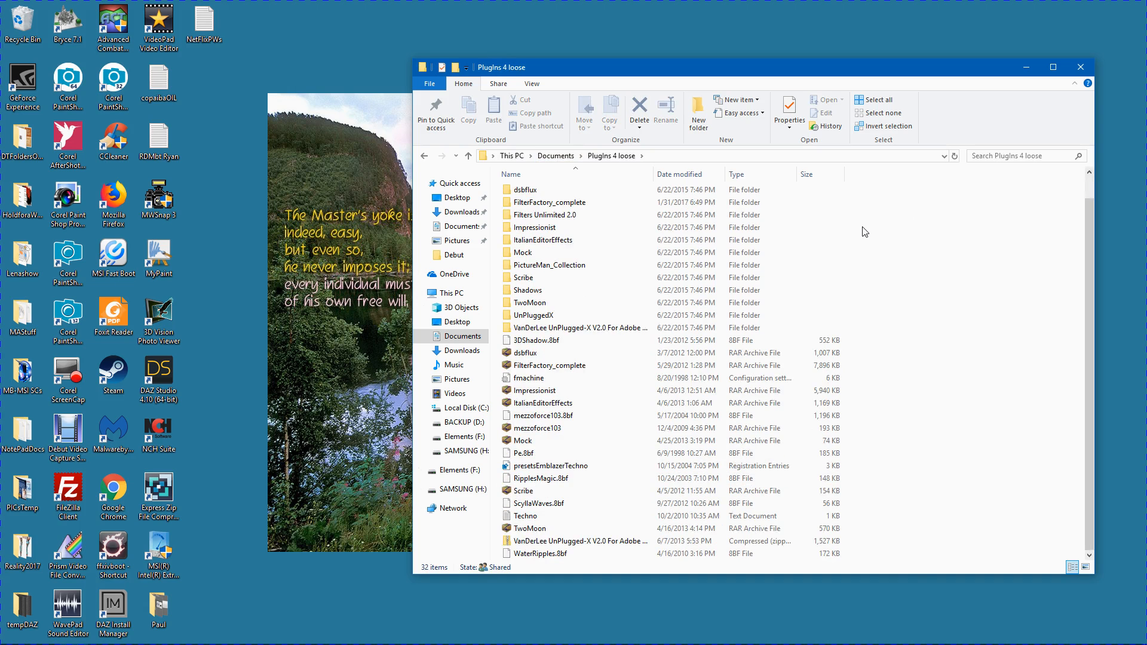
left_click(570, 419)
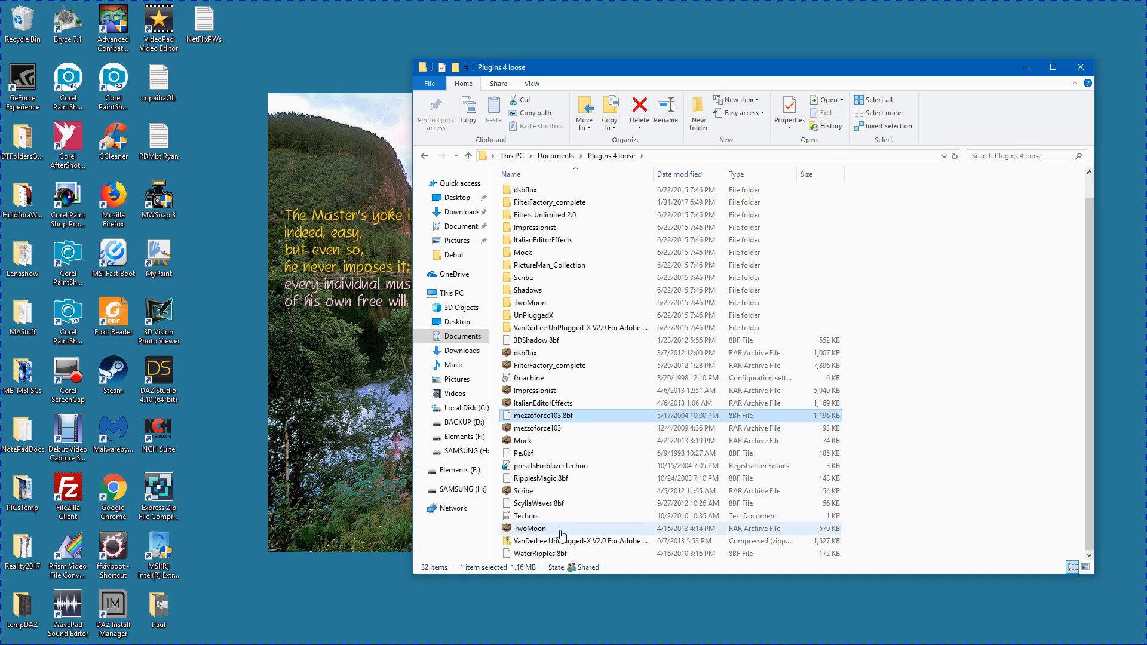
left_click(549, 555)
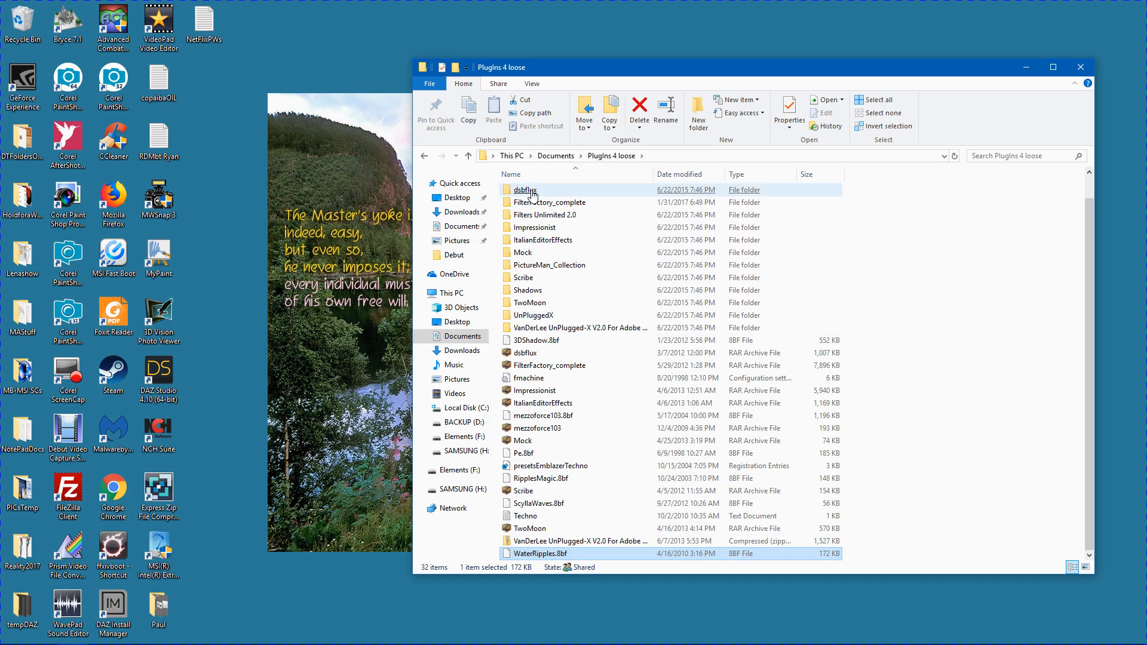
Look through the 8BF filter files in the TwoMoon folder, and return to Documents
left_click(522, 306)
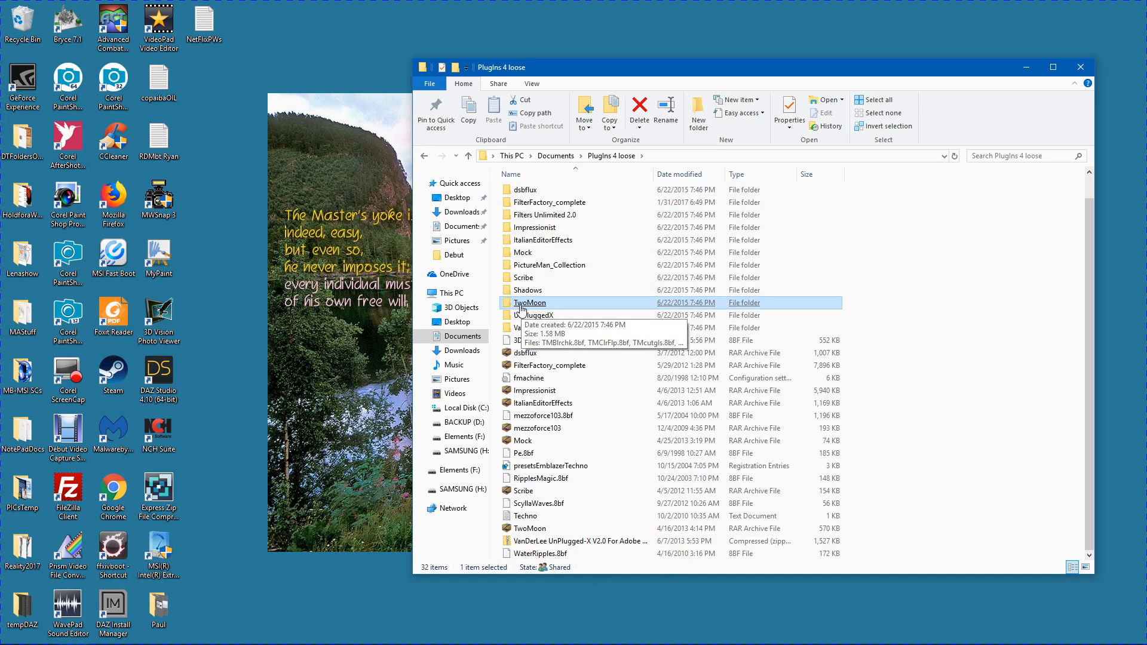
double_click(520, 306)
left_click(521, 305)
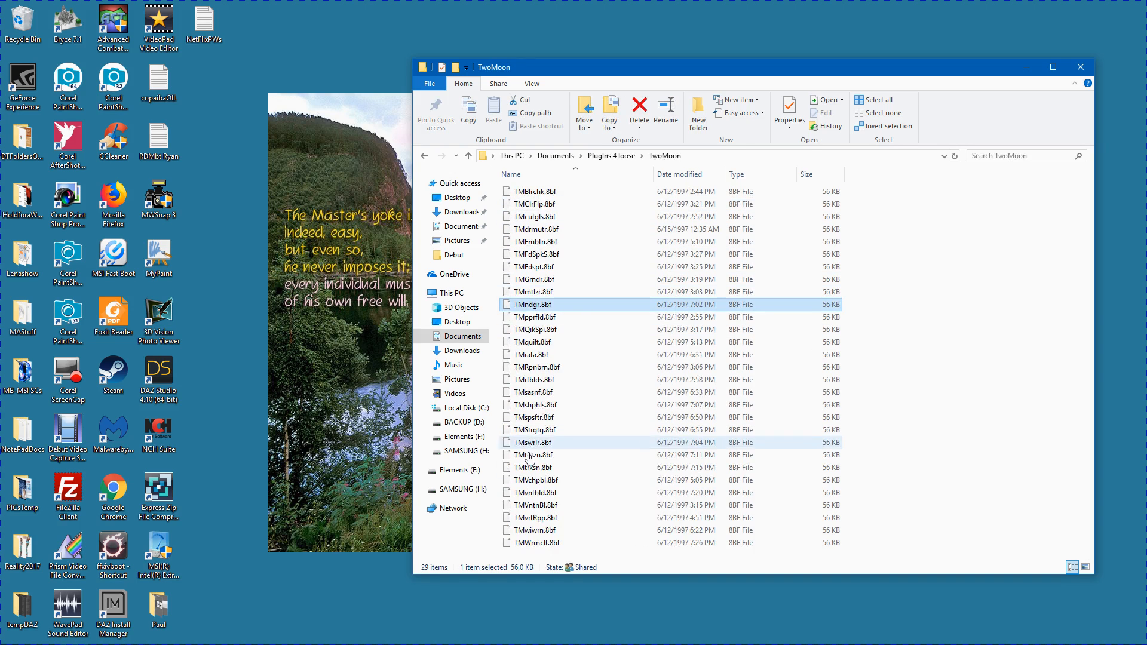
left_click(574, 343)
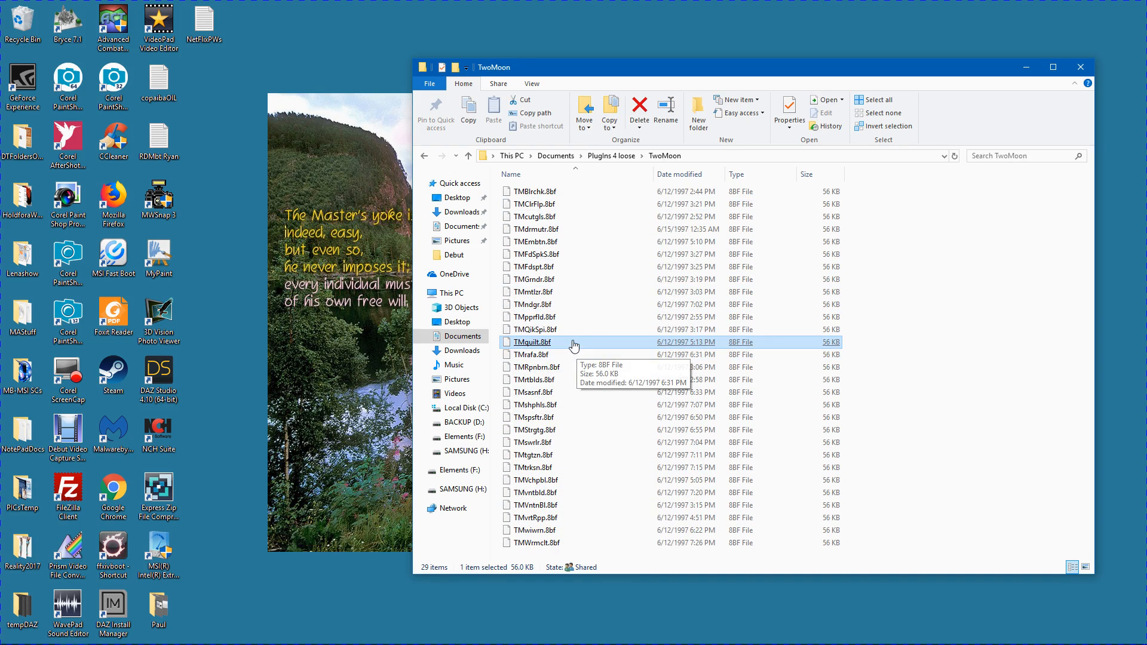
left_click(556, 156)
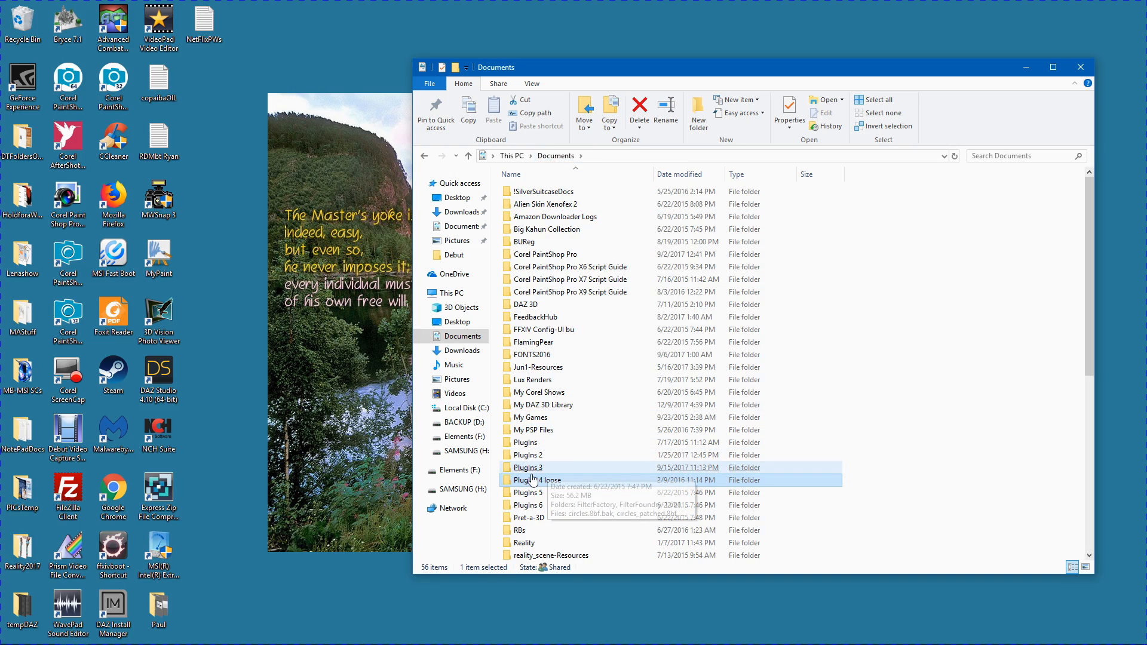
Point out the PlugIns, PlugIns 2, PlugIns 3 and PlugIns 5 folders in Documents
left_click(523, 455)
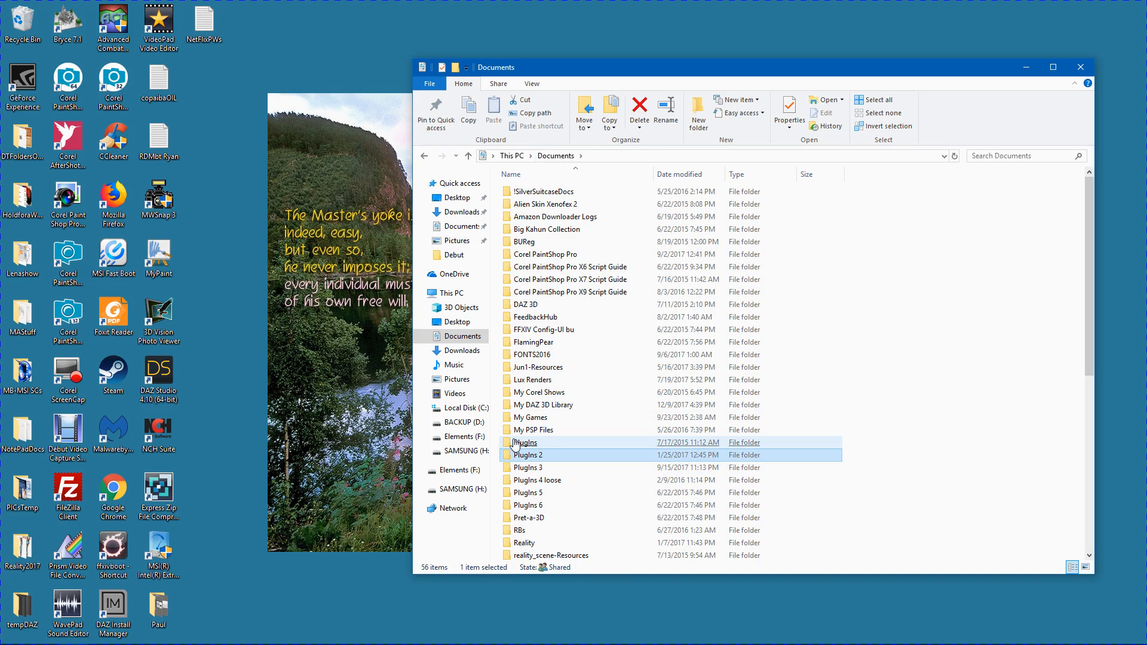
left_click(519, 470)
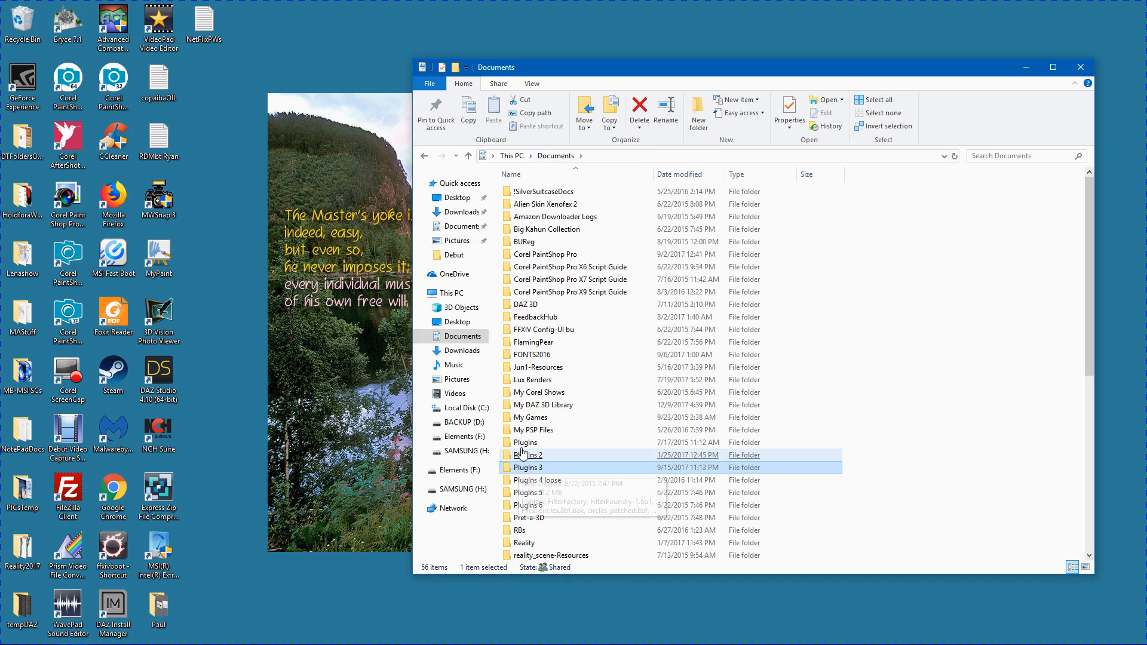
left_click(518, 444)
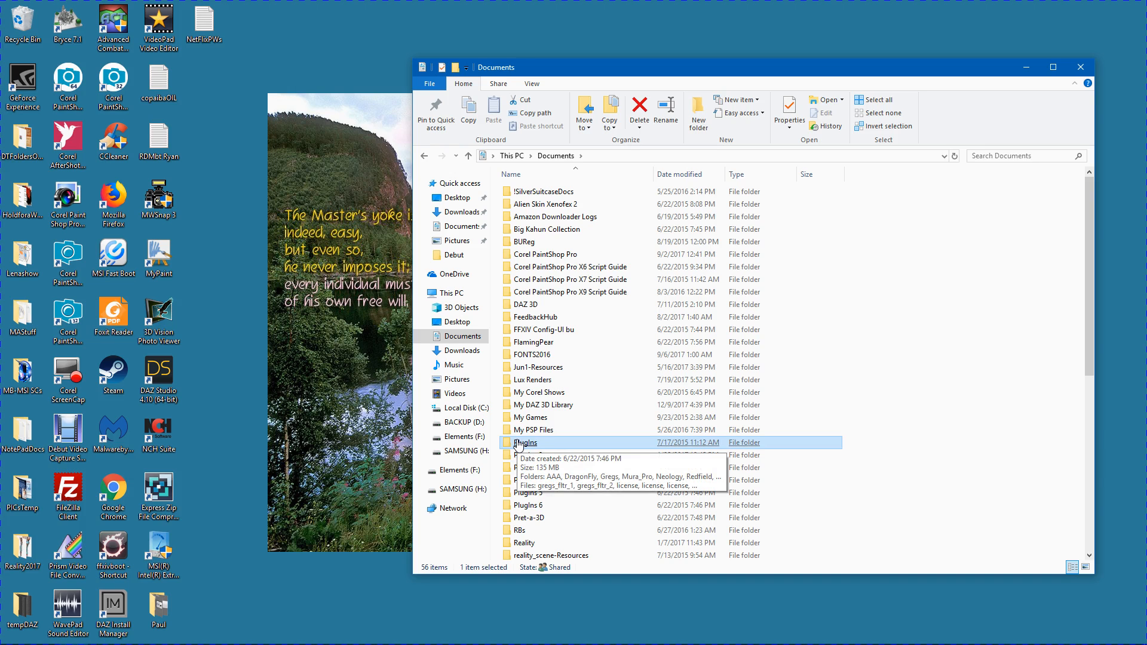
left_click(526, 493)
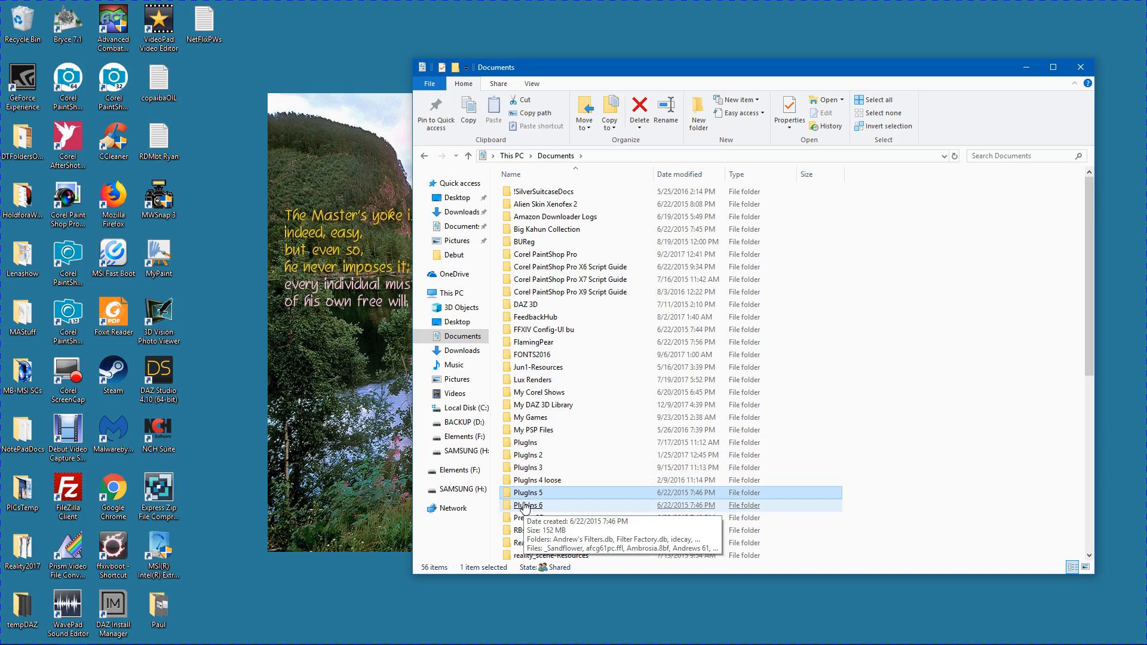
Open PlugIns 6, point out the KPT, kang1-4 and MirrorAbstract folders, and return to Documents
double_click(524, 506)
left_click(571, 266)
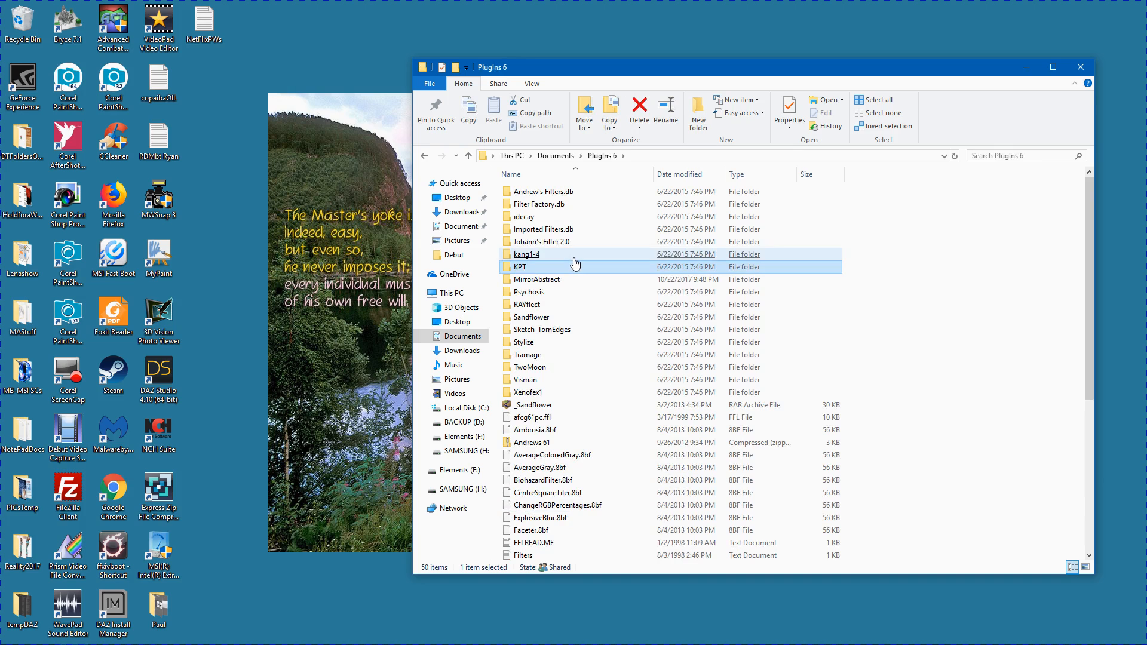
left_click(574, 256)
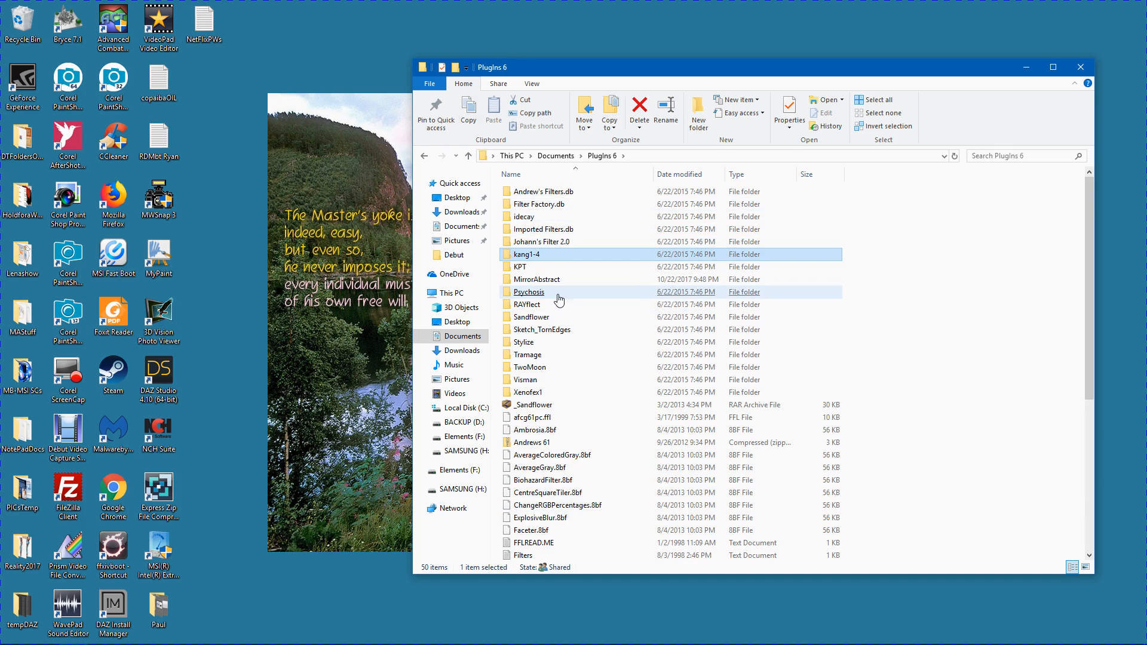
left_click(587, 283)
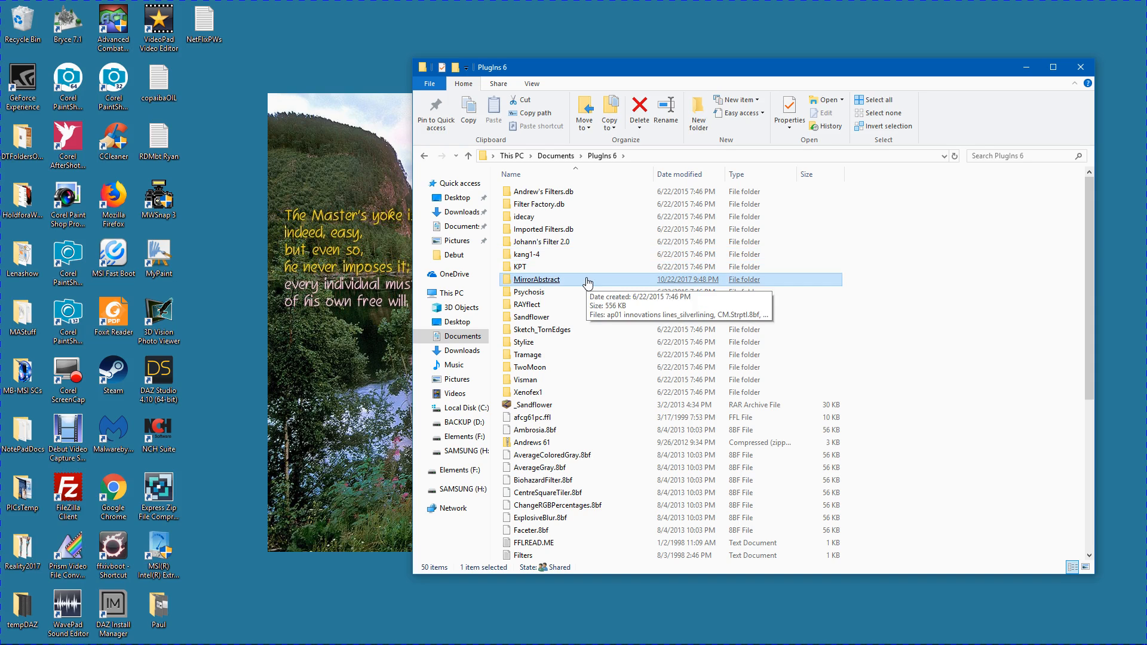
left_click(555, 156)
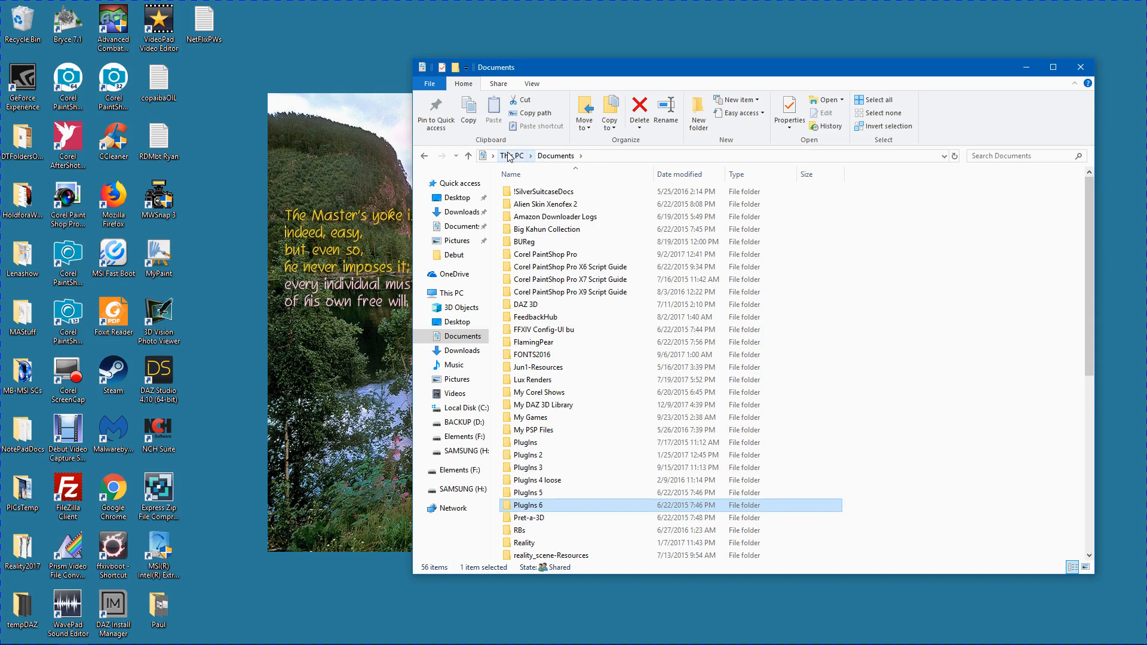
Open the PlugIns 2 folder in Documents and point out its EyeCandy3-Special Edition folder
left_click(614, 245)
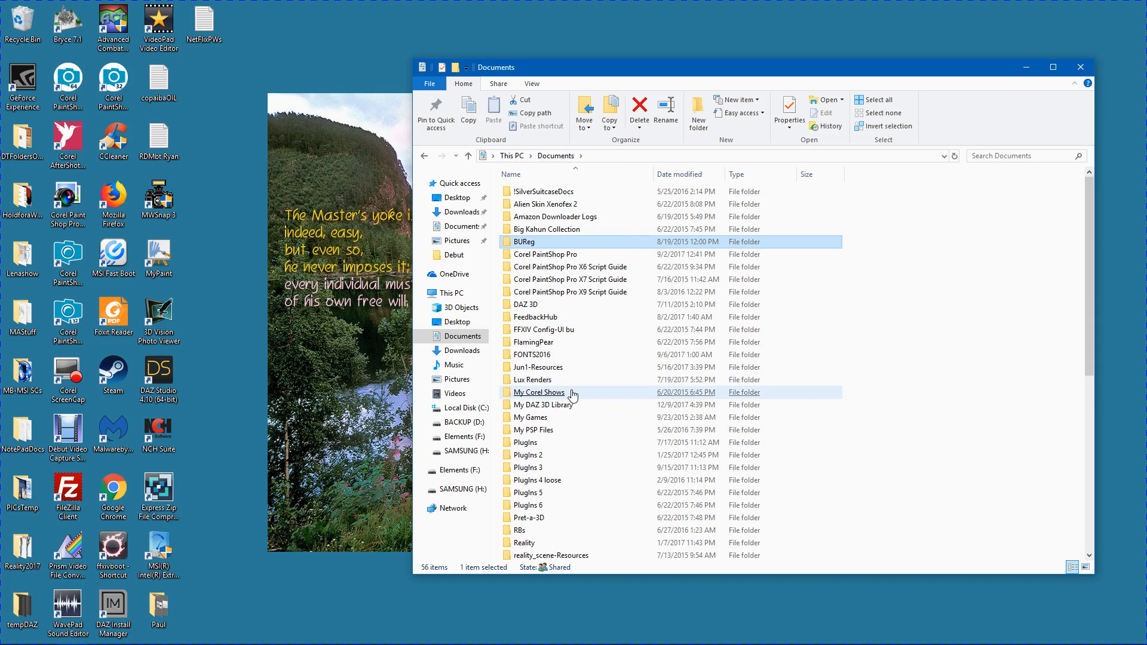
scroll(593, 332, "down", 5)
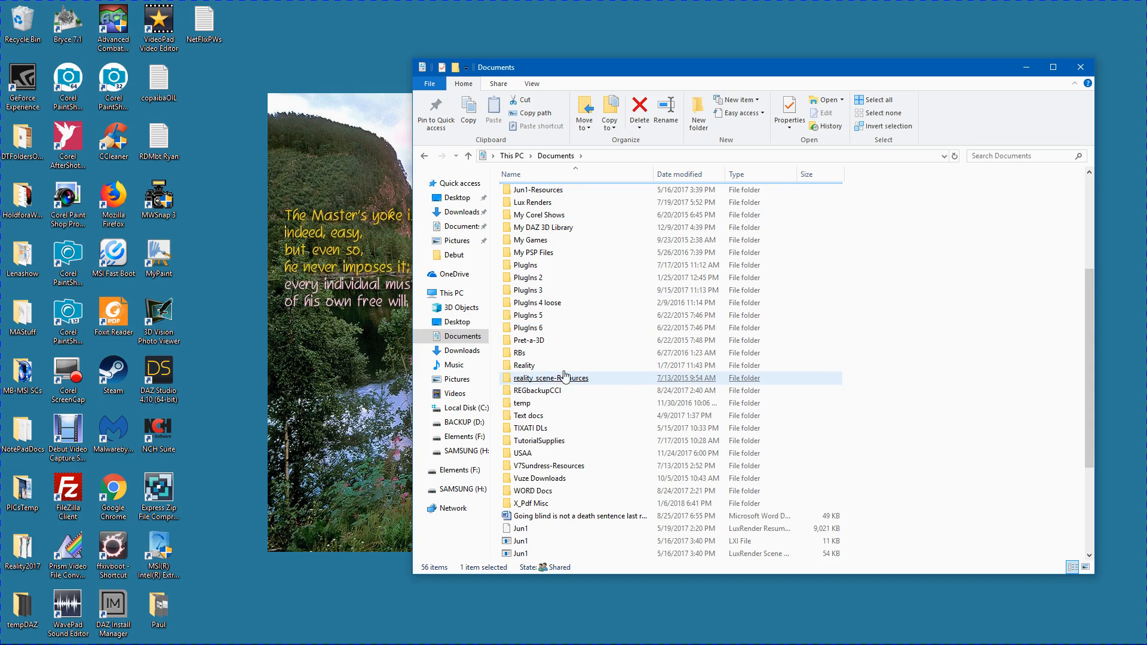
left_click(562, 315)
double_click(533, 279)
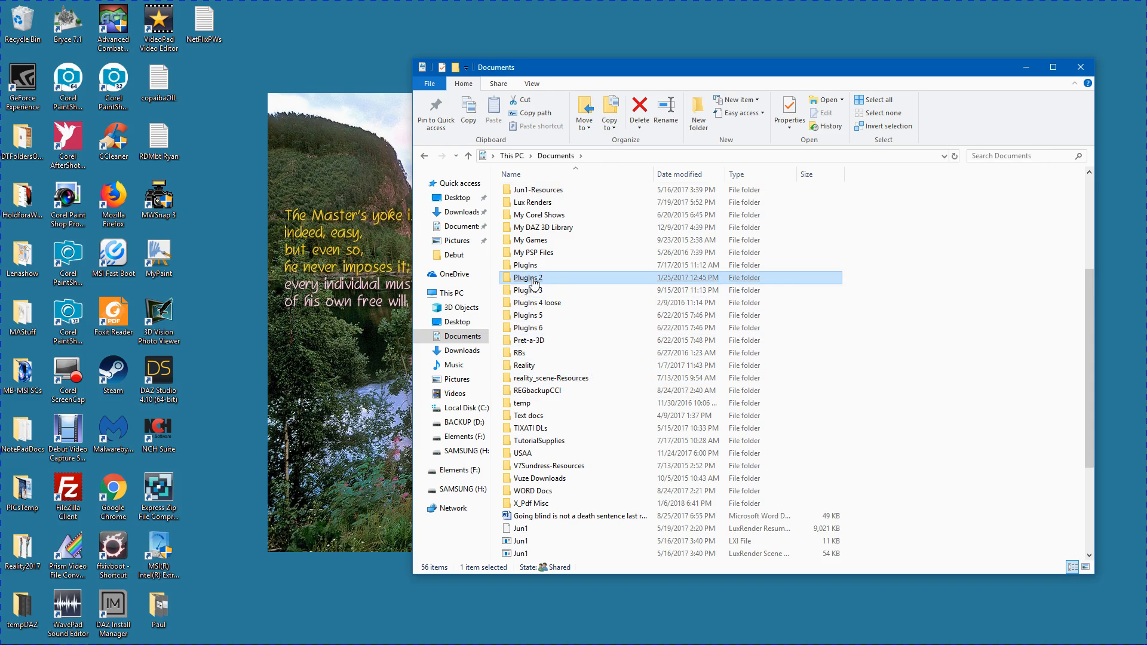
left_click(534, 284)
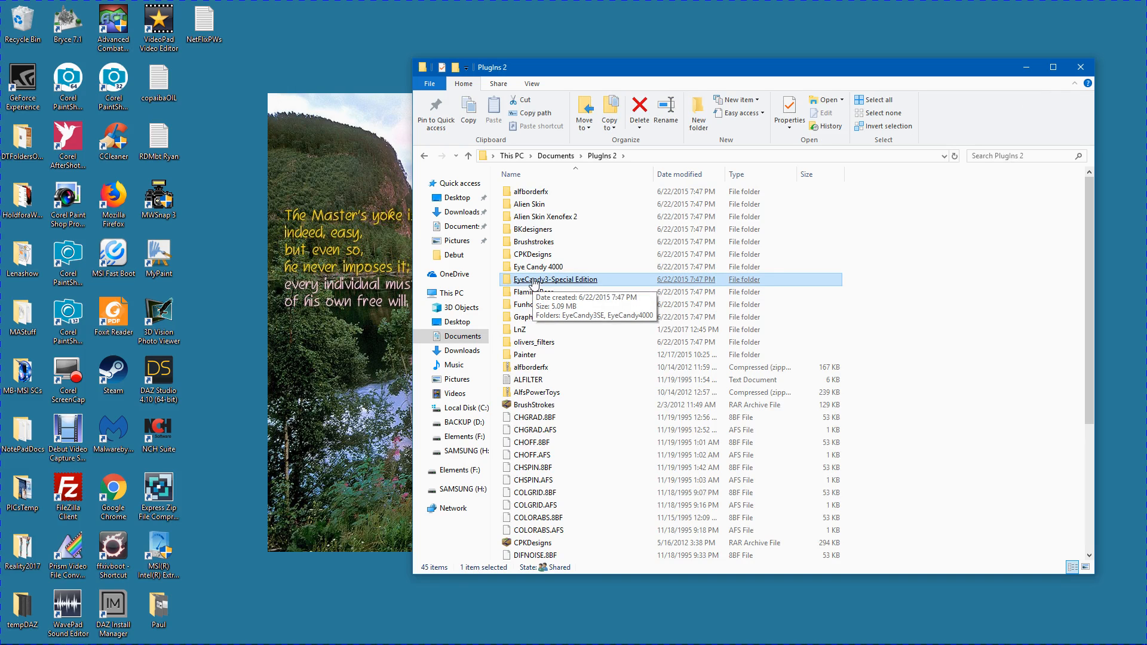
Point out the loose COLGRID and CHGRAD filter files and the Eye Candy 4000, BKdesigners and Brushstrokes folders, and widen the window
left_click(548, 493)
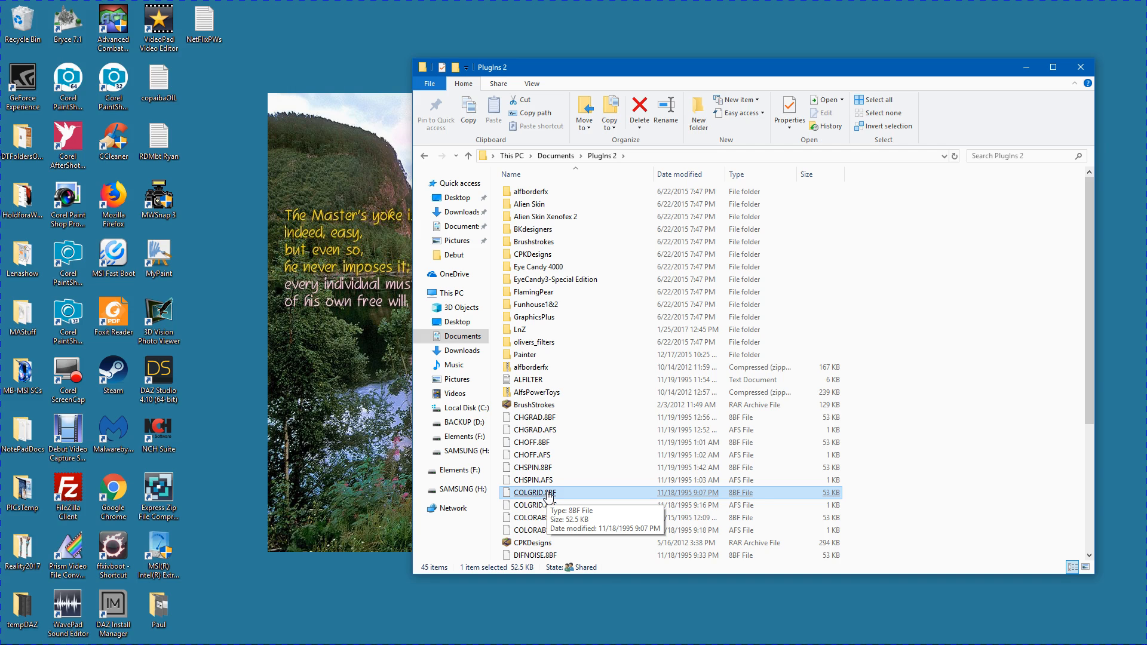
left_click(549, 418)
left_click(550, 274)
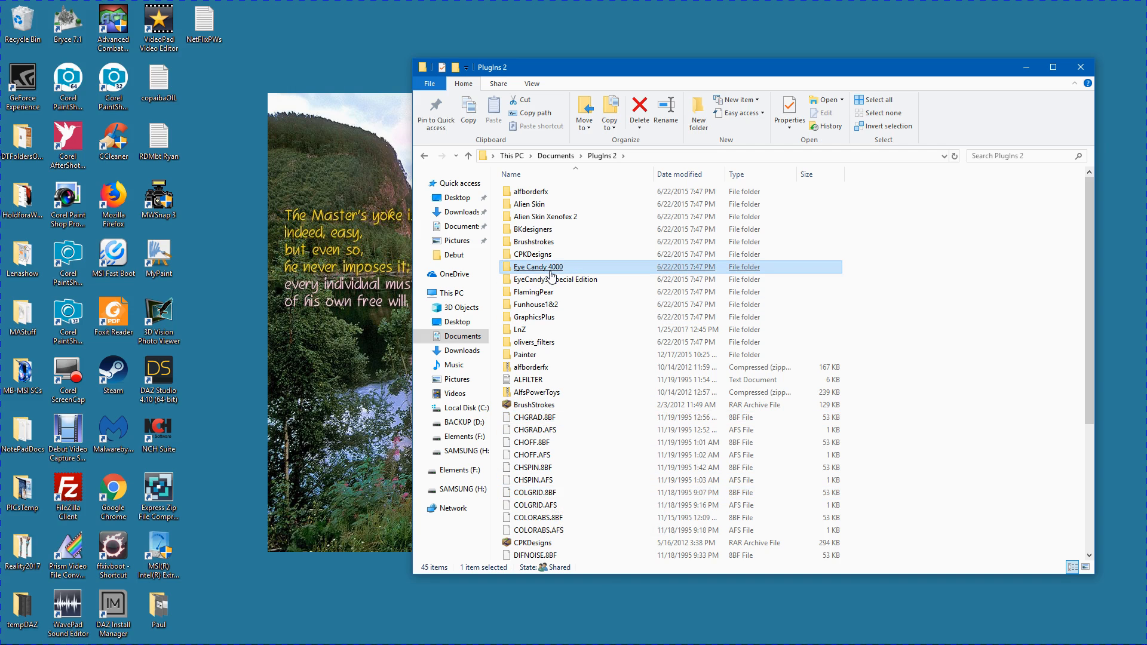
key("b")
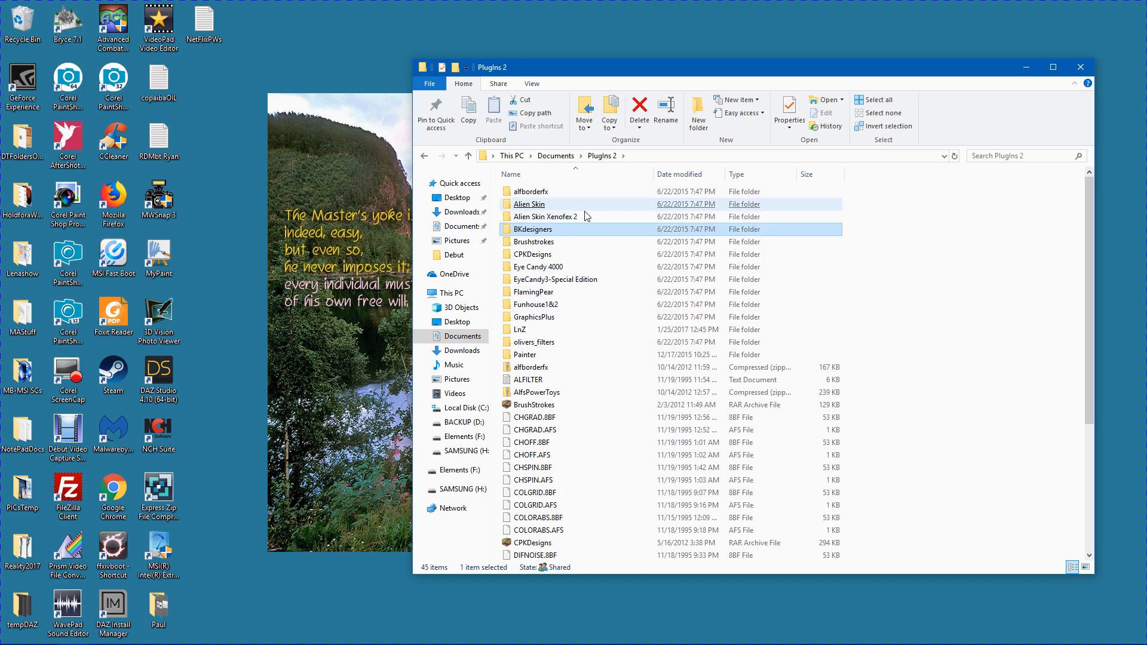
left_click(597, 242)
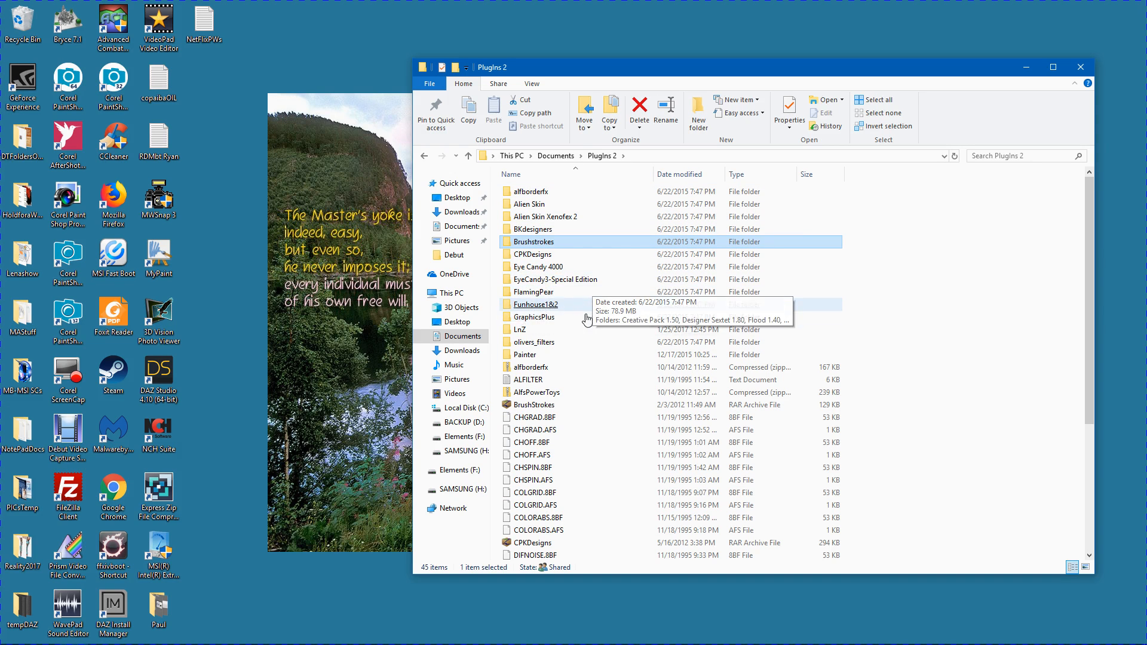
left_click(550, 433)
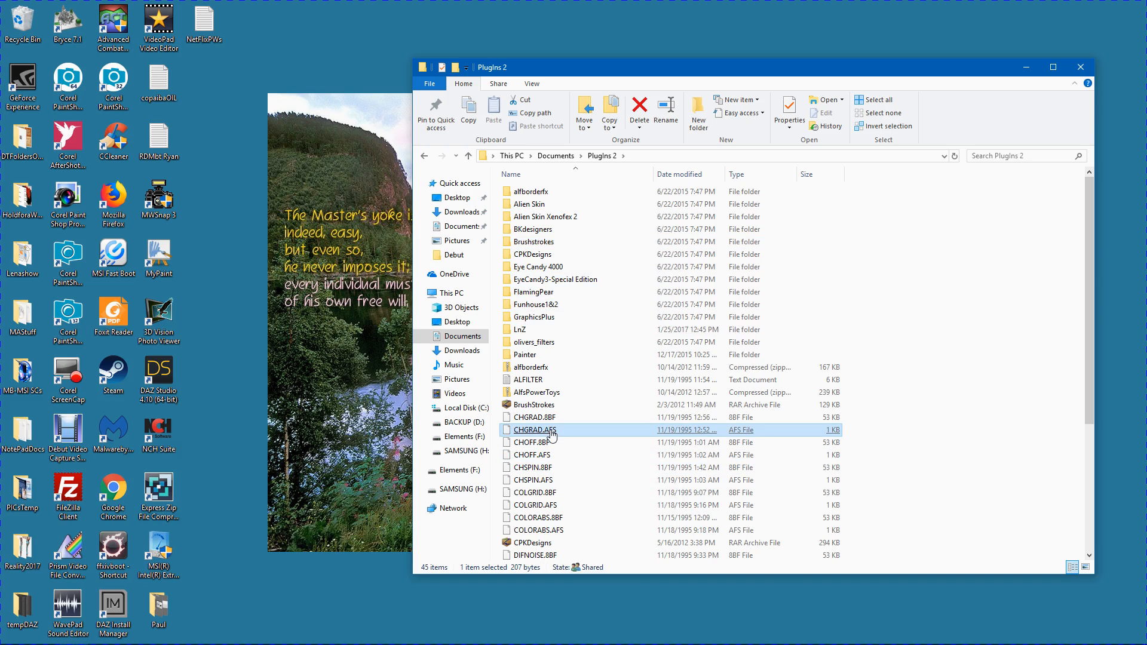
left_click(548, 421)
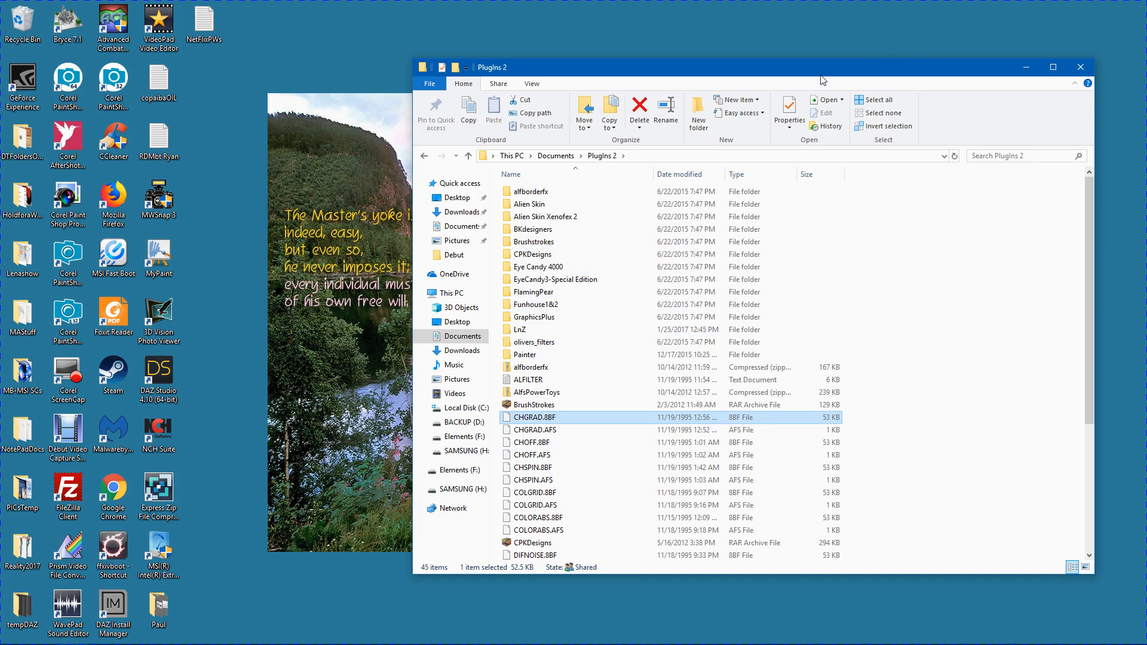
left_click_drag(412, 370, 310, 371)
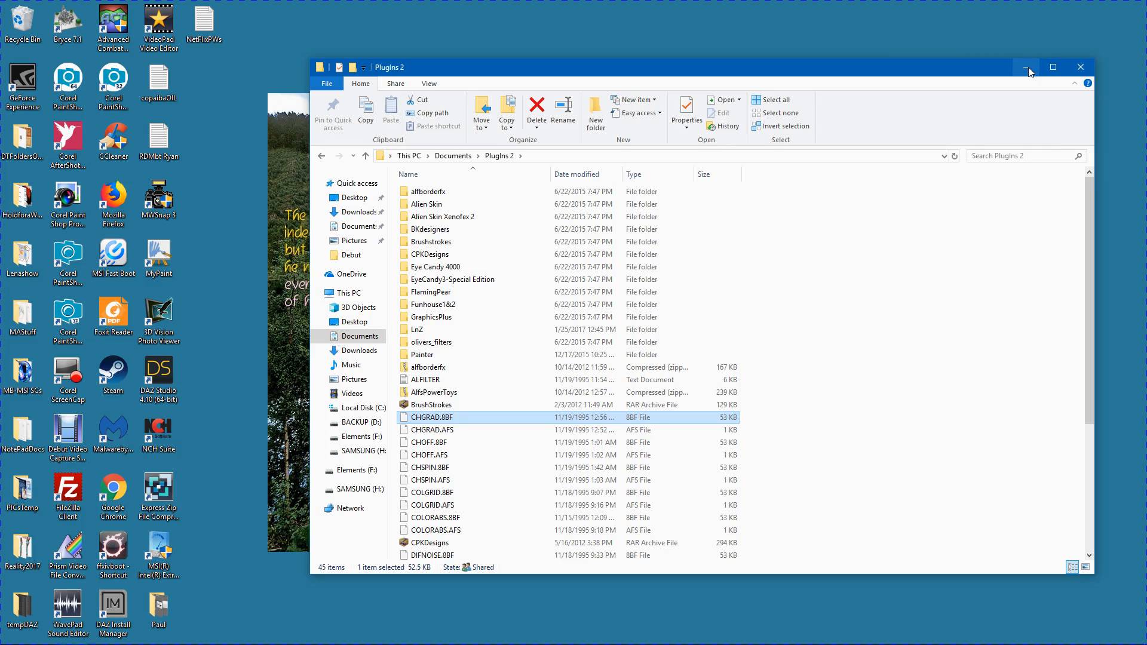
Return to Documents and look over the numbered PlugIns folders, pointing out PlugIns 6
left_click(457, 159)
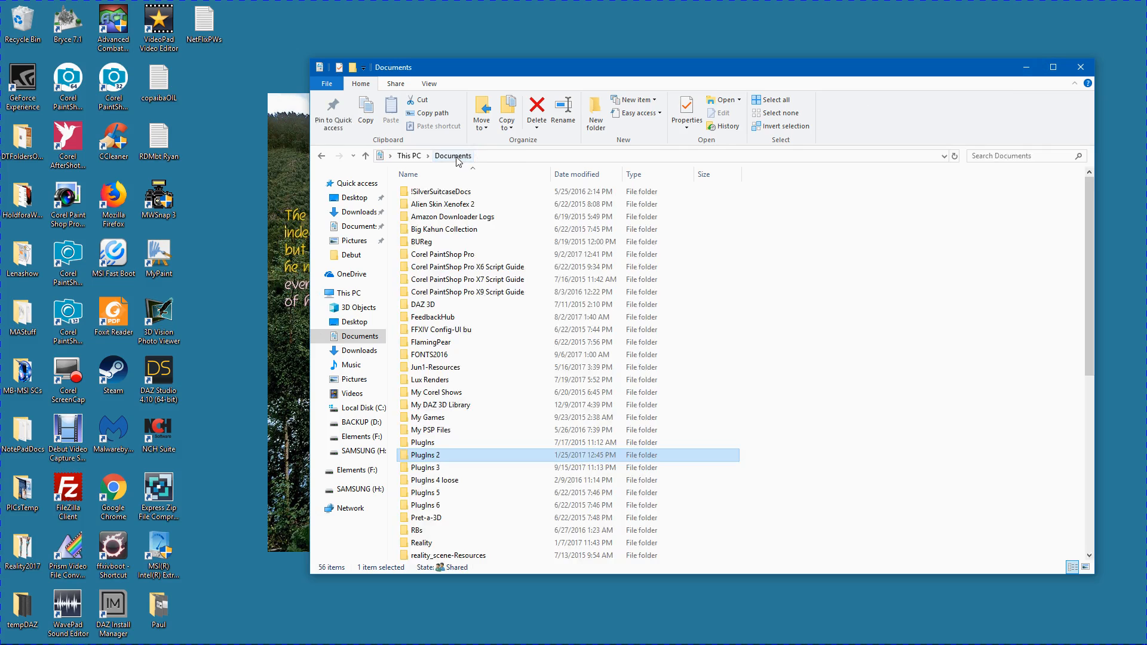
scroll(474, 440, "down", 2)
mouse_move(476, 440)
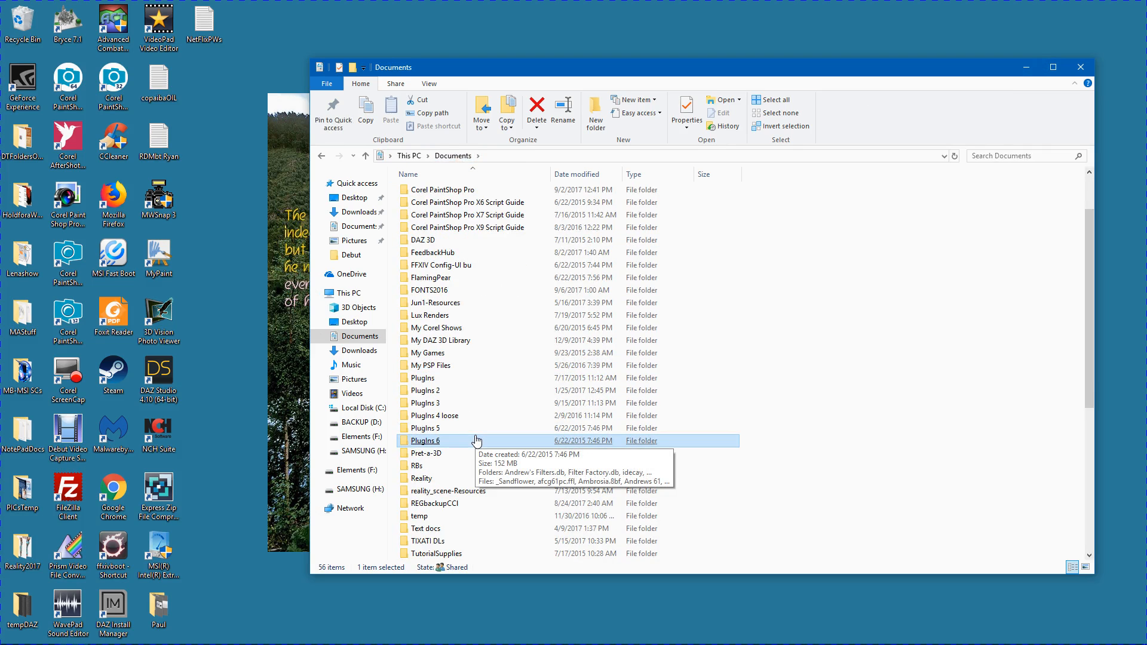
scroll(476, 441, "up", 2)
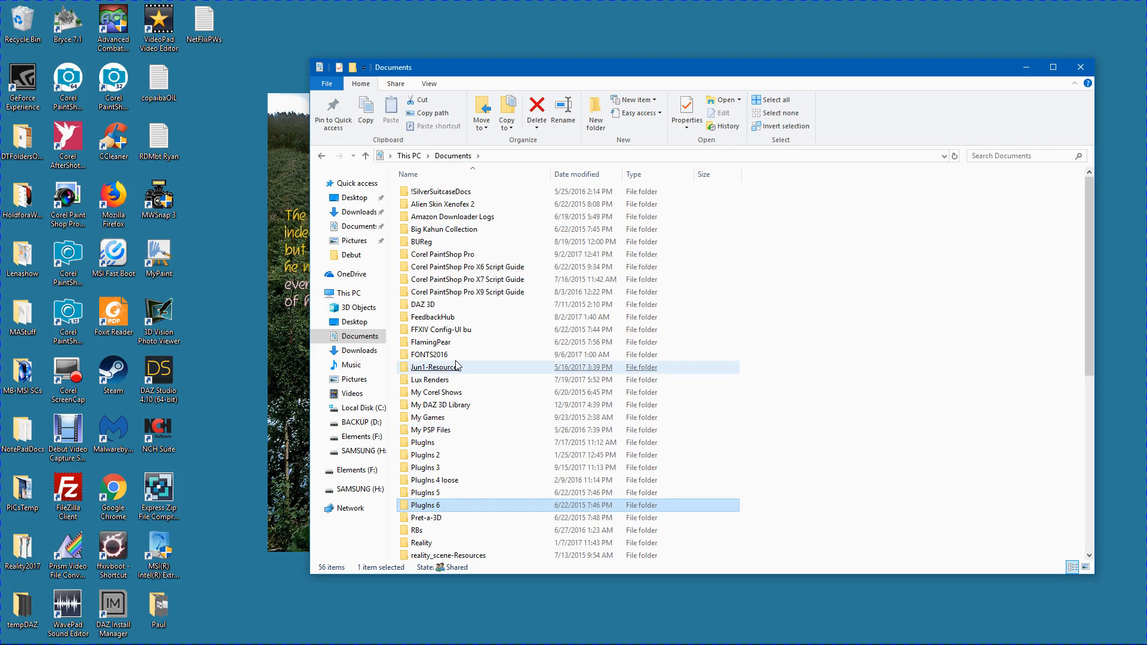
Browse to Program Files (x86) on Local Disk (C:) and point out the Vizros folder
left_click(409, 157)
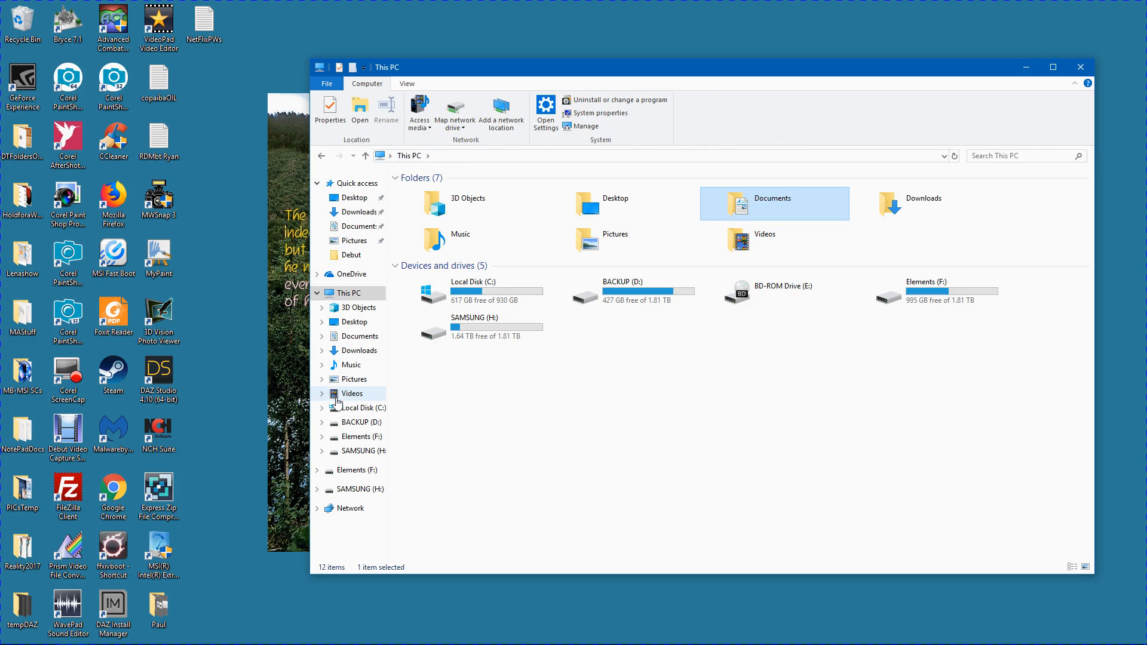
left_click(351, 409)
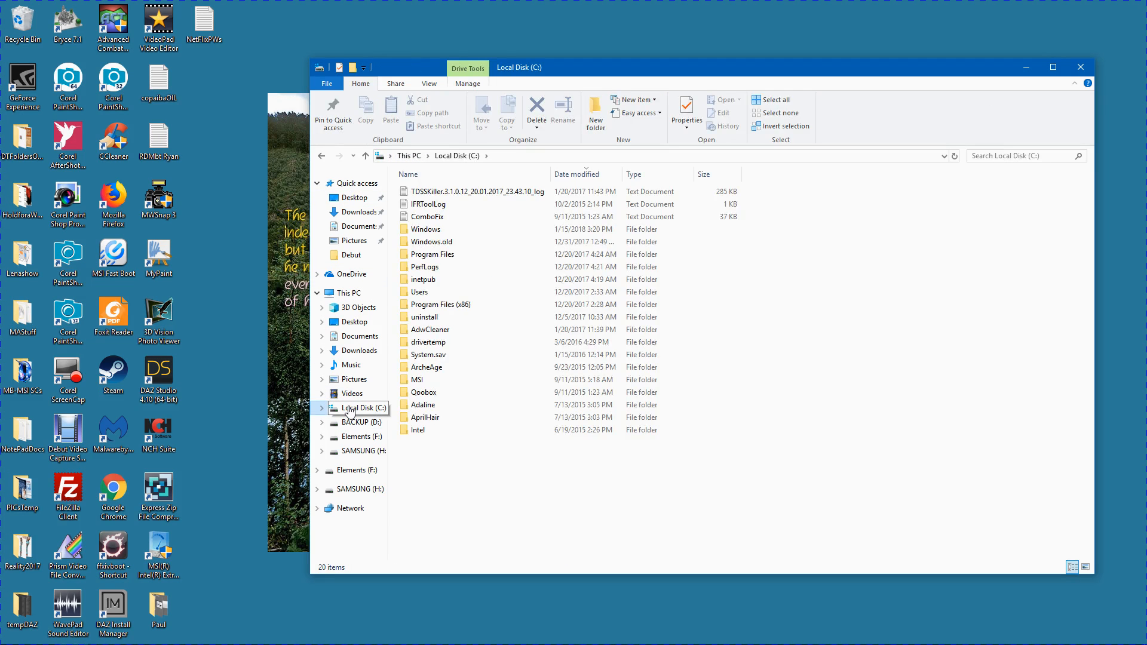
double_click(457, 306)
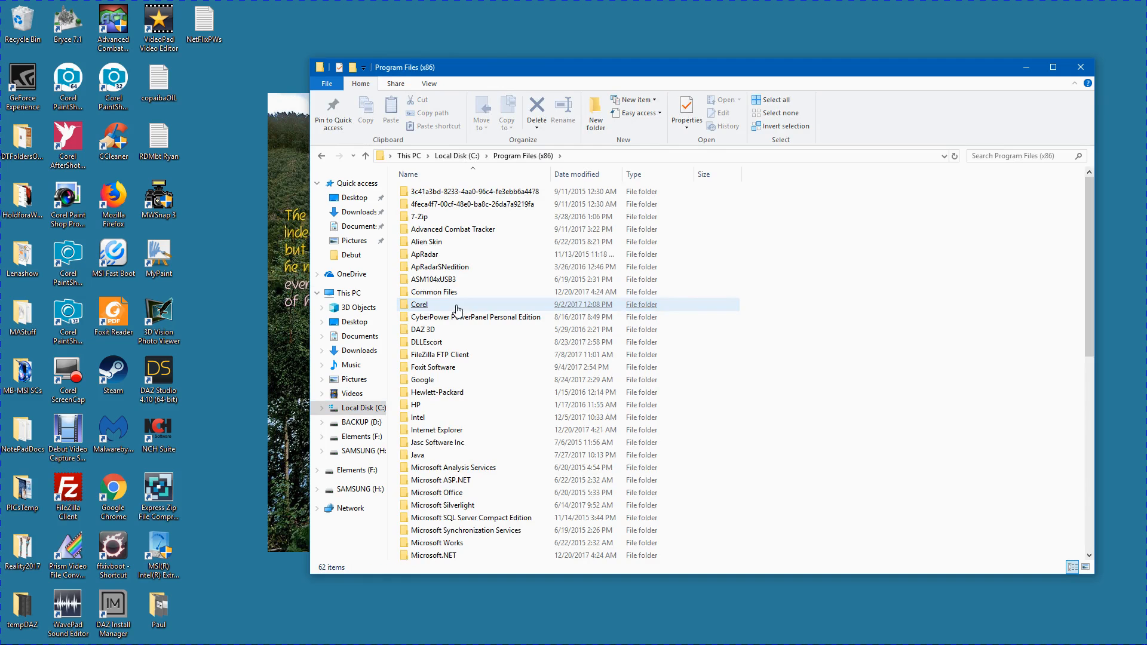
left_click(454, 241)
scroll(471, 382, "down", 2)
scroll(471, 391, "down", 2)
left_click(474, 379)
scroll(482, 418, "down", 4)
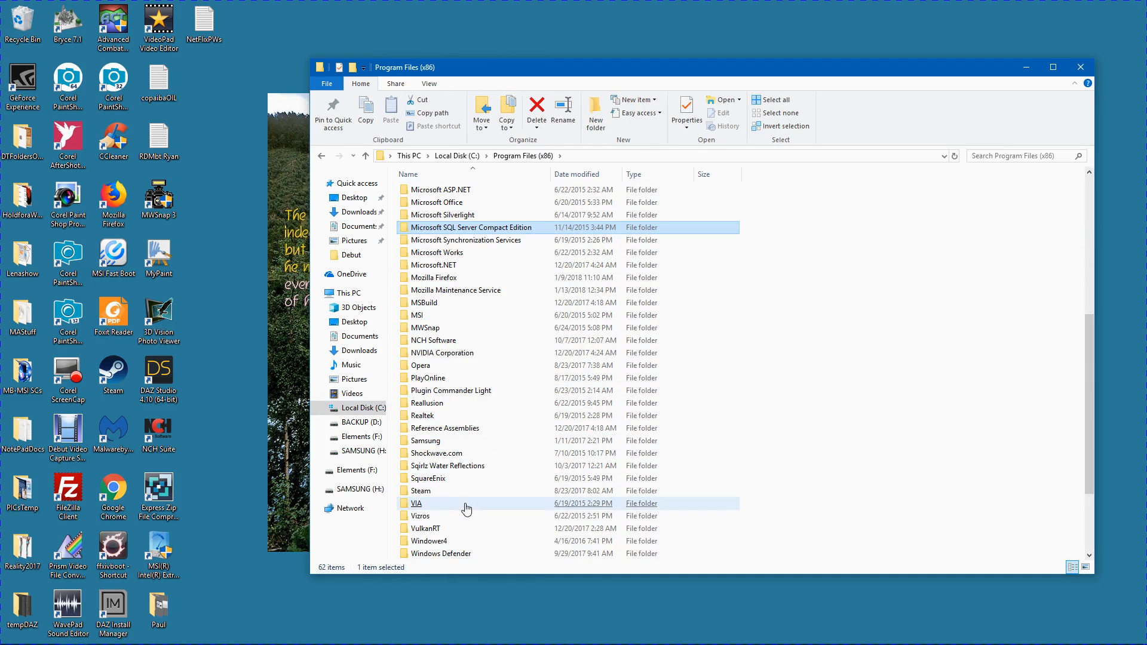
left_click(458, 518)
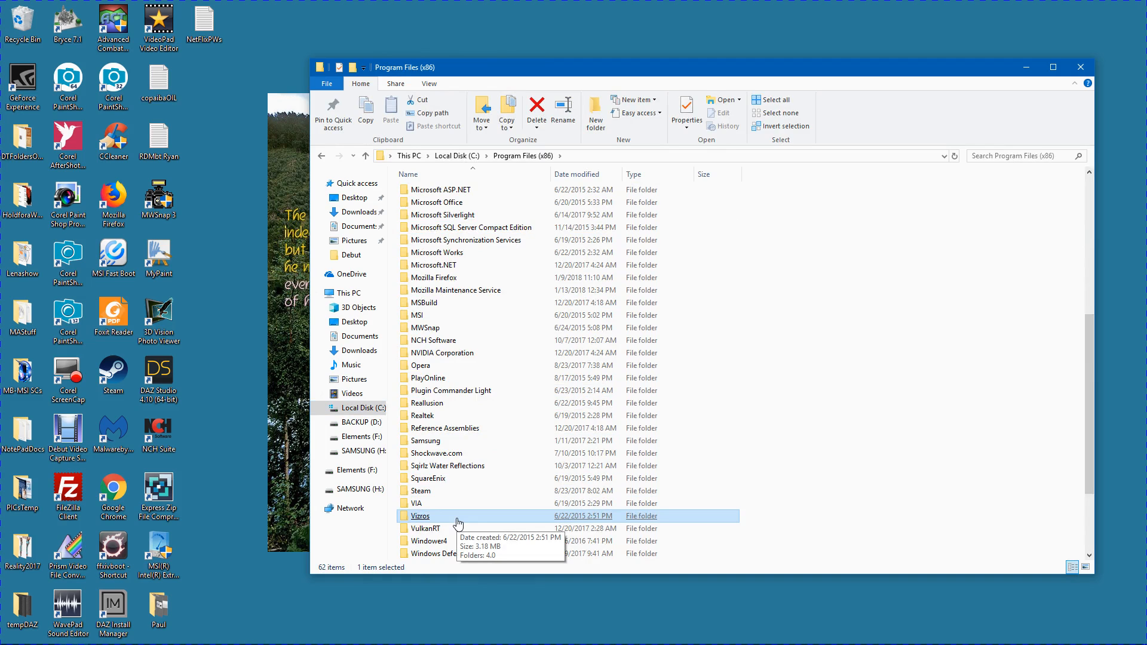
Open the Plugin Commander Light folder in Program Files (x86) and launch the PiCoLight application
left_click(439, 393)
double_click(439, 393)
left_click(438, 393)
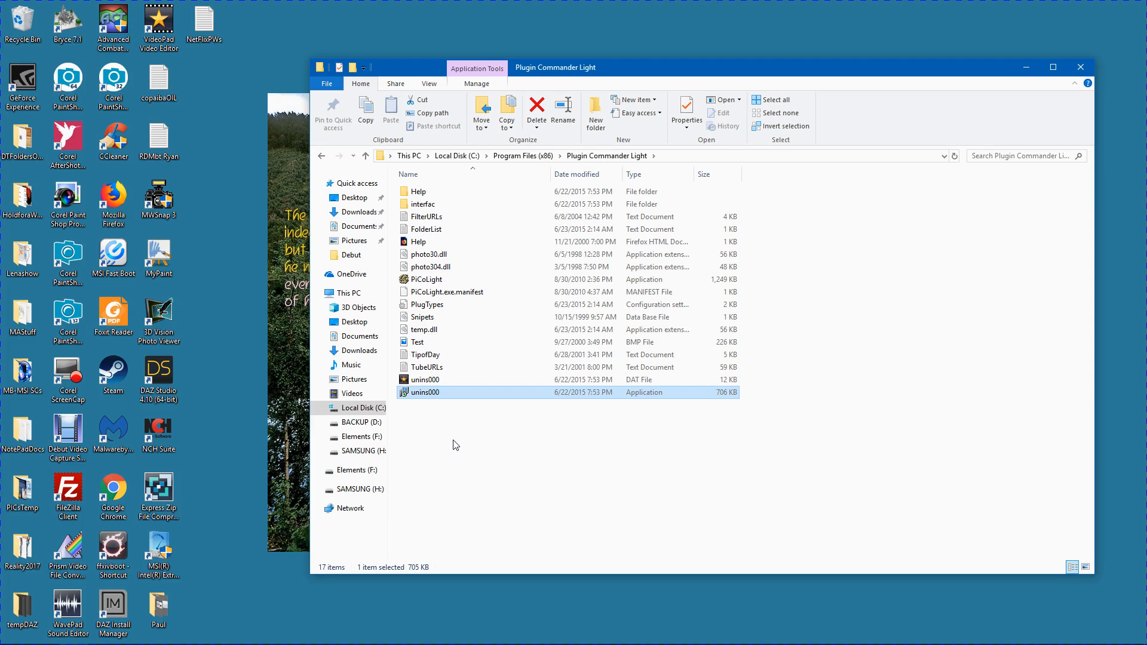
left_click(435, 281)
double_click(435, 280)
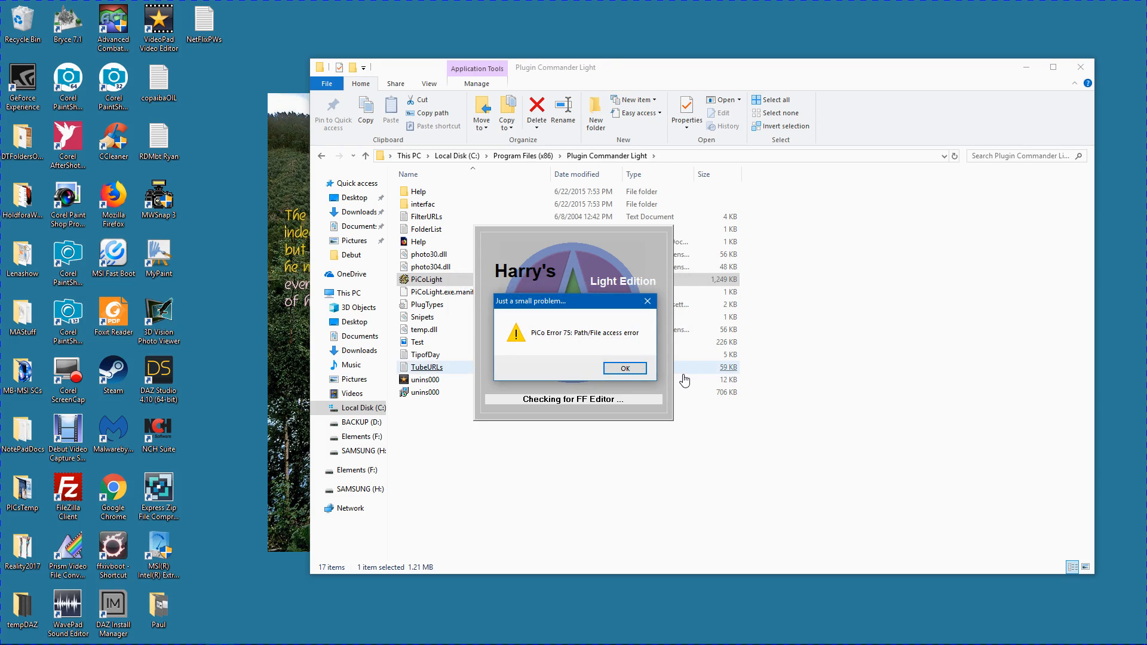
Dismiss the startup error and the Pro Edition notice, and skip choosing a plugins folder
left_click(625, 368)
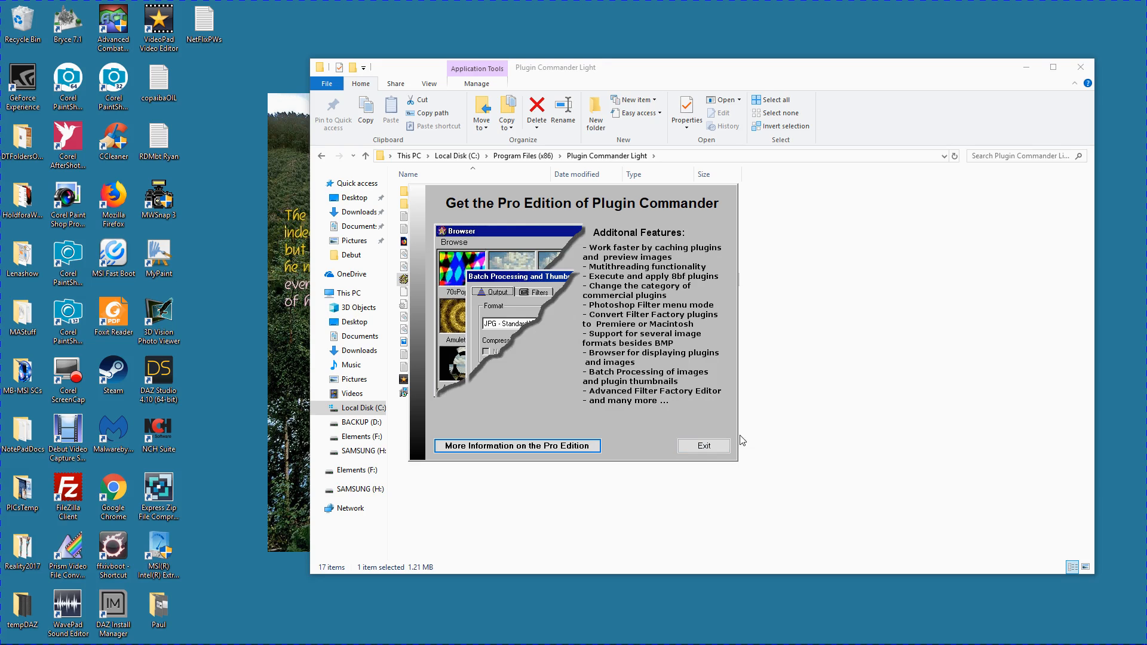
left_click(700, 448)
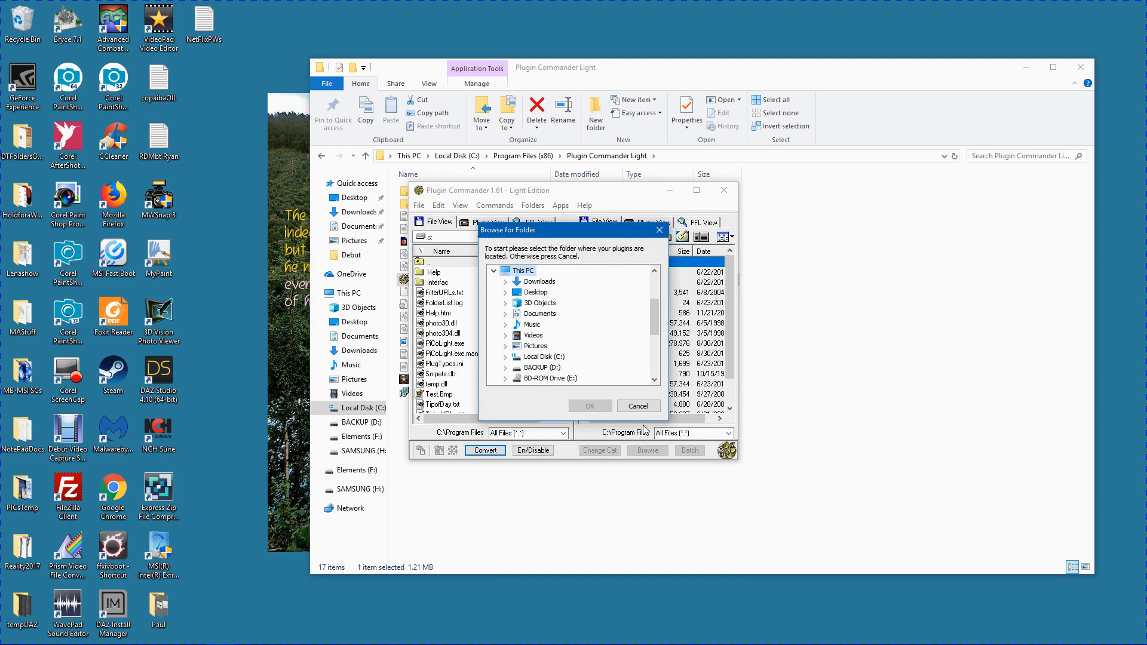
left_click(638, 406)
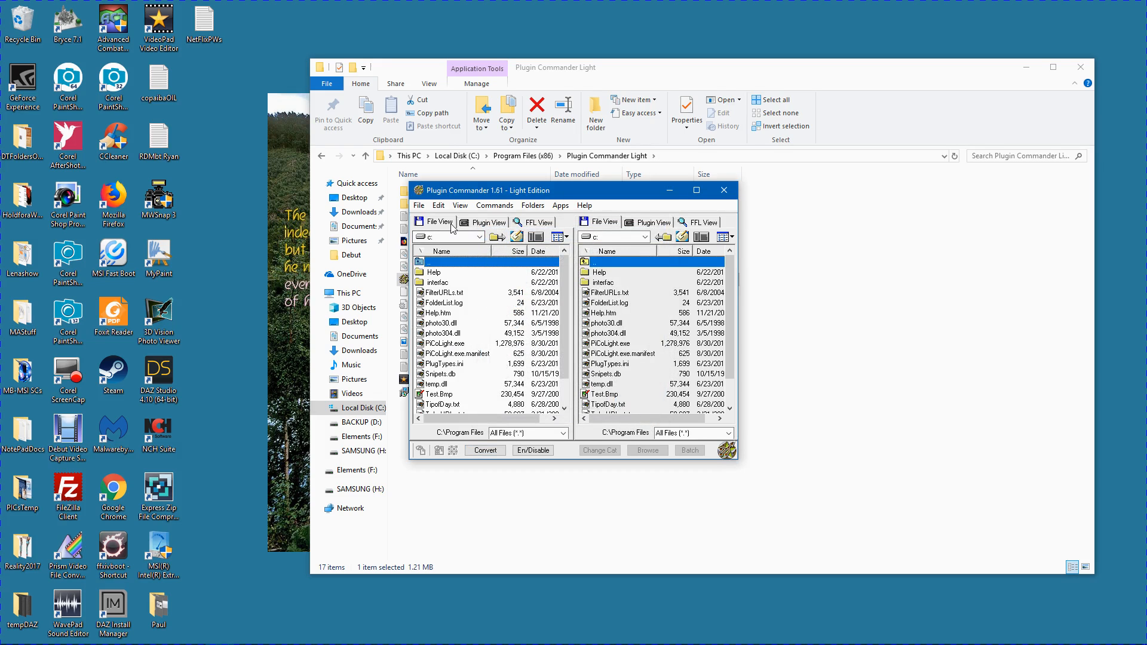
Look at Plugin View, try FFL View, and return to File View to check its file and drive lists
left_click(487, 227)
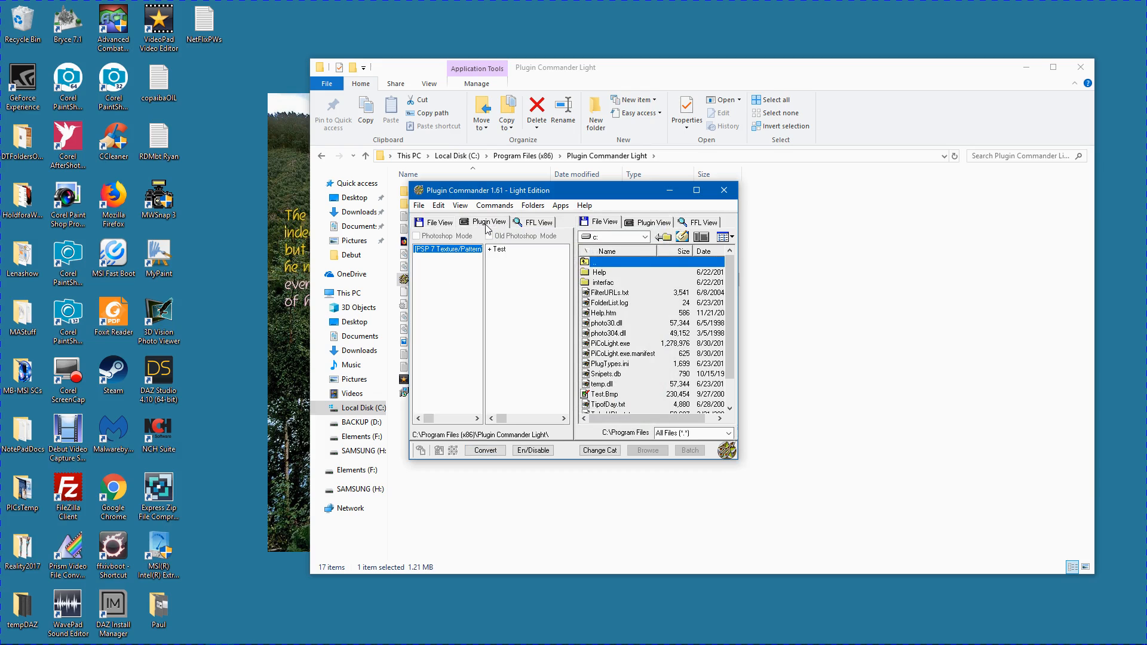
left_click(539, 228)
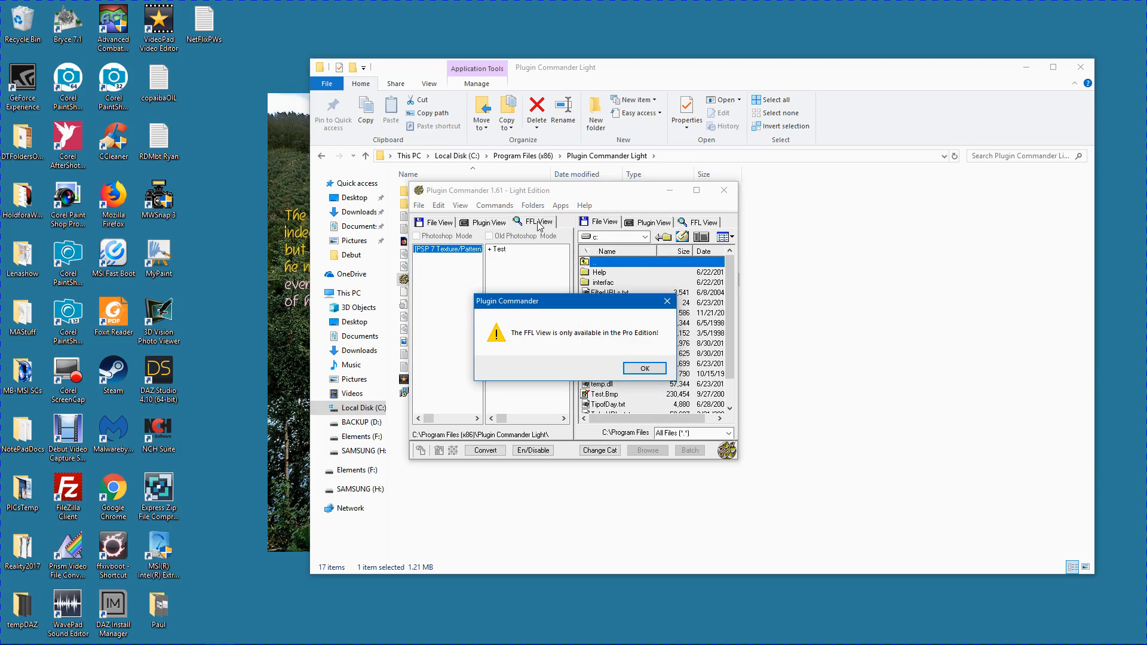
left_click(640, 370)
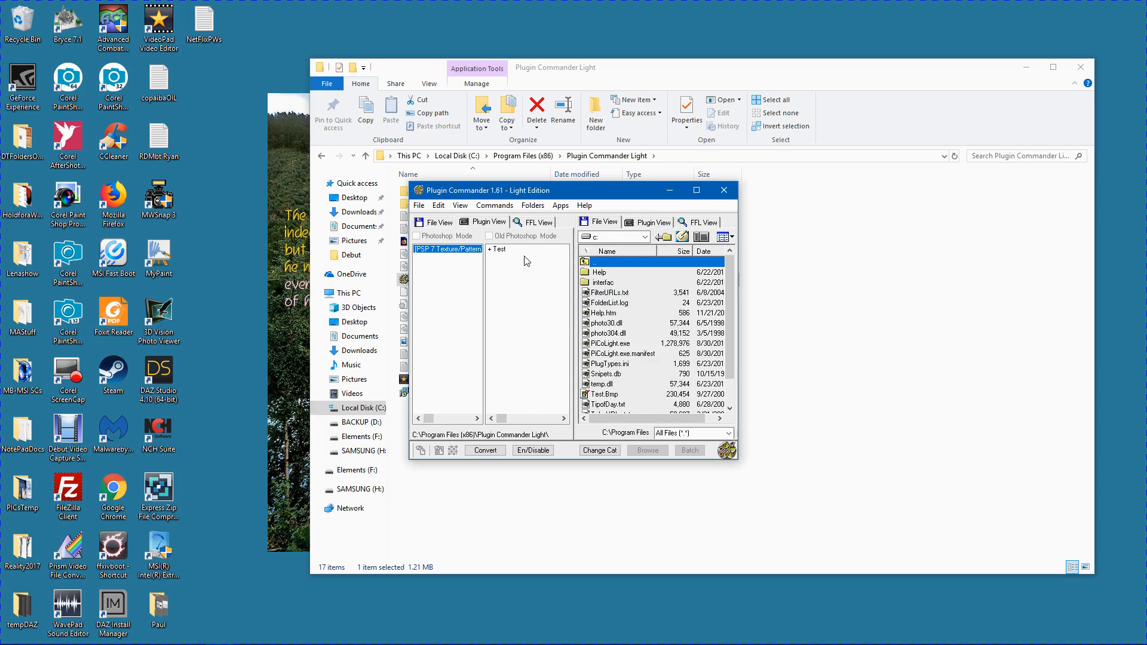
left_click(439, 223)
scroll(471, 366, "down", 1)
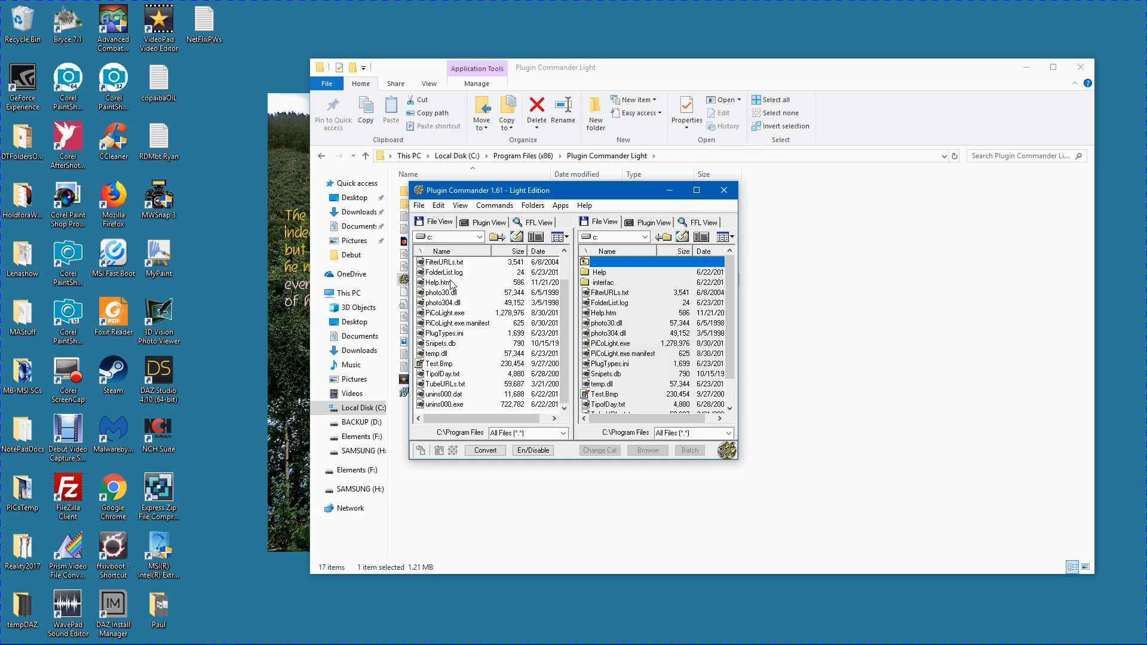
left_click(479, 237)
left_click(480, 237)
Exit Plugin Commander and close its folder window, and switch to Debut Professional
left_click(722, 191)
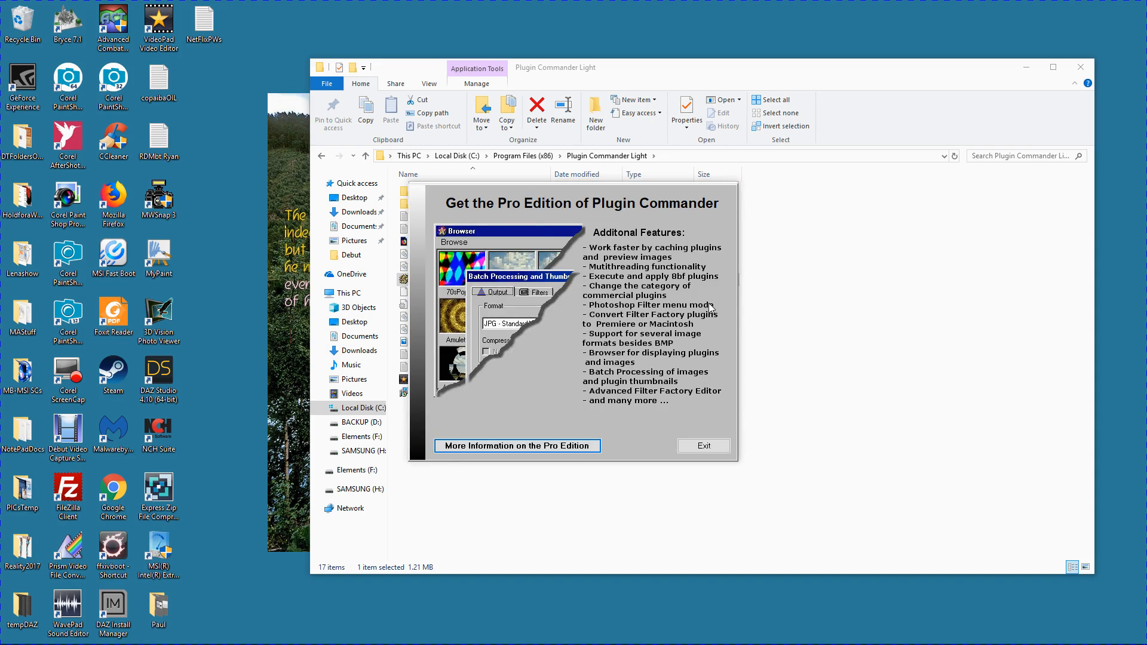
left_click(697, 448)
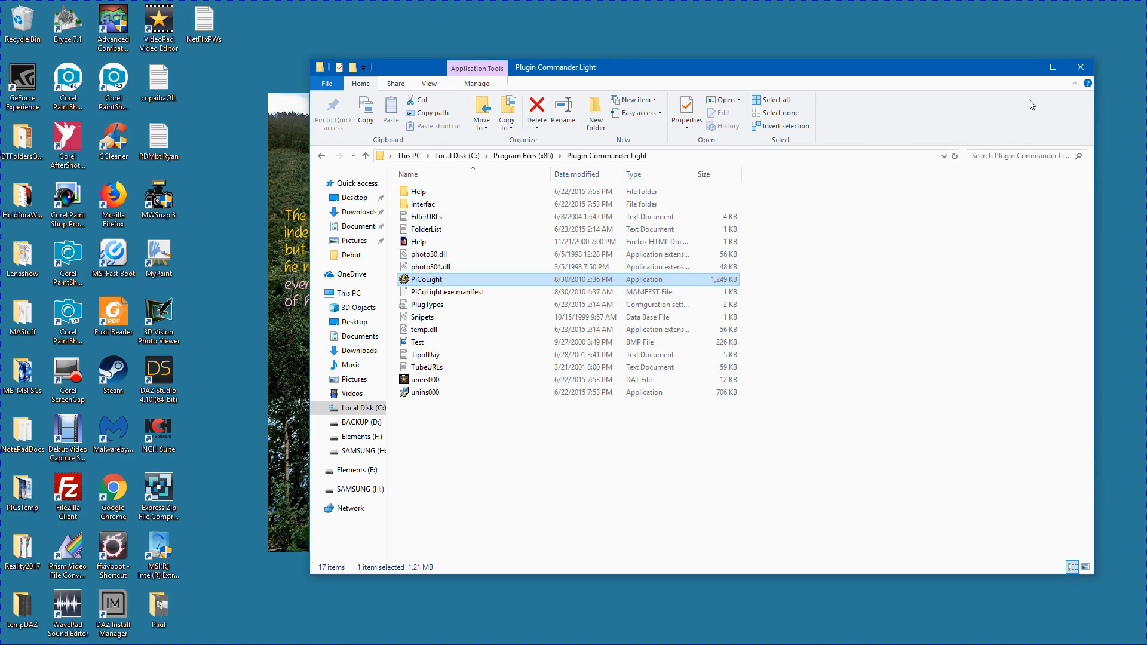
left_click(1081, 67)
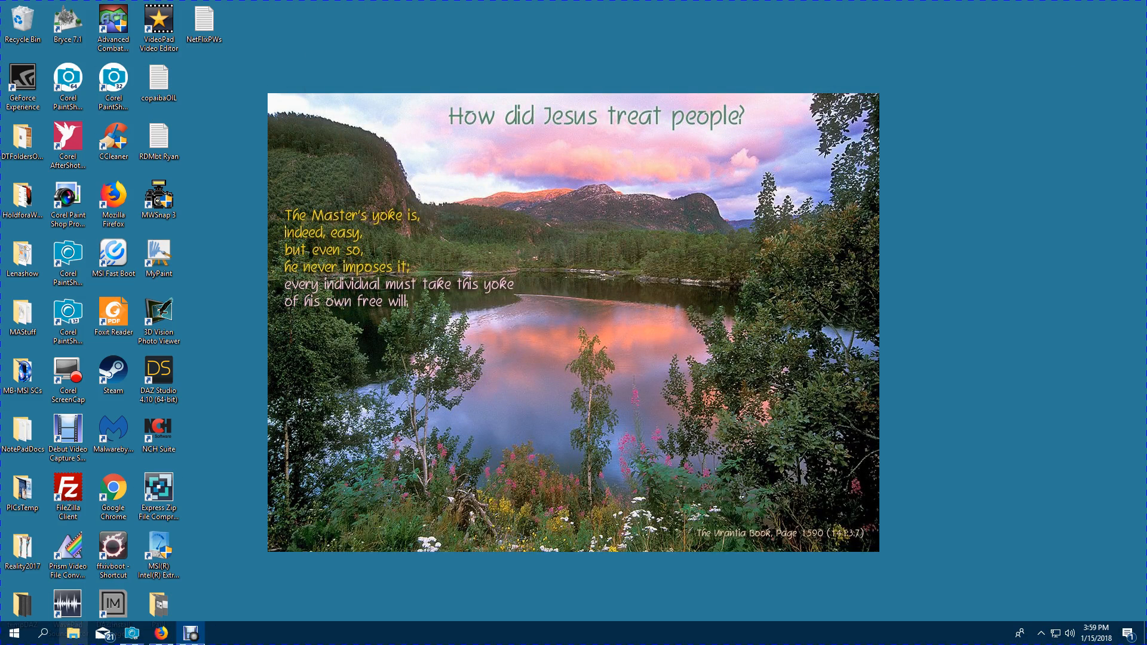
left_click(191, 635)
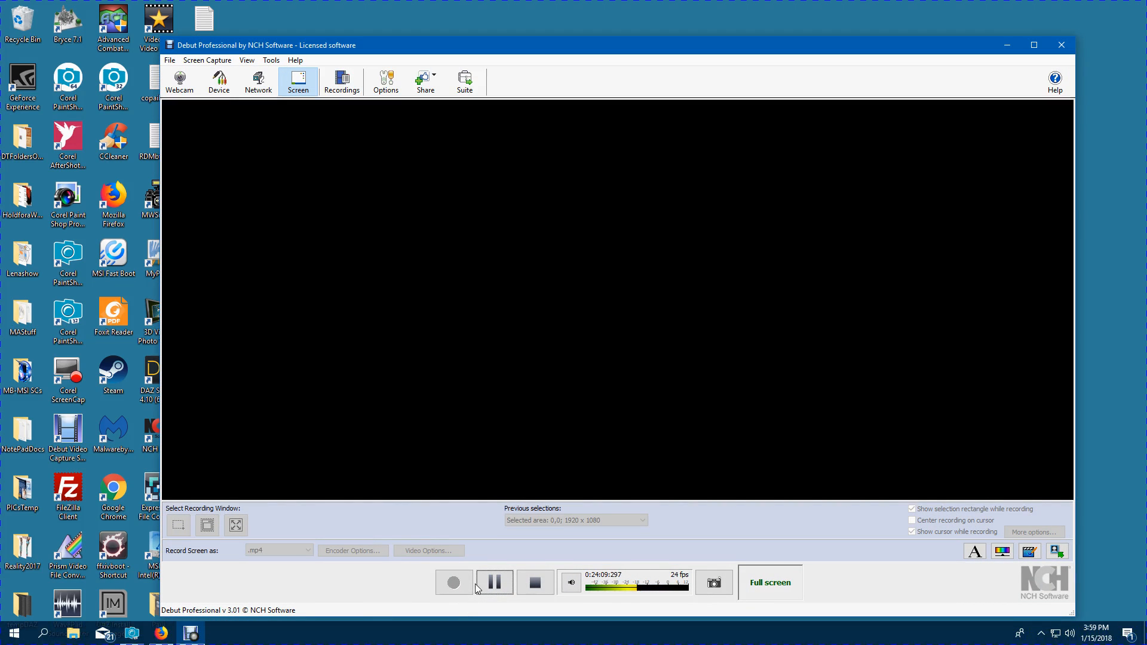